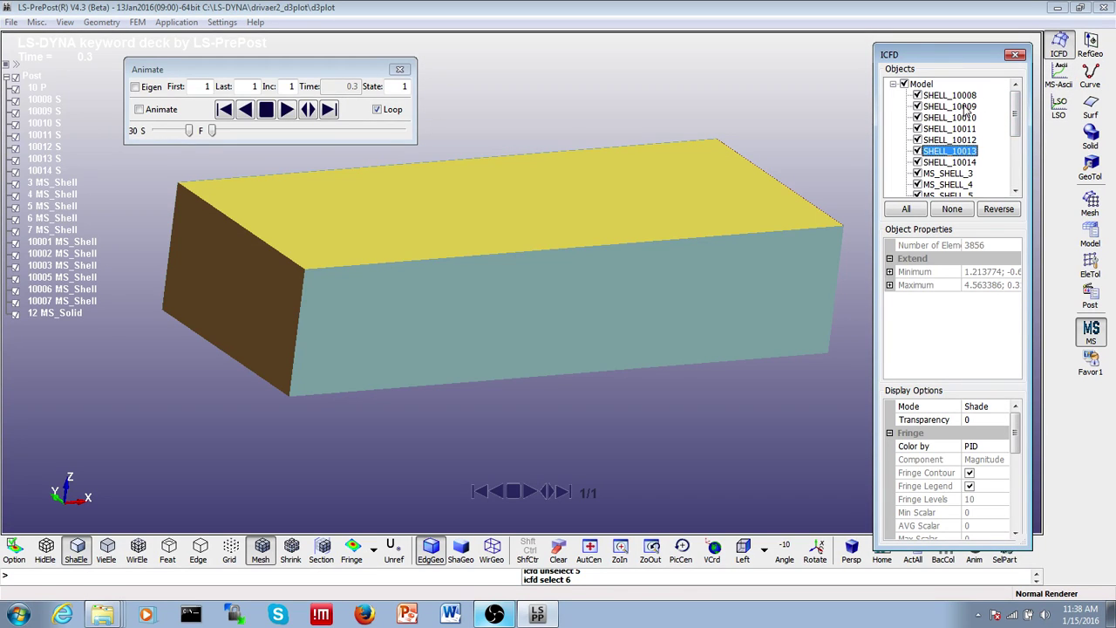
Look through the ICFD list of shell and solid objects and examine the fluid domain box from different angles.
drag(1015, 112, 1002, 86)
mouse_move(1014, 108)
mouse_down()
mouse_move(1014, 166)
mouse_move(1010, 103)
mouse_up()
scroll(965, 162, down, 1)
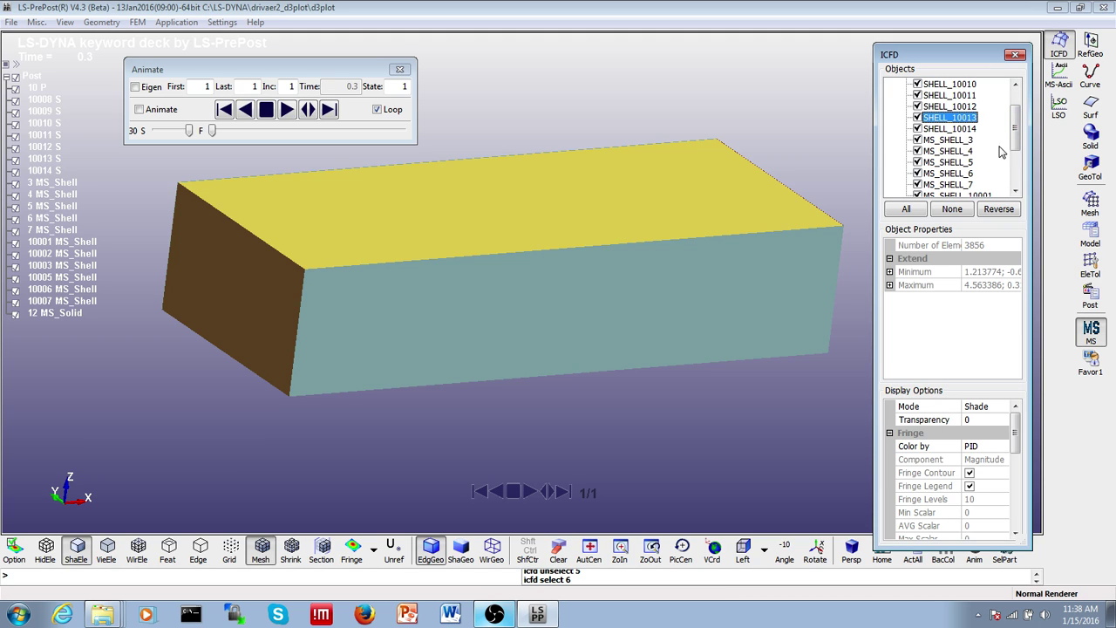
scroll(957, 179, down, 3)
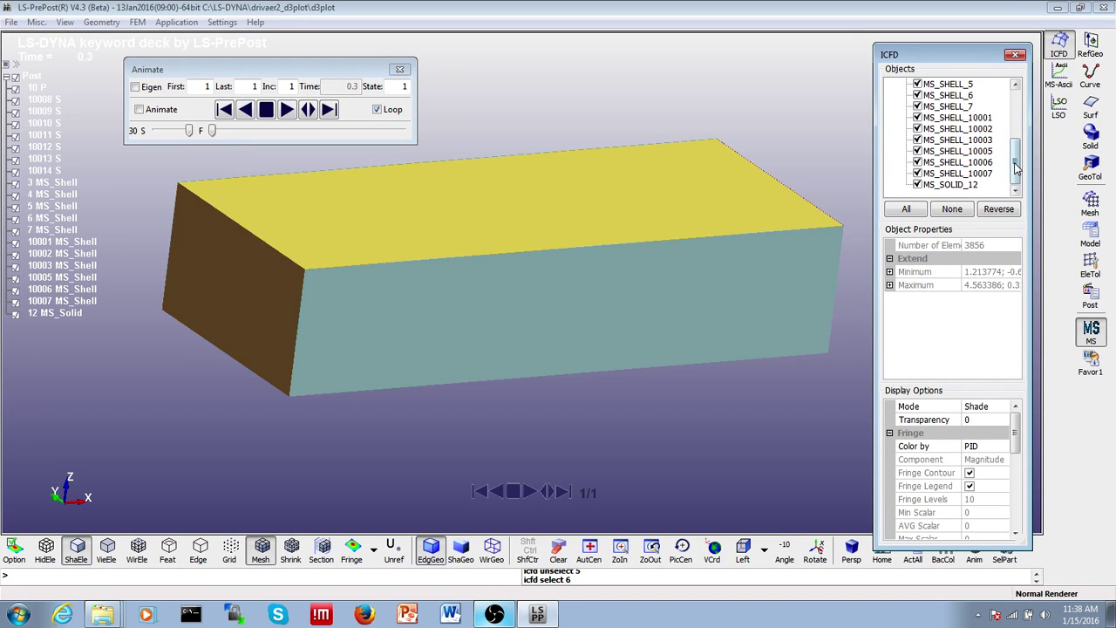
scroll(959, 157, up, 4)
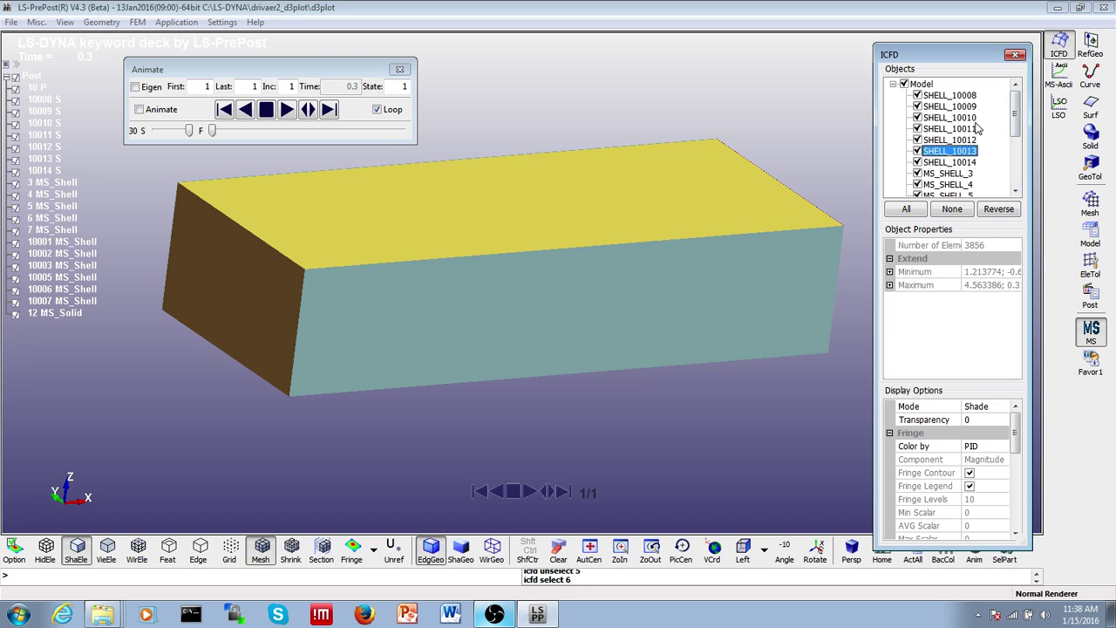
drag(1014, 116, 1014, 139)
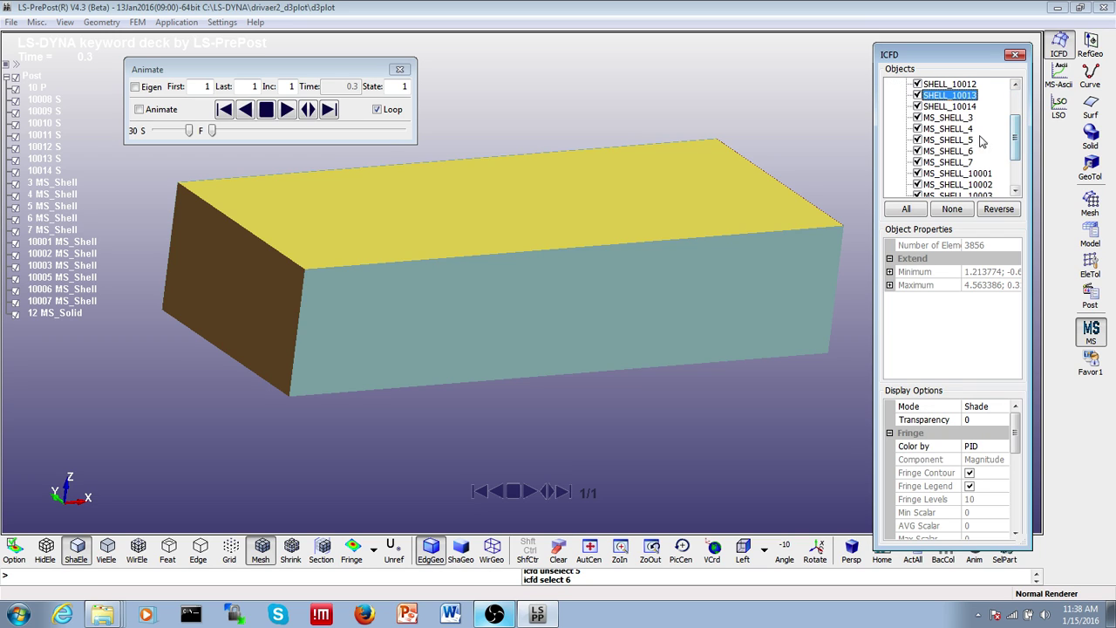
scroll(972, 140, up, 2)
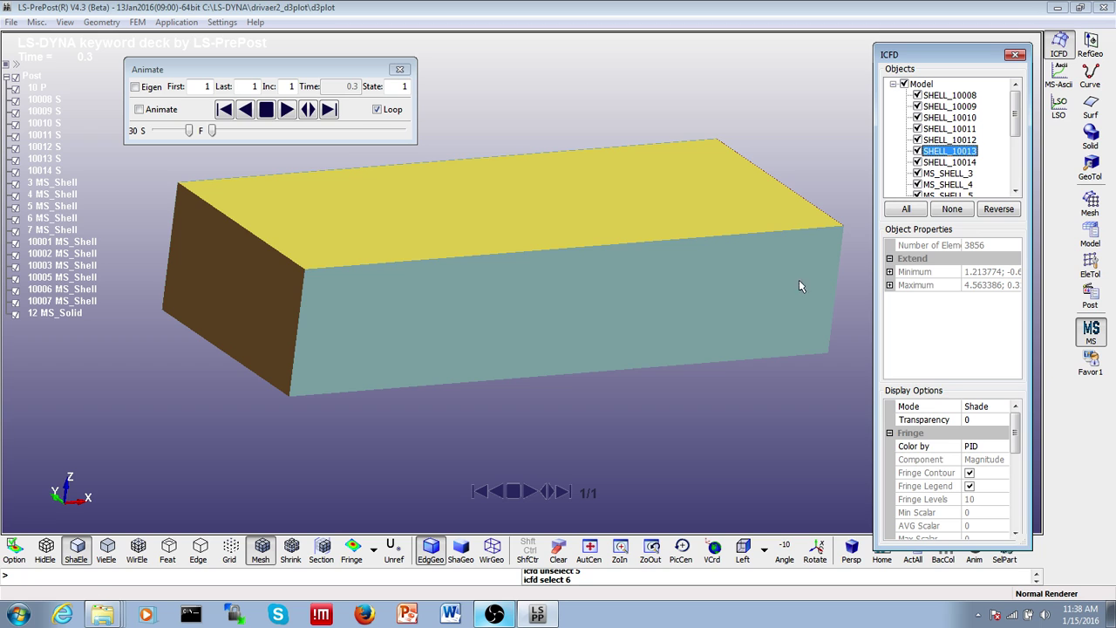
drag(1014, 128, 1014, 147)
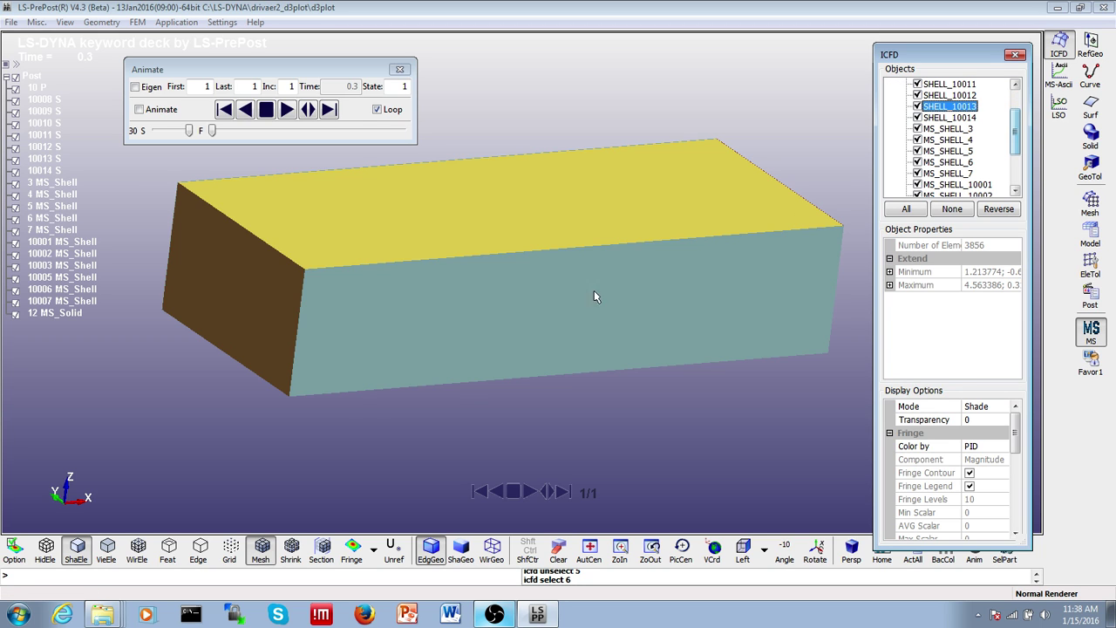
mouse_move(593, 297)
shift+mouse_down()
mouse_move(598, 324)
mouse_move(643, 232)
mouse_move(686, 372)
shift+mouse_up()
mouse_move(547, 321)
shift+mouse_down()
mouse_move(653, 274)
mouse_move(605, 239)
mouse_move(645, 288)
mouse_move(643, 263)
shift+mouse_up()
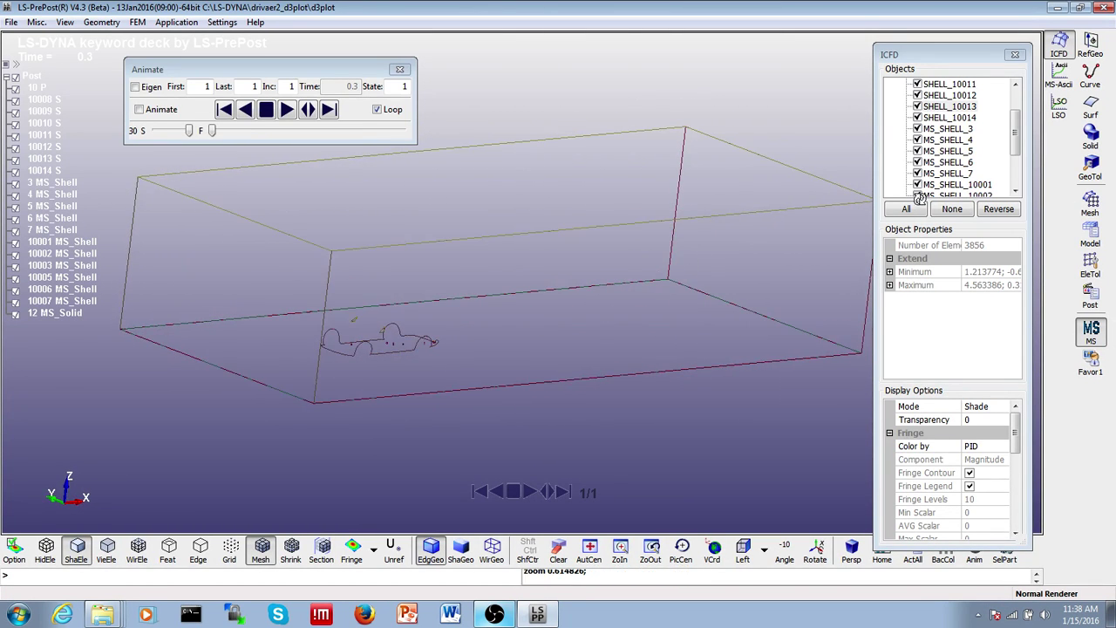
mouse_move(604, 363)
shift+mouse_down()
mouse_move(620, 227)
mouse_move(611, 360)
shift+mouse_up()
Hide all objects and display only the car parts MS_SHELL_10001, 10002, 10003, 10005, 10006 and 10007.
mouse_move(1016, 148)
mouse_down()
mouse_move(1016, 184)
mouse_move(1014, 122)
mouse_move(1010, 178)
mouse_up()
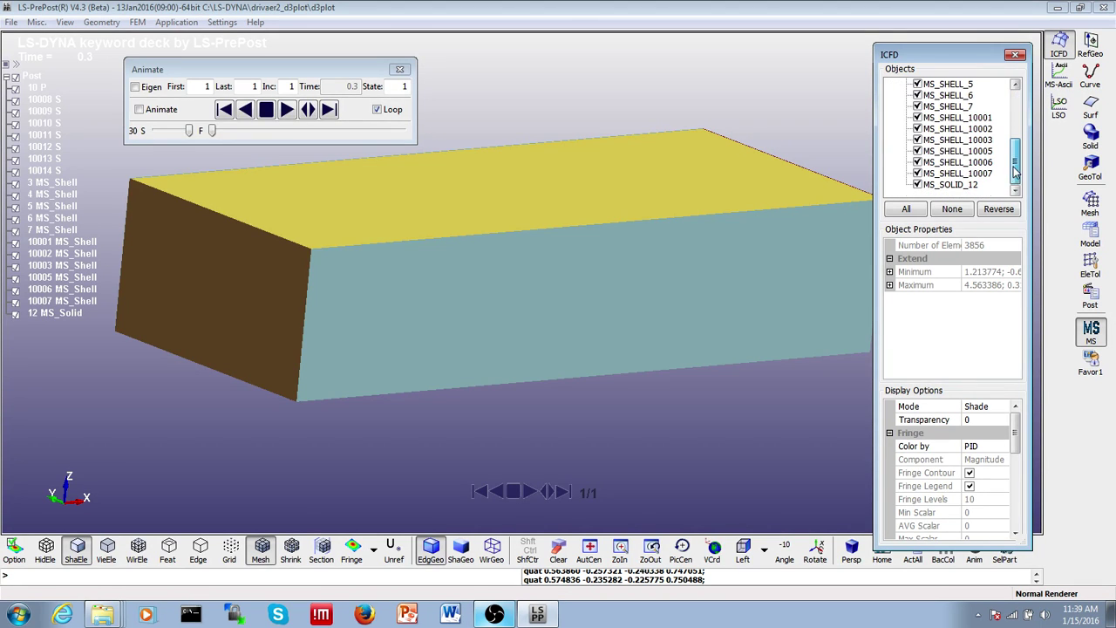
click(951, 209)
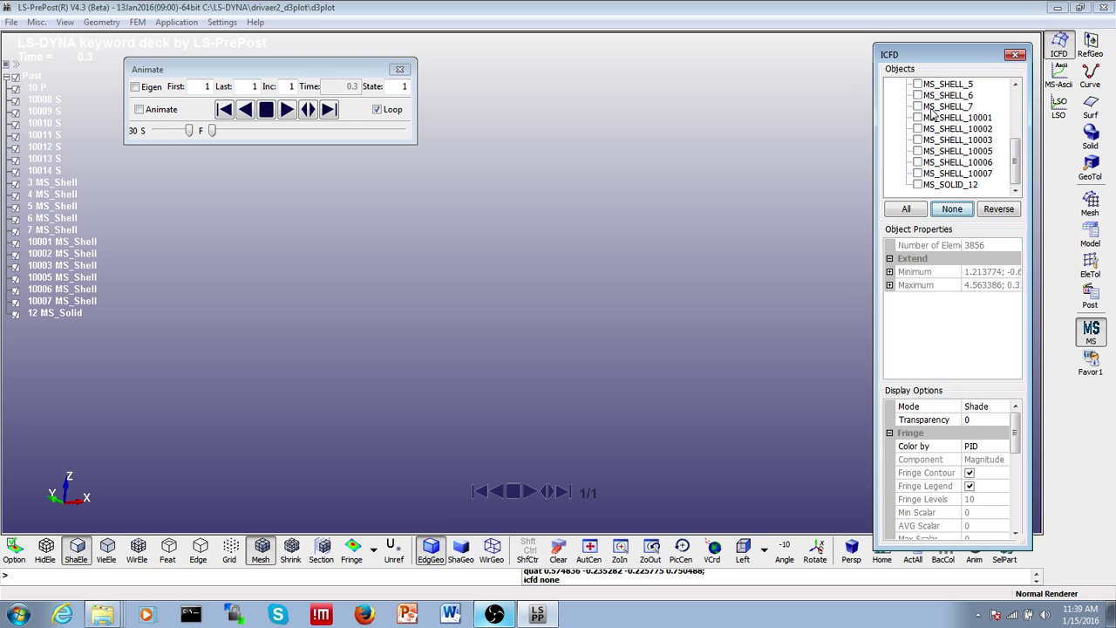
mouse_move(1015, 179)
mouse_down()
mouse_move(1014, 157)
mouse_move(1015, 182)
mouse_up()
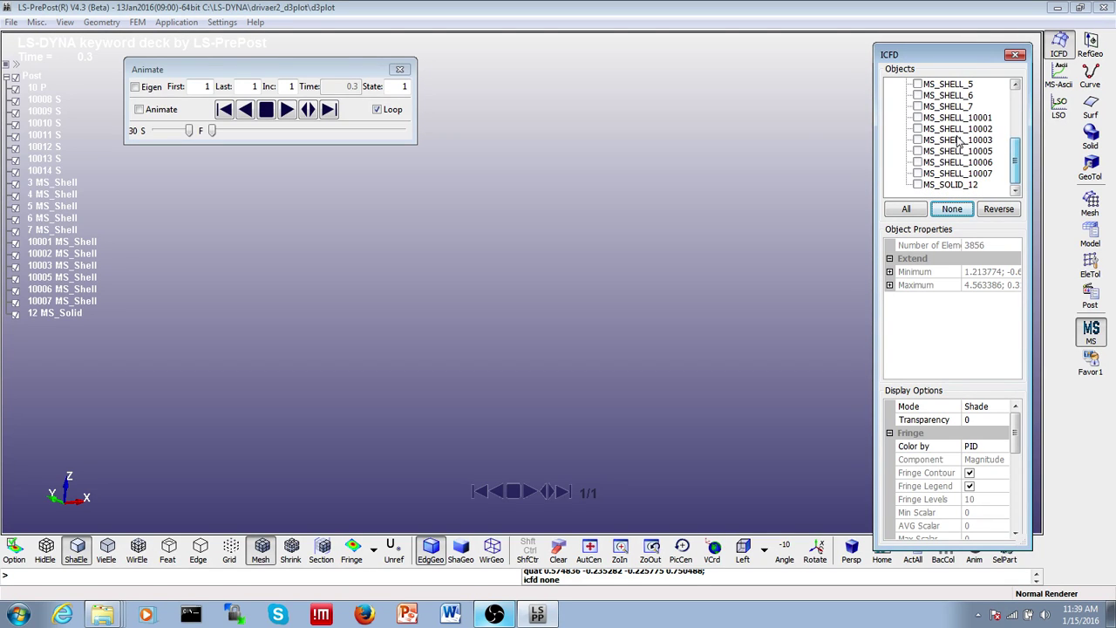
click(917, 117)
click(917, 129)
click(918, 140)
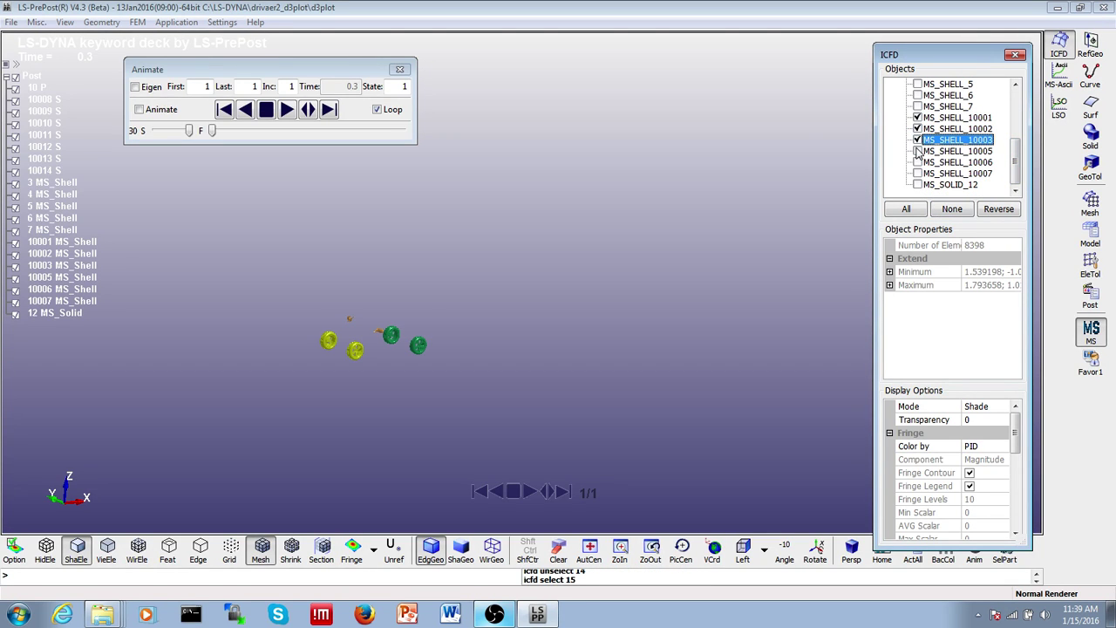
click(918, 151)
click(915, 162)
click(918, 174)
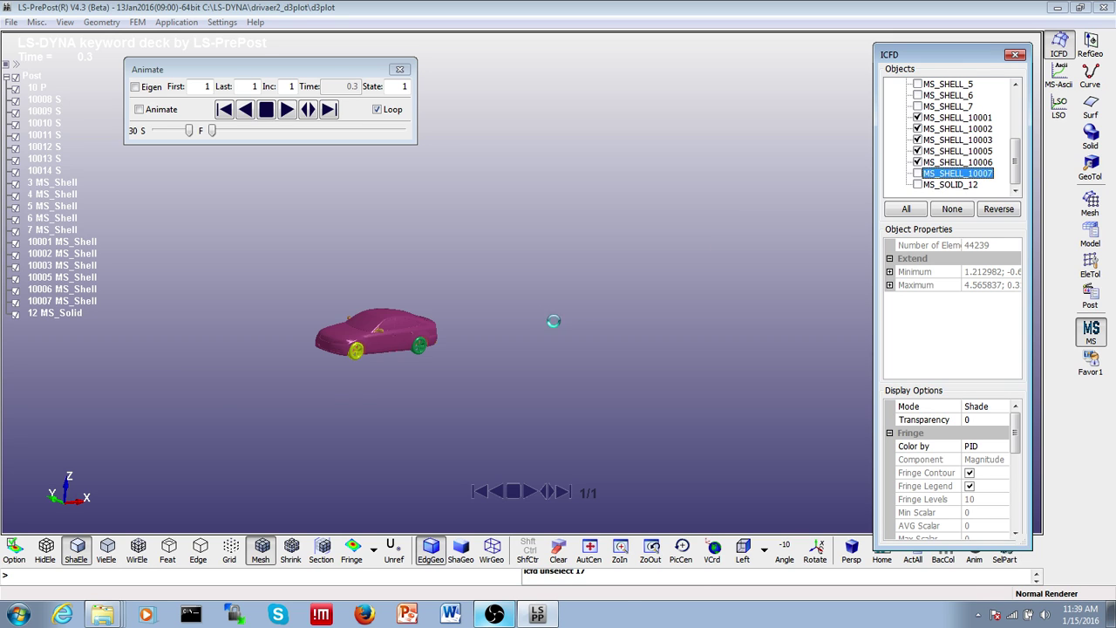
Display the fluid volume MS_SOLID_12 together with the car parts.
ctrl+right_drag(553, 319, 523, 366)
ctrl+middle_drag(471, 319, 705, 229)
ctrl+right_drag(640, 163, 682, 331)
ctrl+right_drag(689, 270, 765, 506)
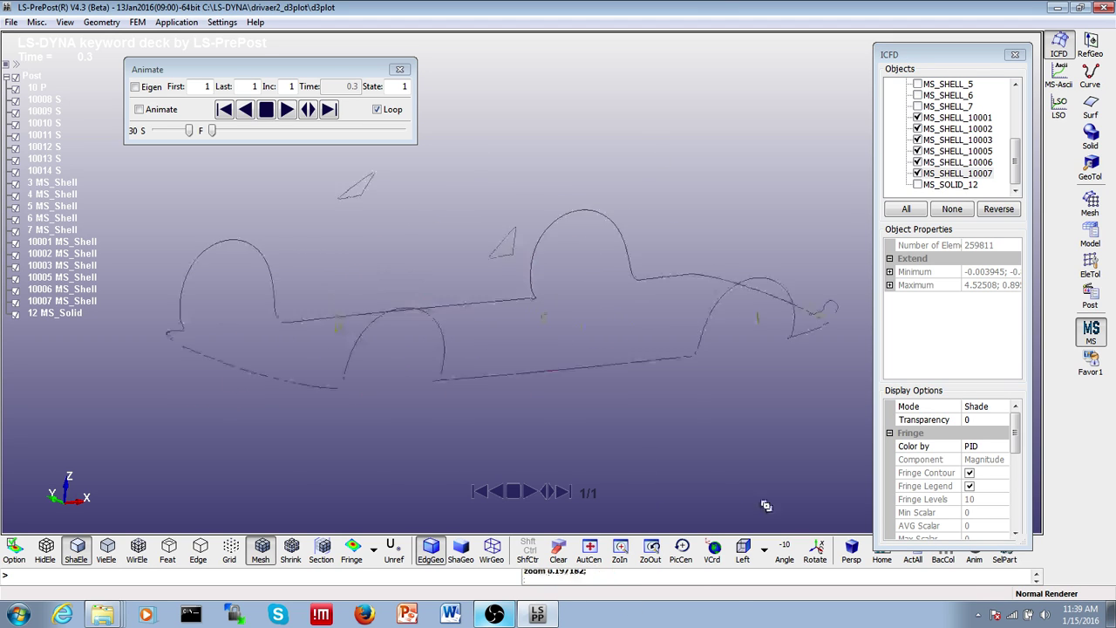
mouse_move(583, 378)
ctrl+mouse_down()
mouse_move(676, 353)
mouse_move(491, 282)
mouse_move(581, 291)
mouse_move(571, 332)
mouse_move(551, 335)
mouse_move(668, 410)
mouse_move(500, 339)
mouse_move(524, 360)
ctrl+mouse_up()
mouse_move(501, 368)
ctrl+middle_down()
mouse_move(463, 343)
mouse_move(514, 330)
ctrl+middle_up()
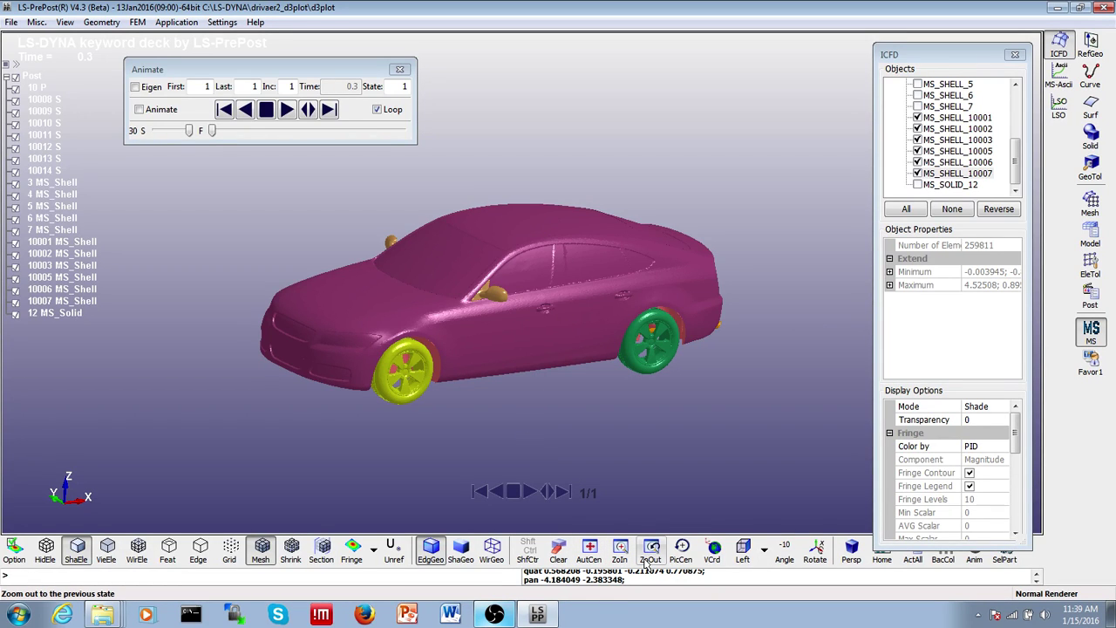
click(922, 187)
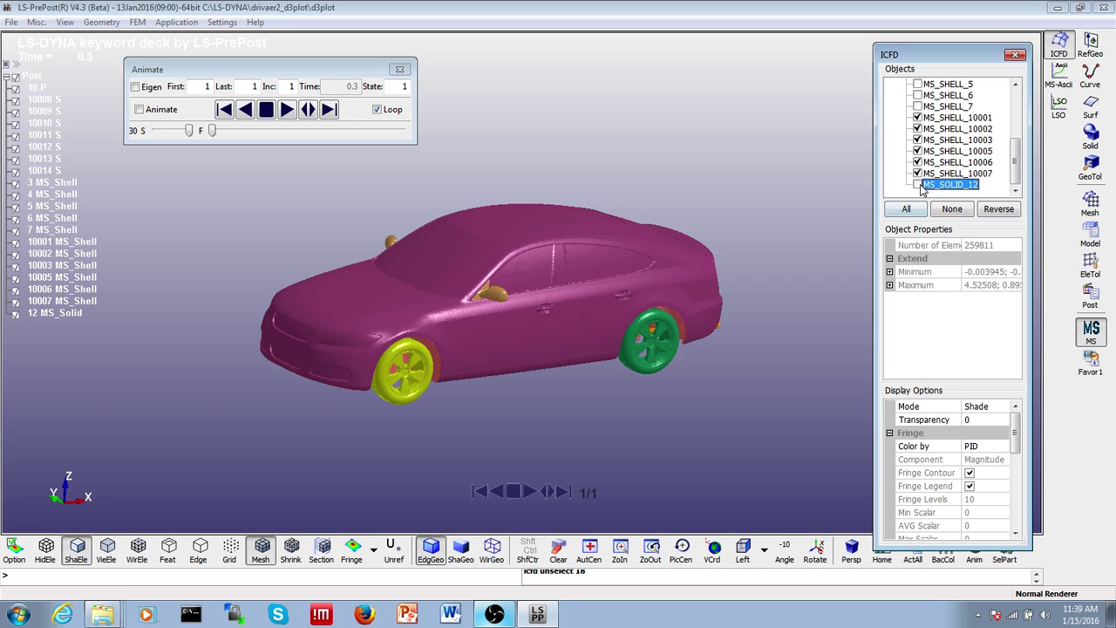
click(918, 185)
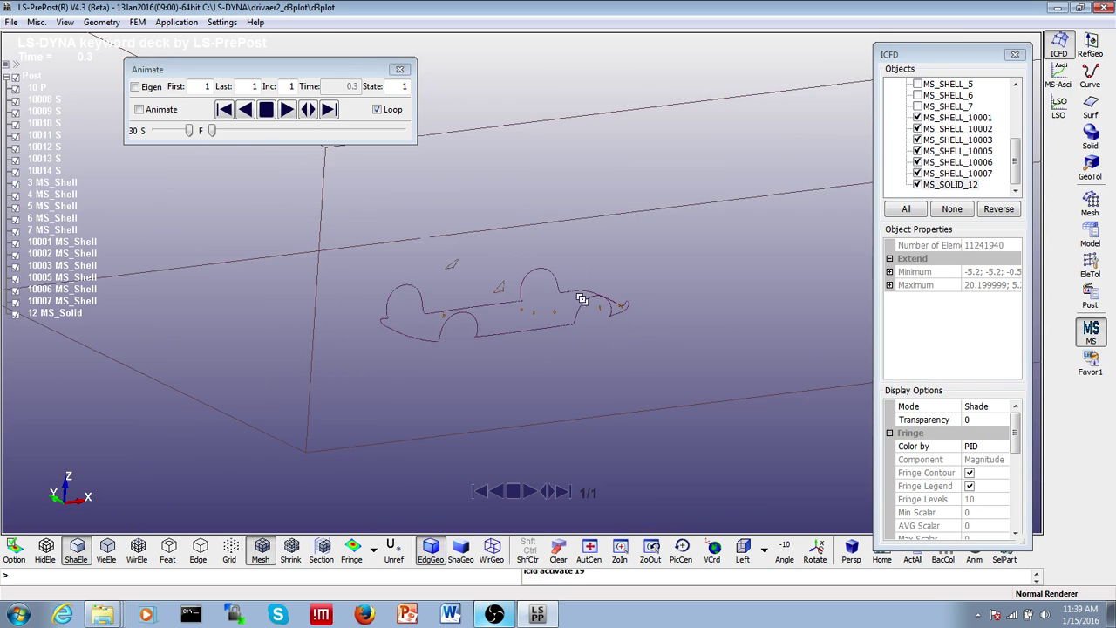
ctrl+drag(610, 284, 629, 248)
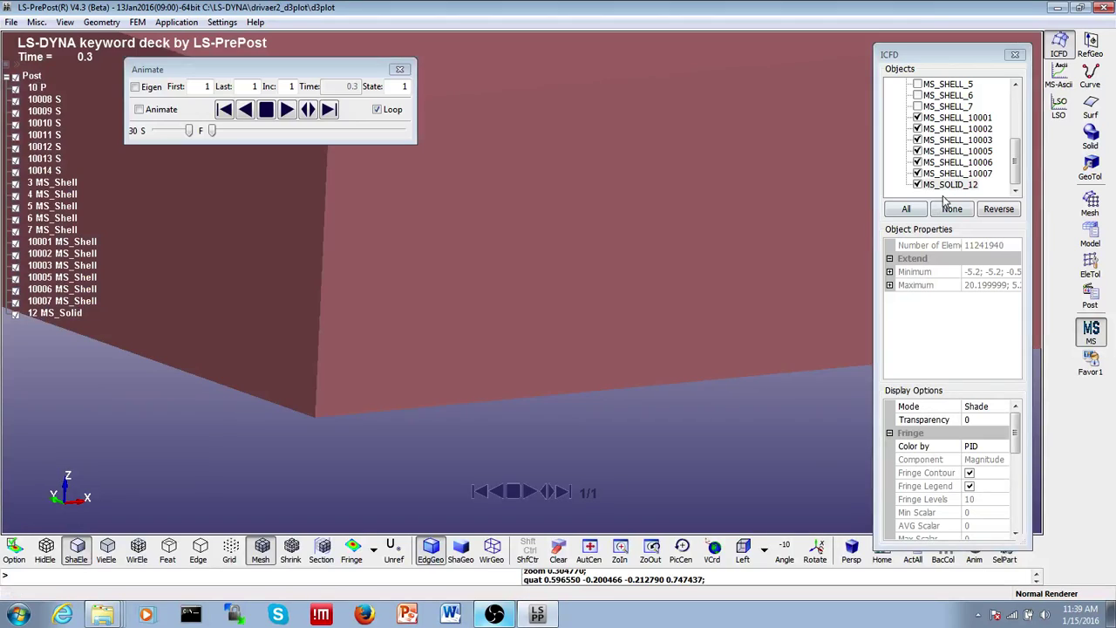
Colour the fluid volume MS_SOLID_12 by fluid velocity.
click(945, 191)
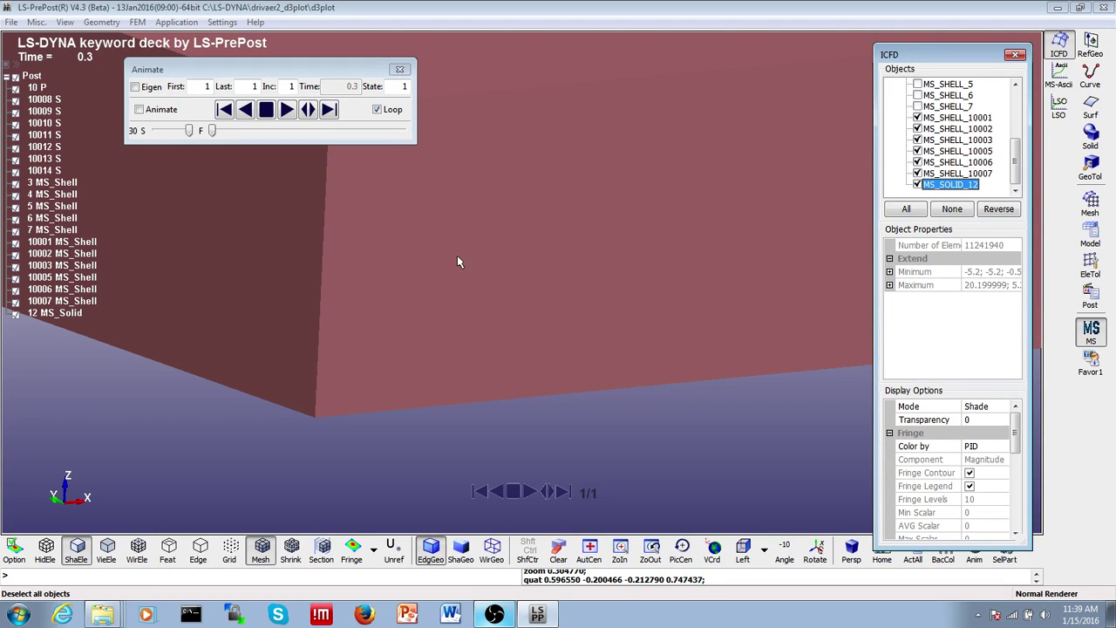
mouse_move(538, 281)
shift+mouse_down()
mouse_move(541, 326)
mouse_move(394, 282)
shift+mouse_up()
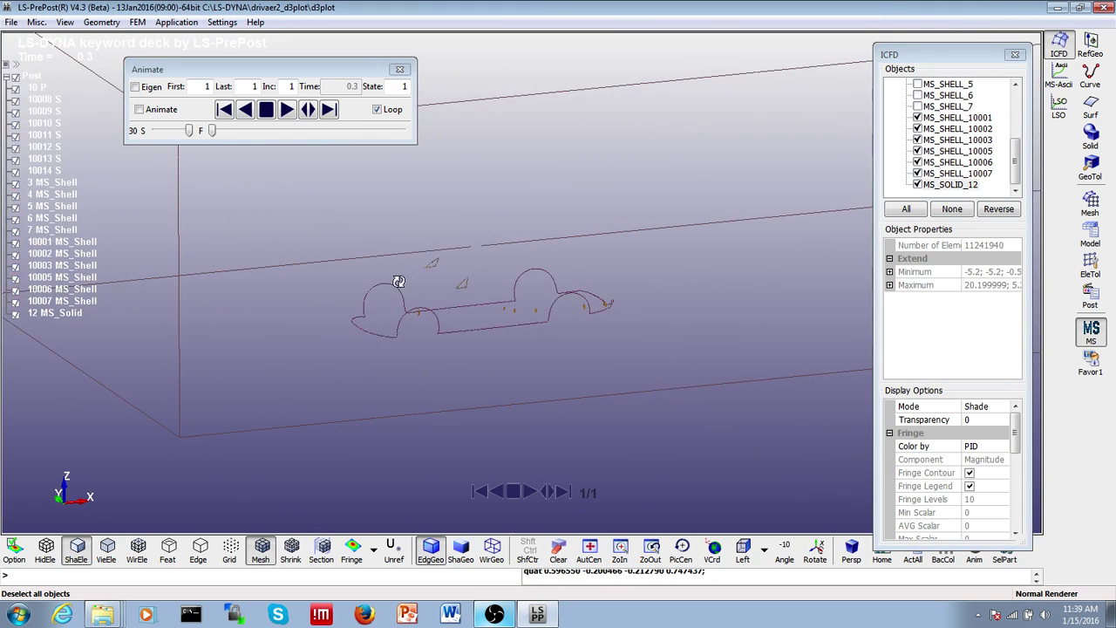
shift+drag(558, 249, 521, 319)
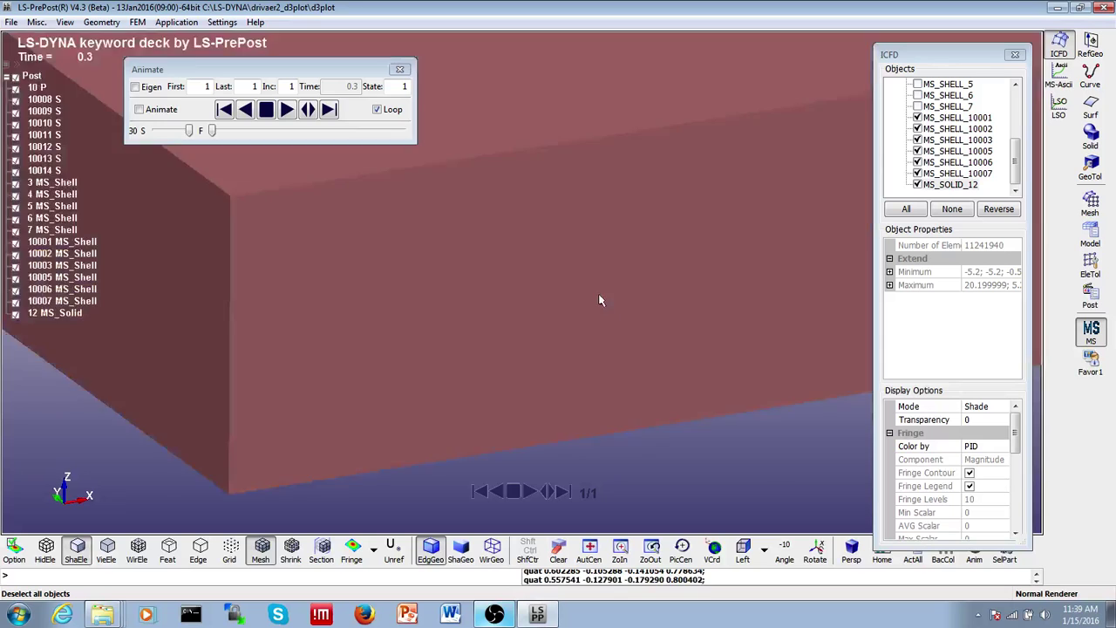
shift+middle_drag(599, 299, 579, 333)
mouse_move(579, 296)
shift+mouse_down()
mouse_move(610, 278)
mouse_move(602, 284)
shift+mouse_up()
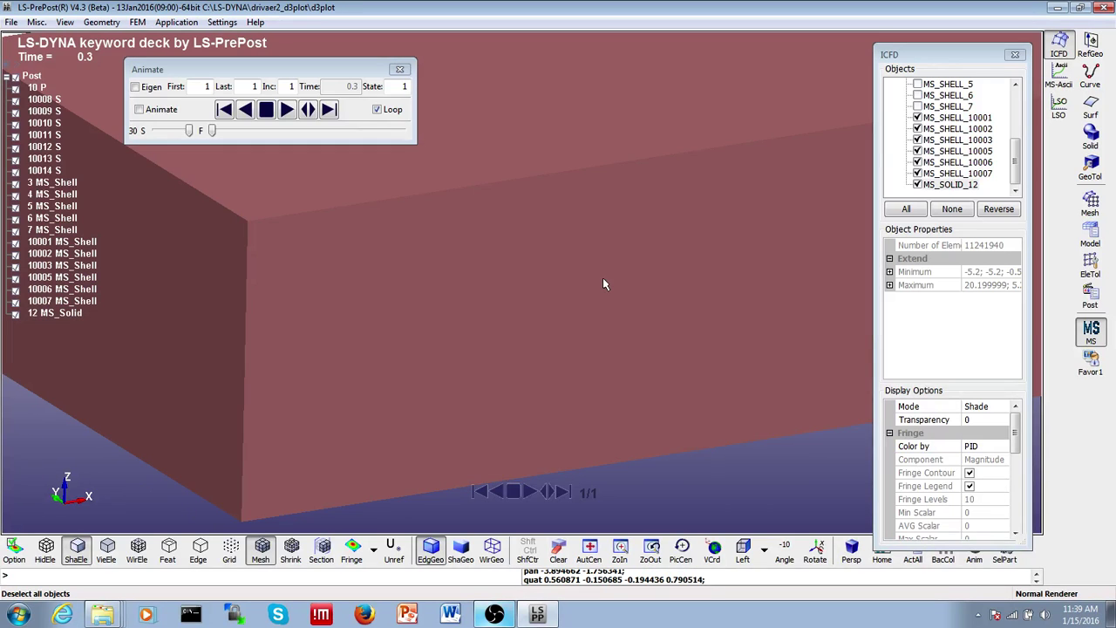
click(944, 185)
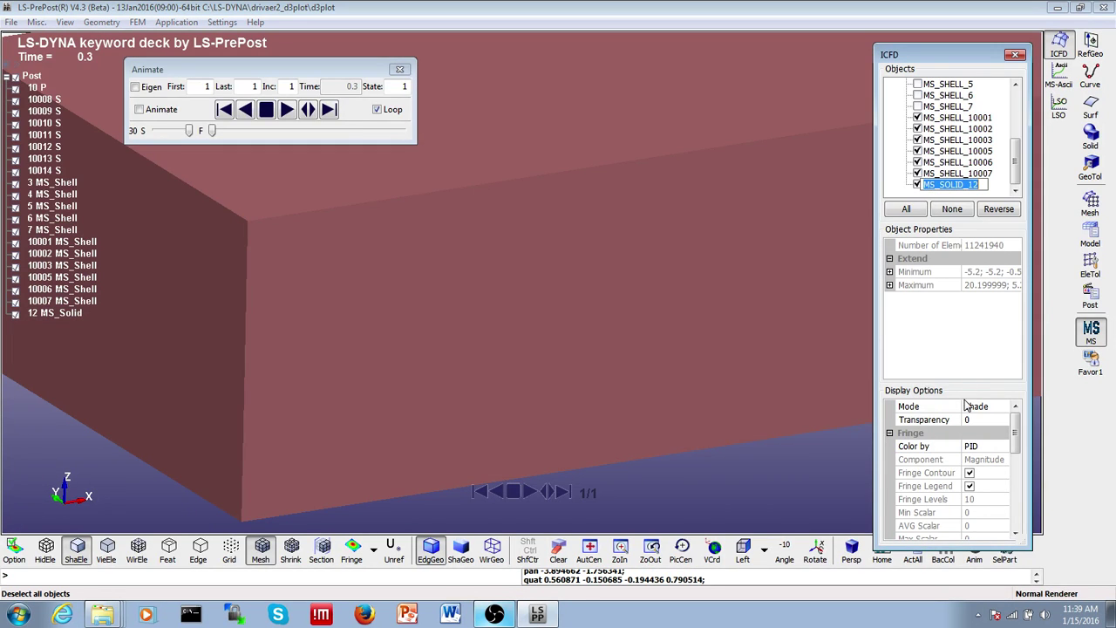
click(979, 448)
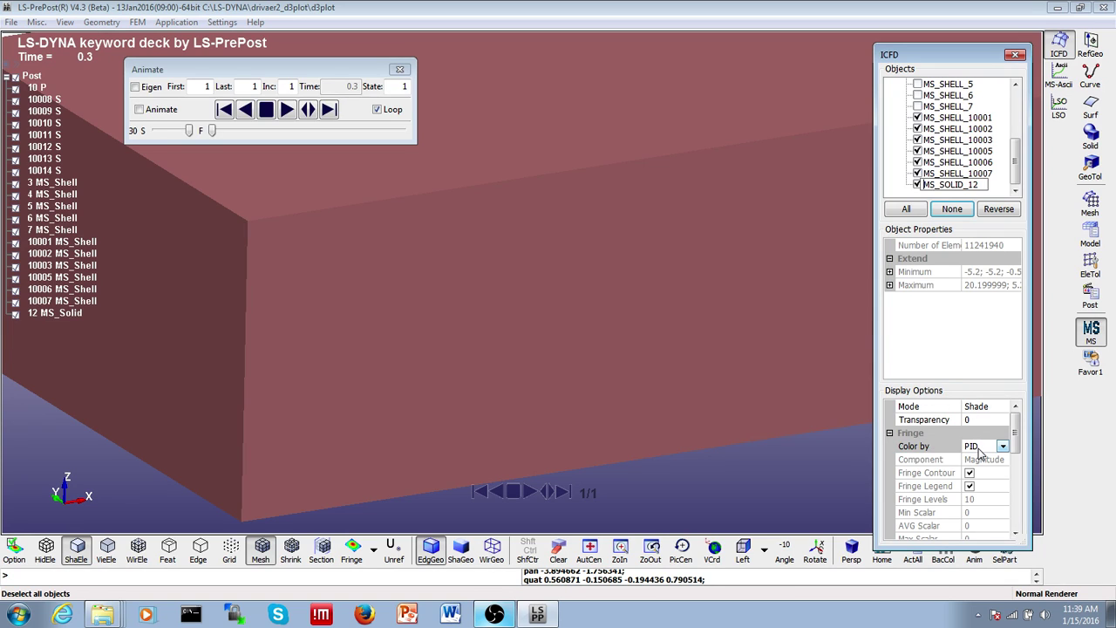
click(981, 471)
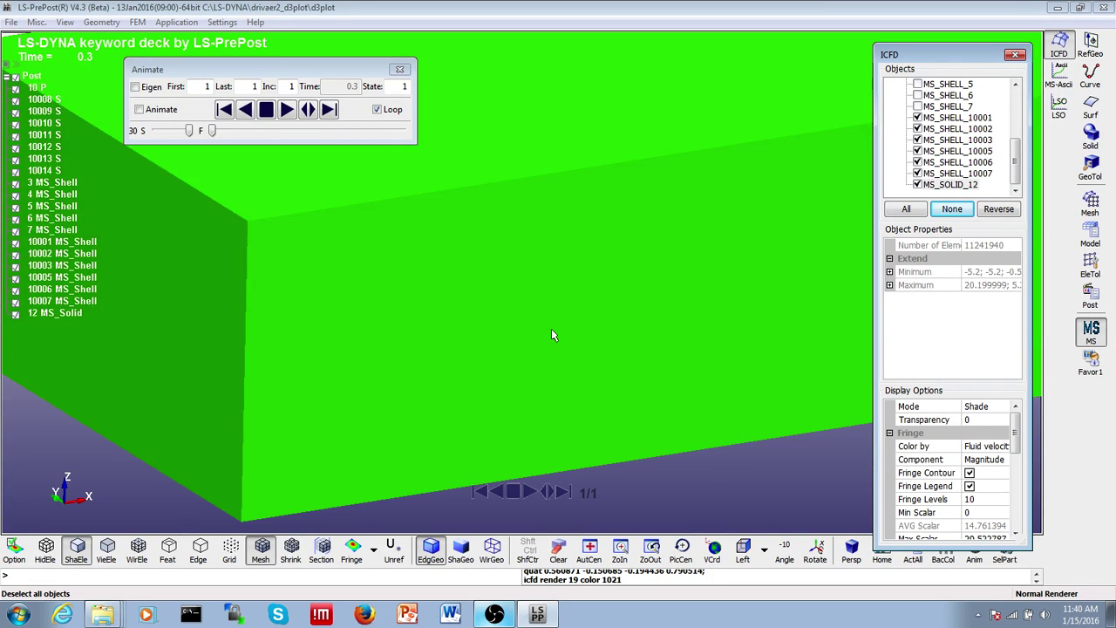
Hide the fluid volume MS_SOLID_12 so that only the car parts are displayed.
ctrl+right_drag(551, 328, 409, 138)
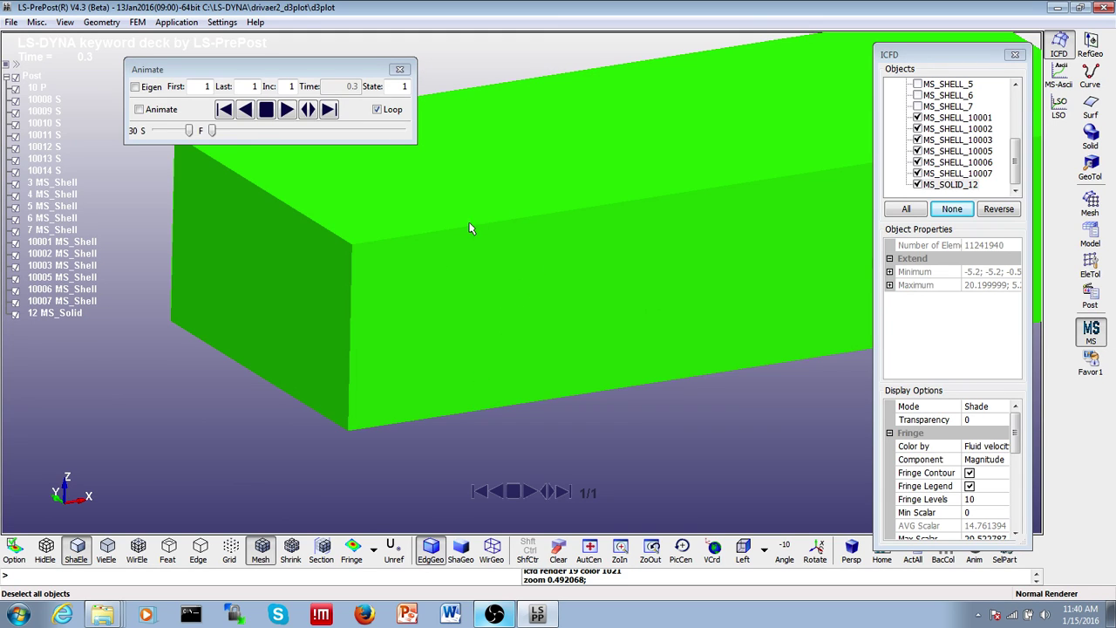
mouse_move(620, 244)
ctrl+middle_down()
mouse_move(396, 304)
mouse_move(635, 213)
ctrl+middle_up()
ctrl+right_drag(586, 178, 698, 472)
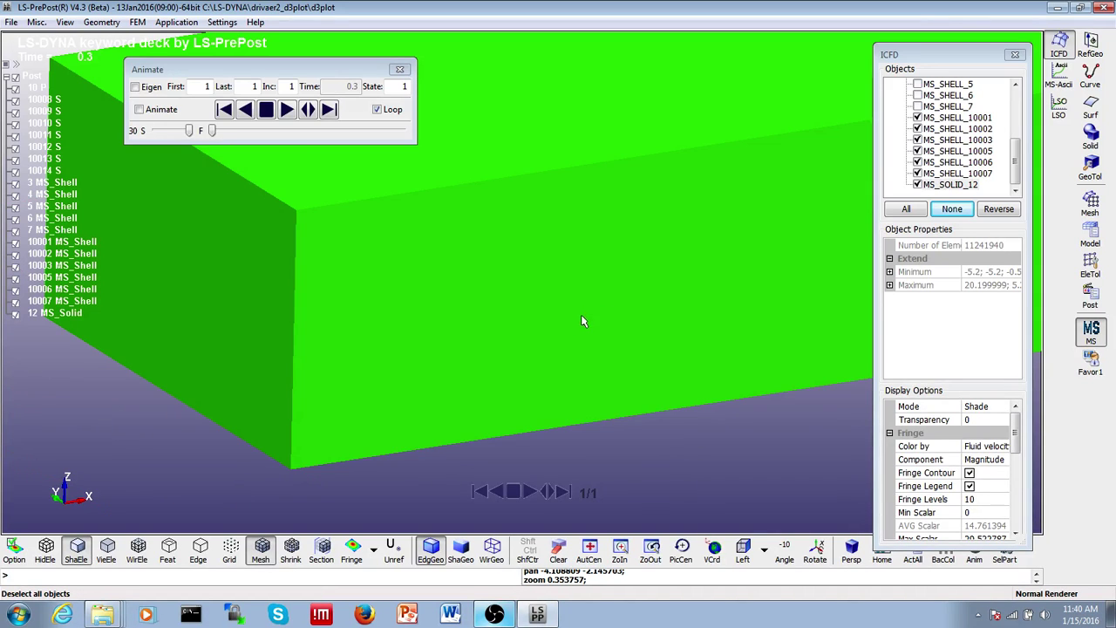
mouse_move(532, 198)
ctrl+right_down()
mouse_move(652, 437)
mouse_move(856, 265)
mouse_move(907, 192)
ctrl+right_up()
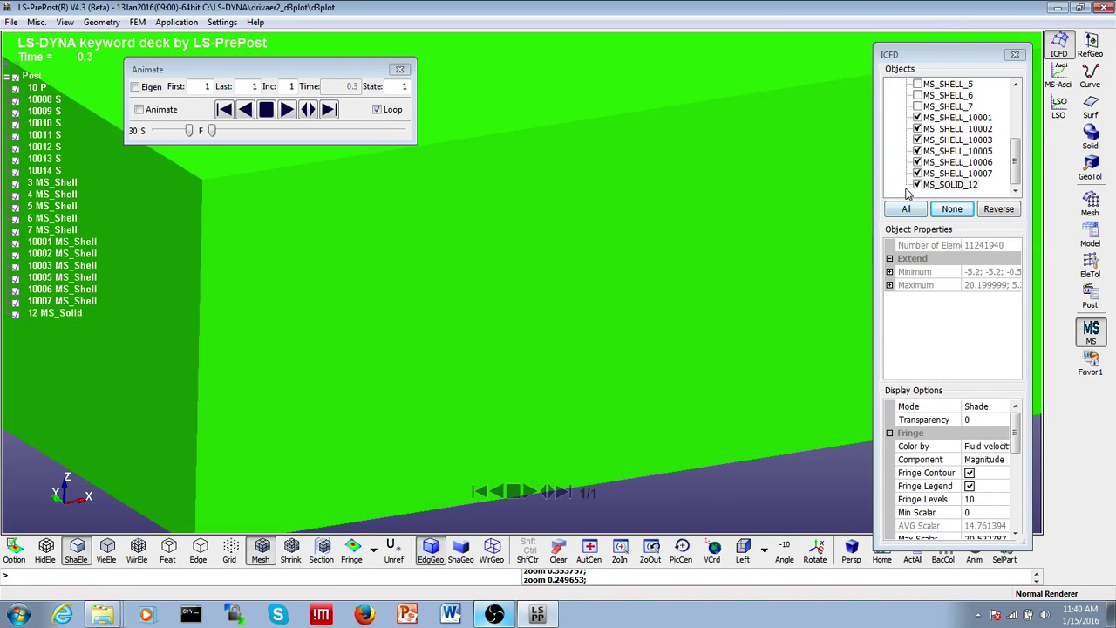
click(916, 185)
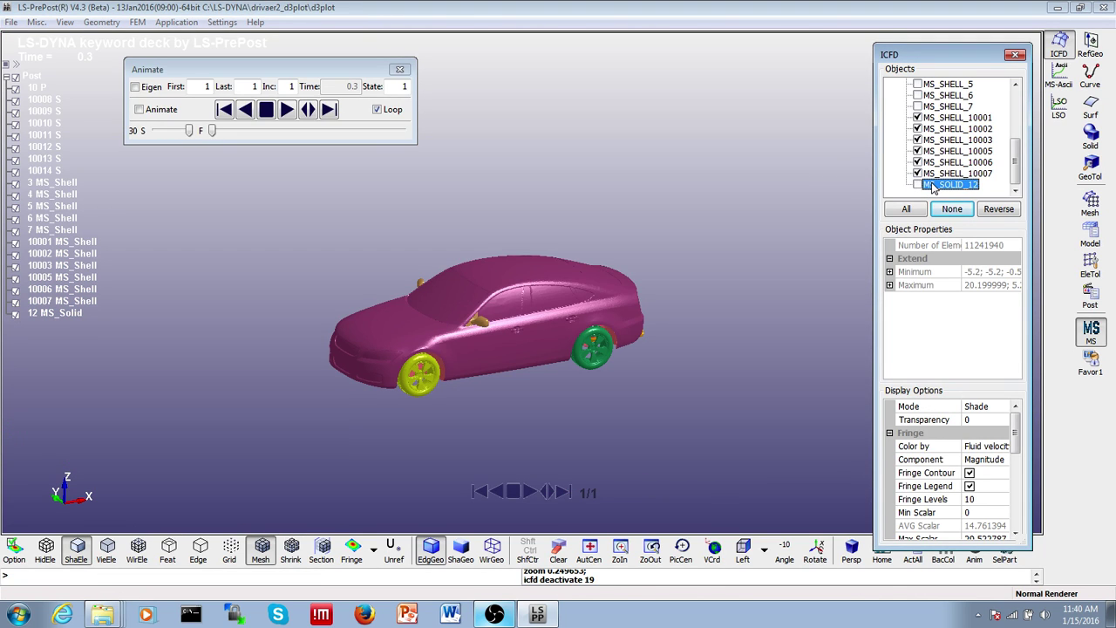
Create a section plane from MS_SOLID_12 and orient its normal along the Y axis (0; 1; 0).
right_click(933, 188)
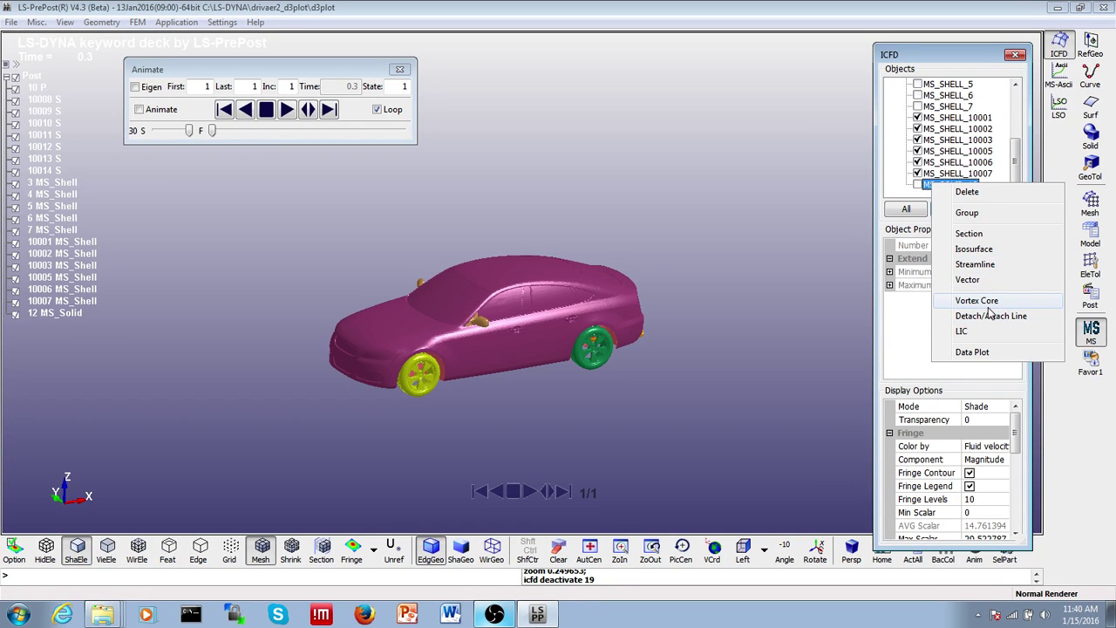
click(969, 234)
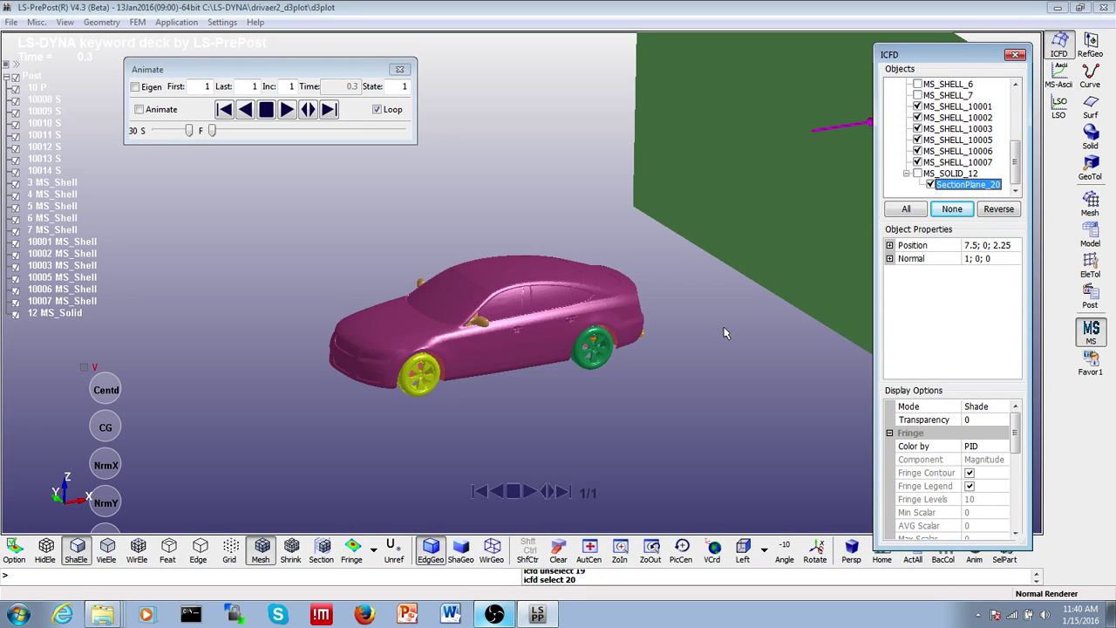
click(948, 186)
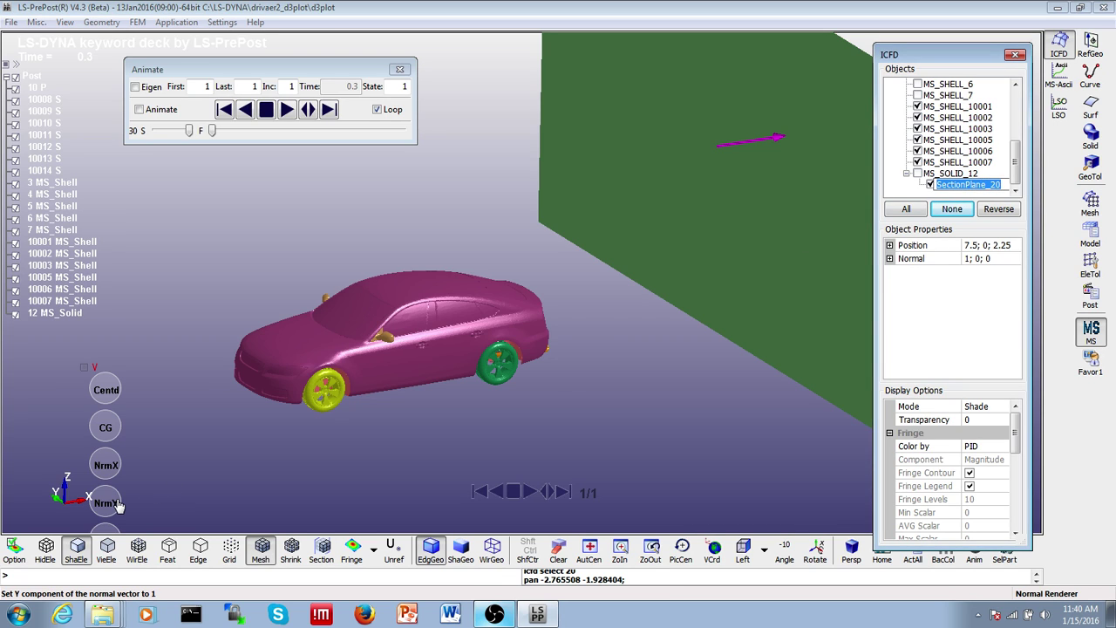
key(Home)
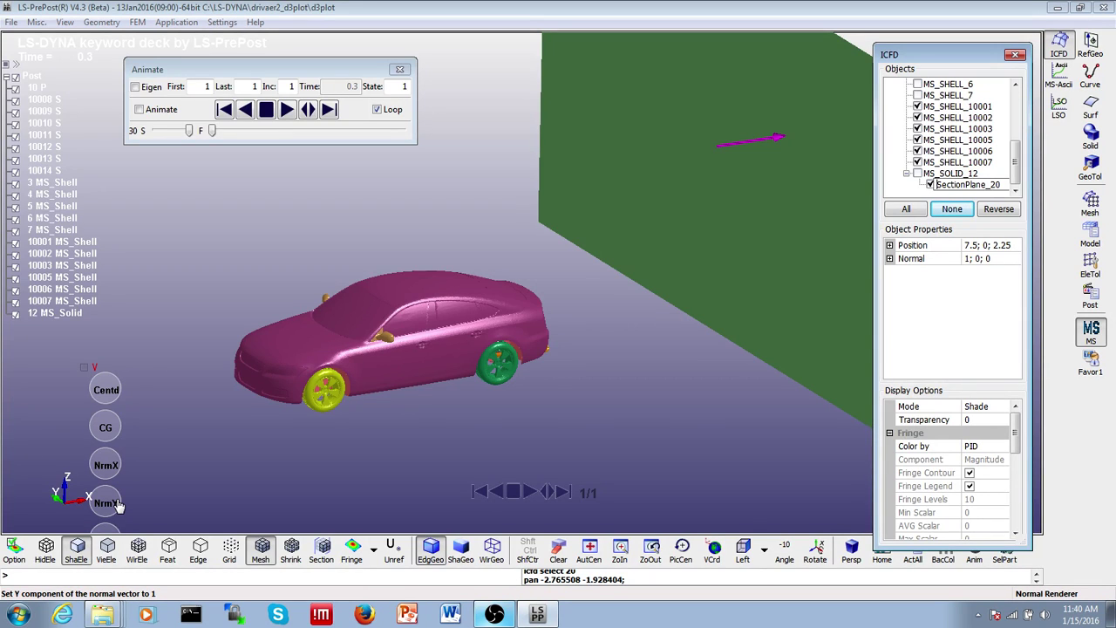
click(962, 175)
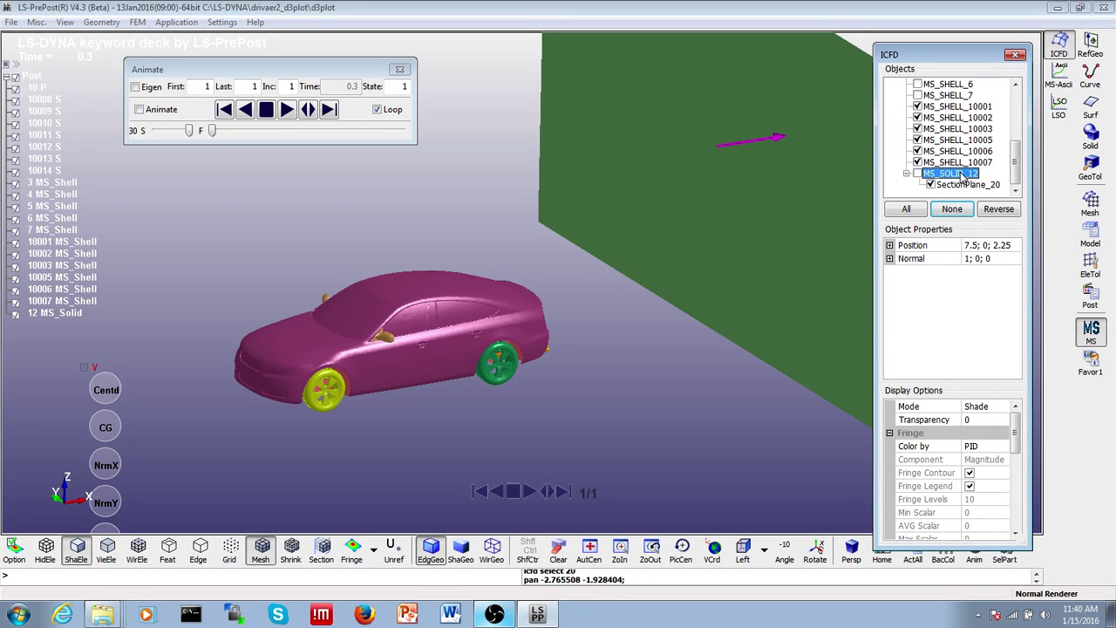
click(963, 184)
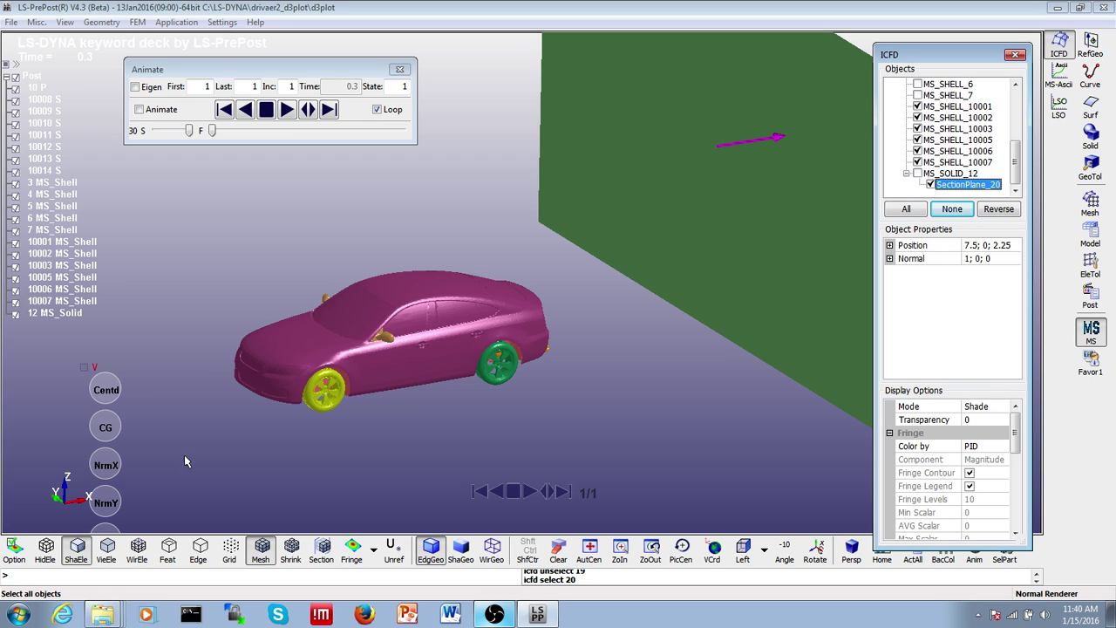
click(106, 504)
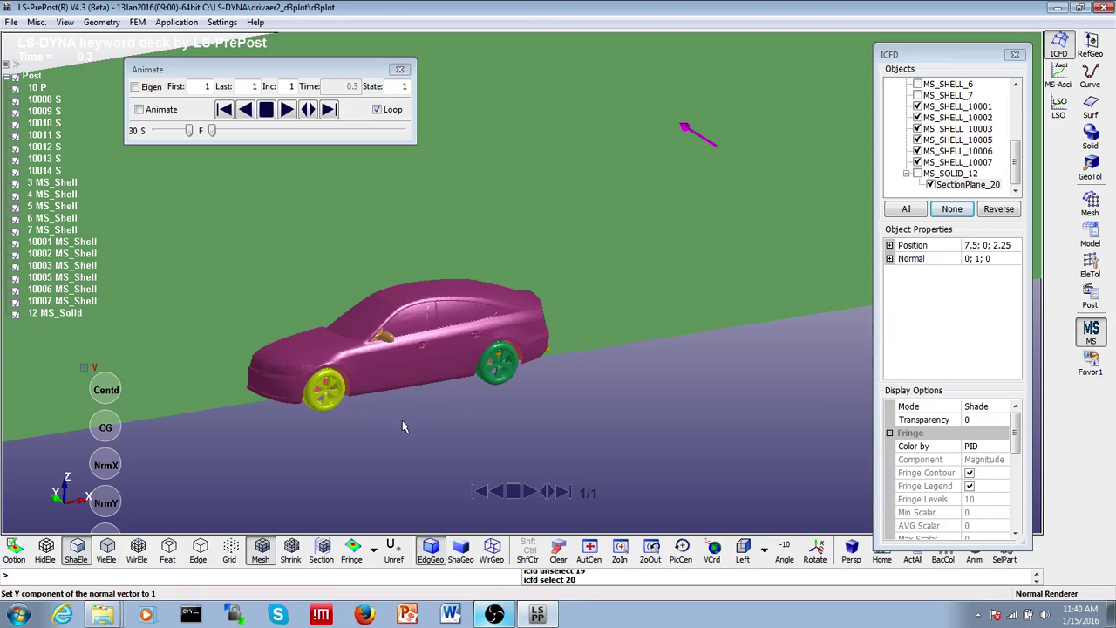
Display the section plane of the fluid volume in Mesh mode.
ctrl+drag(522, 436, 336, 364)
ctrl+middle_drag(337, 363, 440, 429)
ctrl+drag(435, 428, 443, 433)
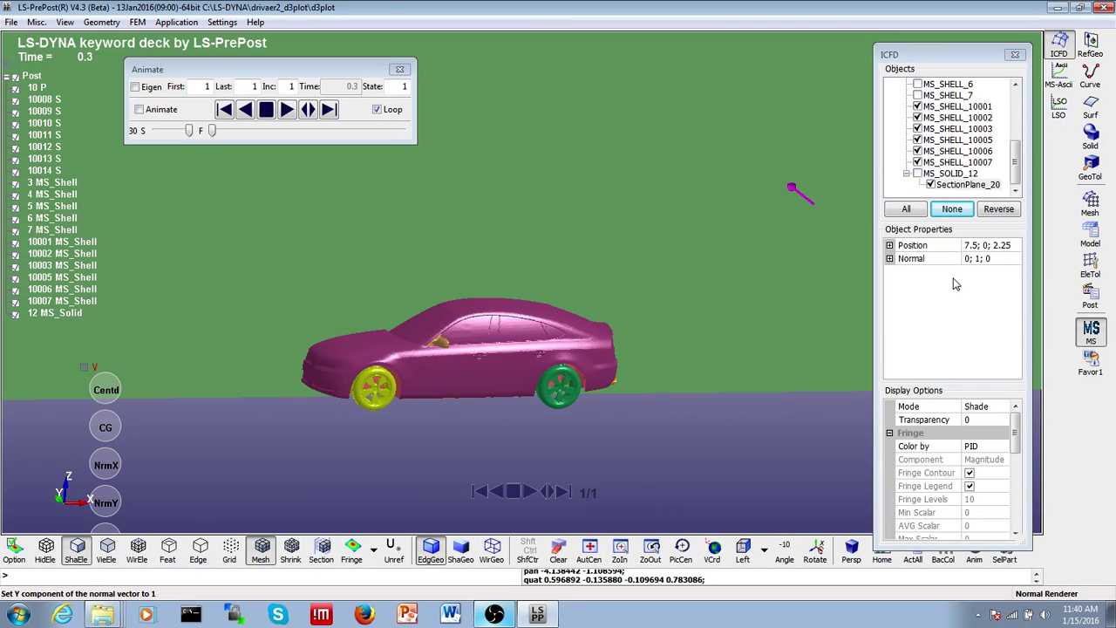
click(961, 186)
click(964, 206)
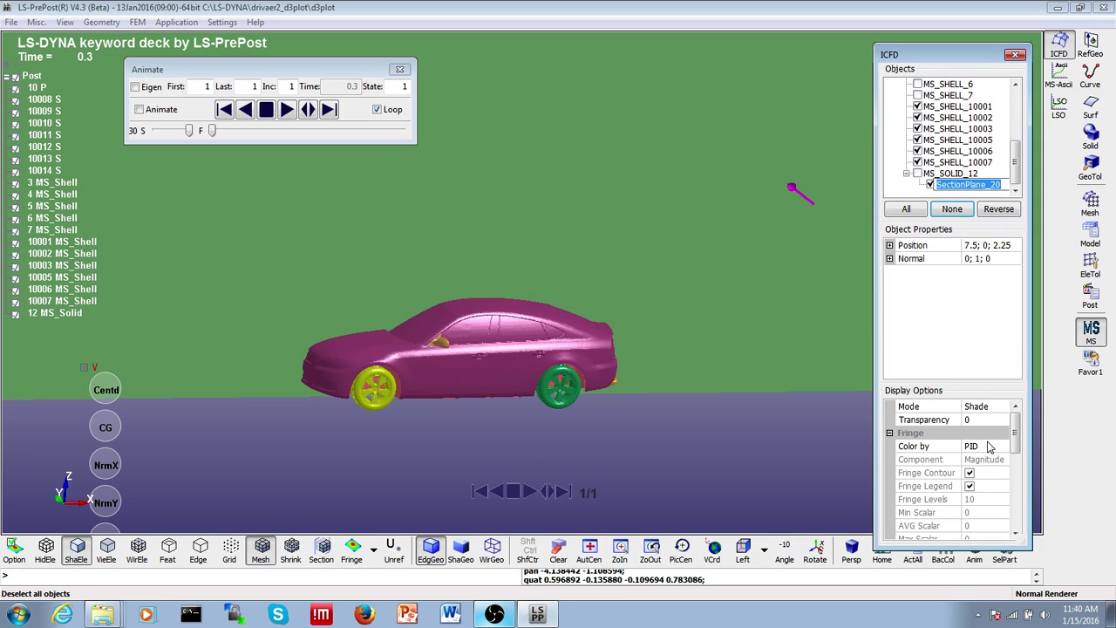
click(985, 407)
click(1003, 406)
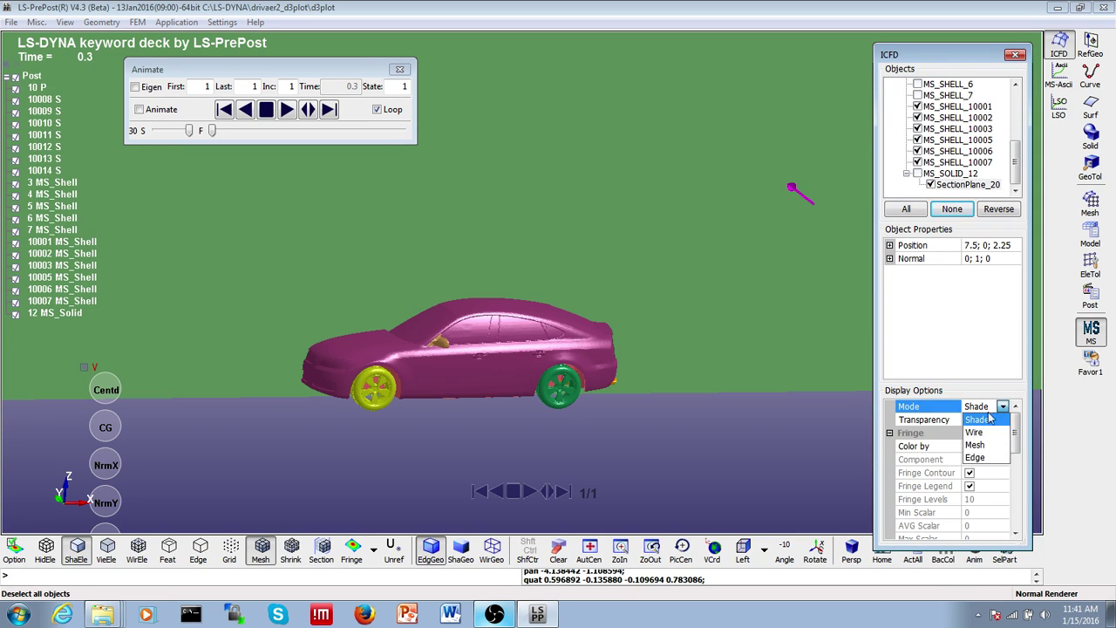
click(985, 448)
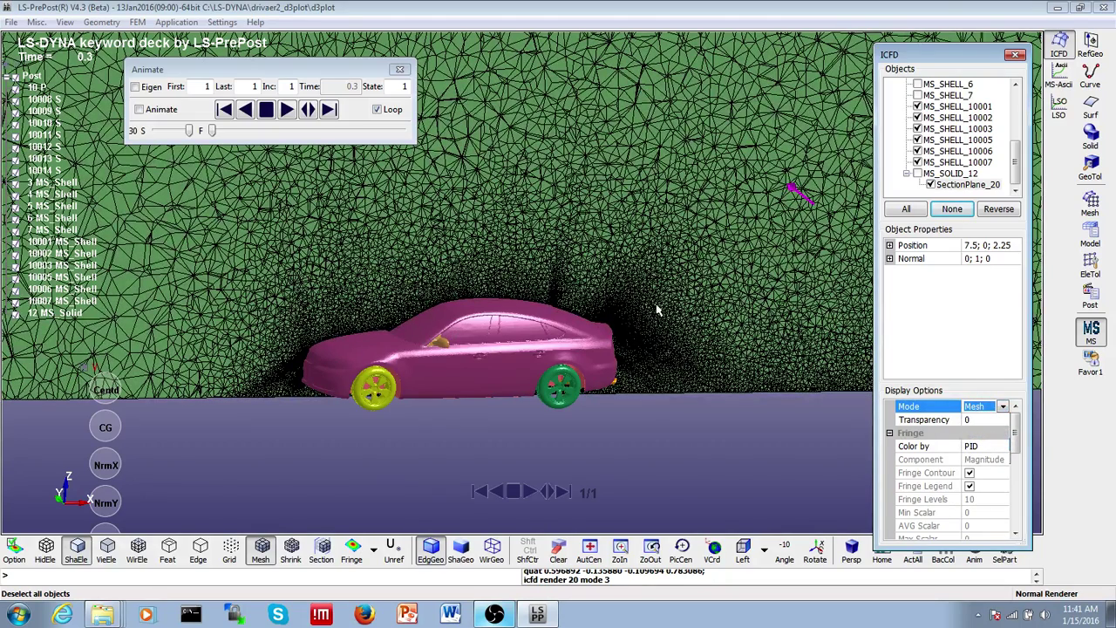
Examine the fluid mesh on the section plane around the car's roof, windshield, front and rear.
ctrl+middle_drag(660, 441, 658, 517)
ctrl+middle_drag(644, 463, 637, 518)
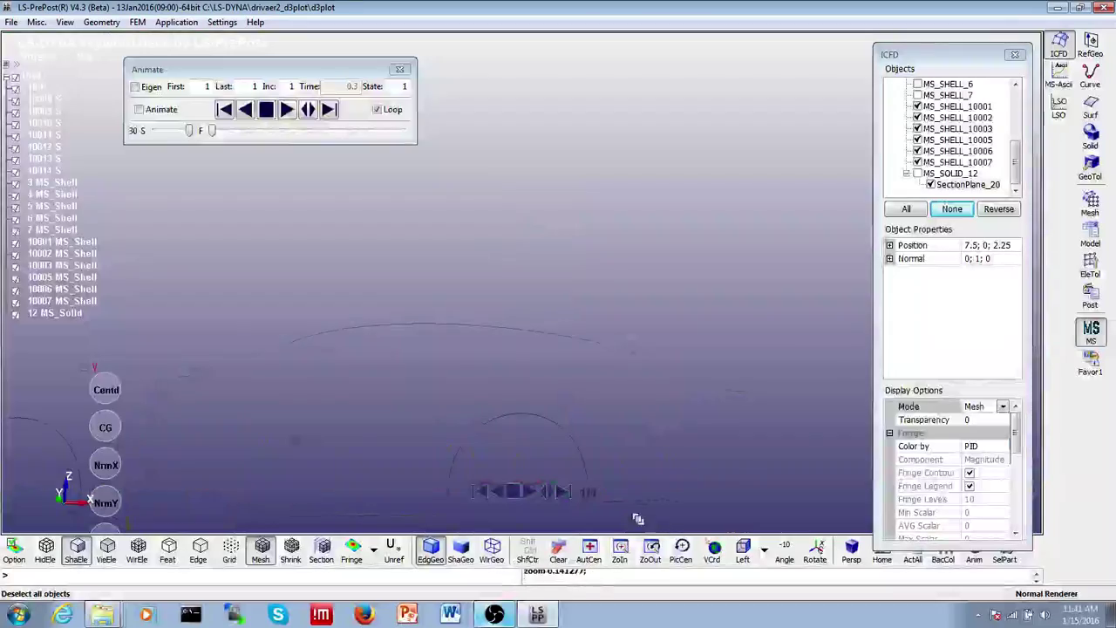
ctrl+right_drag(667, 458, 584, 299)
ctrl+middle_drag(656, 479, 695, 573)
ctrl+middle_drag(654, 388, 710, 498)
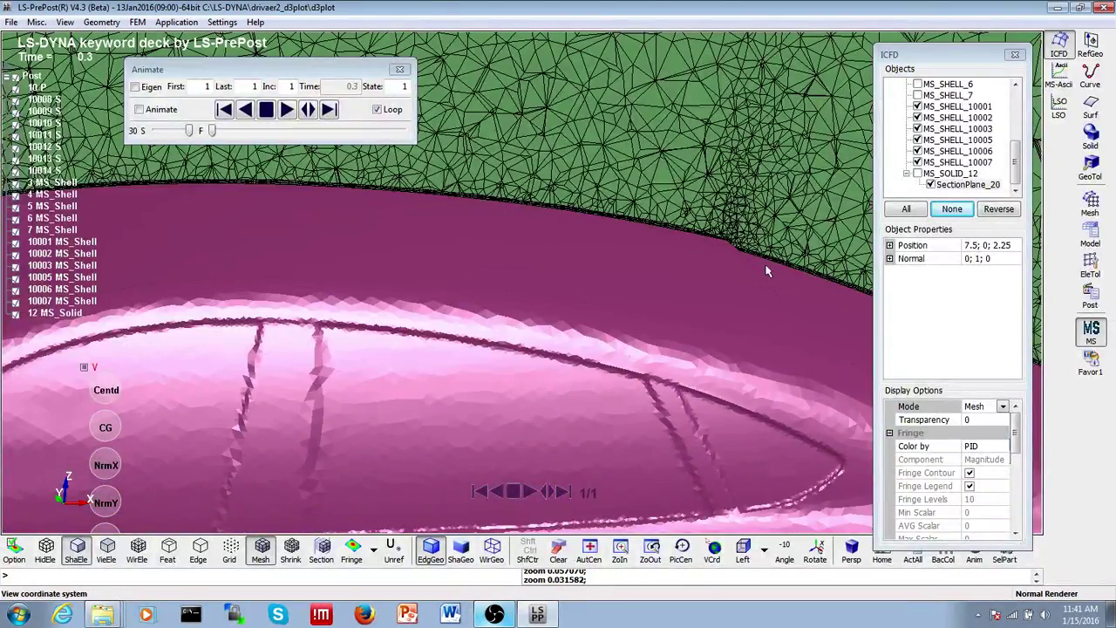
ctrl+middle_drag(590, 365, 213, 168)
mouse_move(390, 444)
ctrl+right_down()
mouse_move(426, 369)
mouse_move(753, 295)
ctrl+right_up()
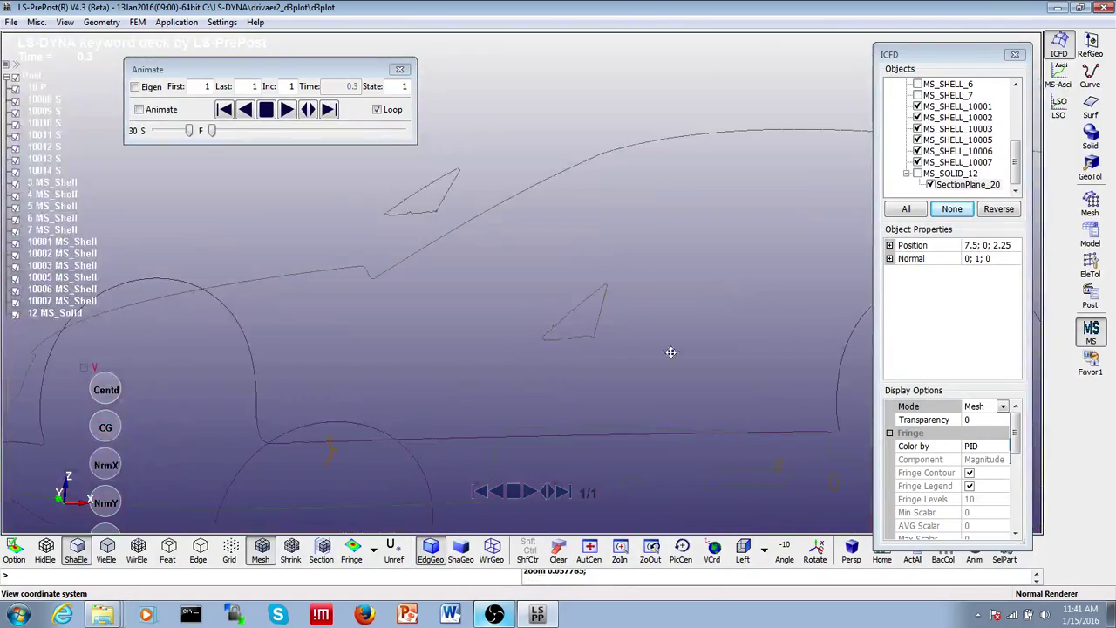
ctrl+scroll(357, 335, up, 1)
ctrl+right_drag(350, 333, 763, 182)
ctrl+middle_drag(202, 214, 220, 216)
ctrl+right_drag(450, 179, 411, 209)
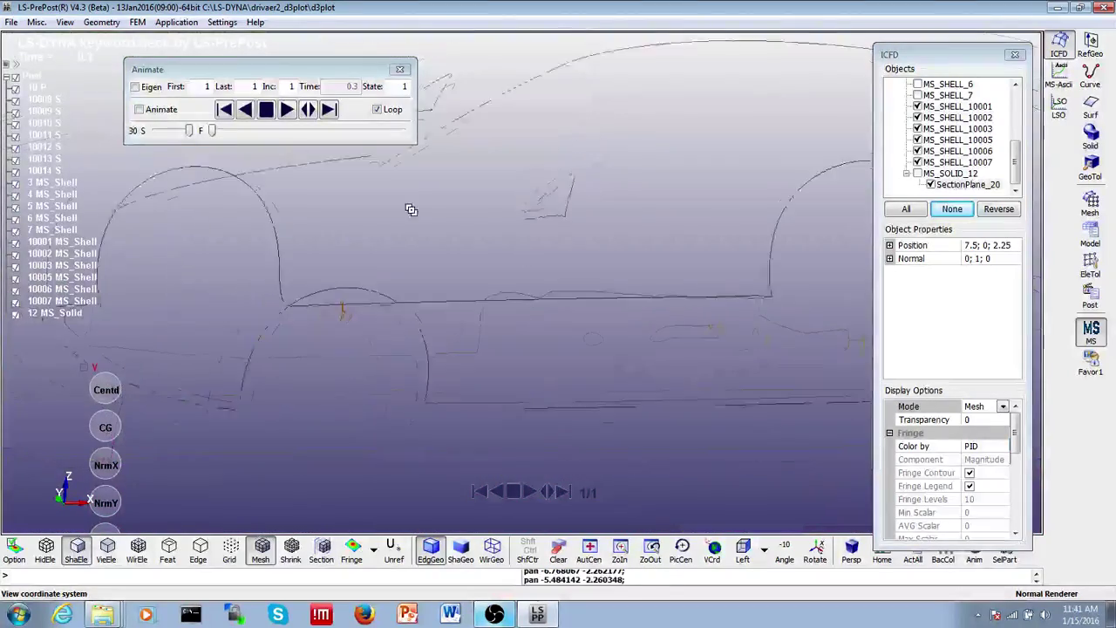
ctrl+middle_drag(689, 327, 281, 393)
ctrl+right_drag(523, 303, 430, 355)
mouse_move(430, 355)
ctrl+mouse_down()
mouse_move(579, 323)
mouse_move(601, 274)
mouse_move(512, 347)
ctrl+mouse_up()
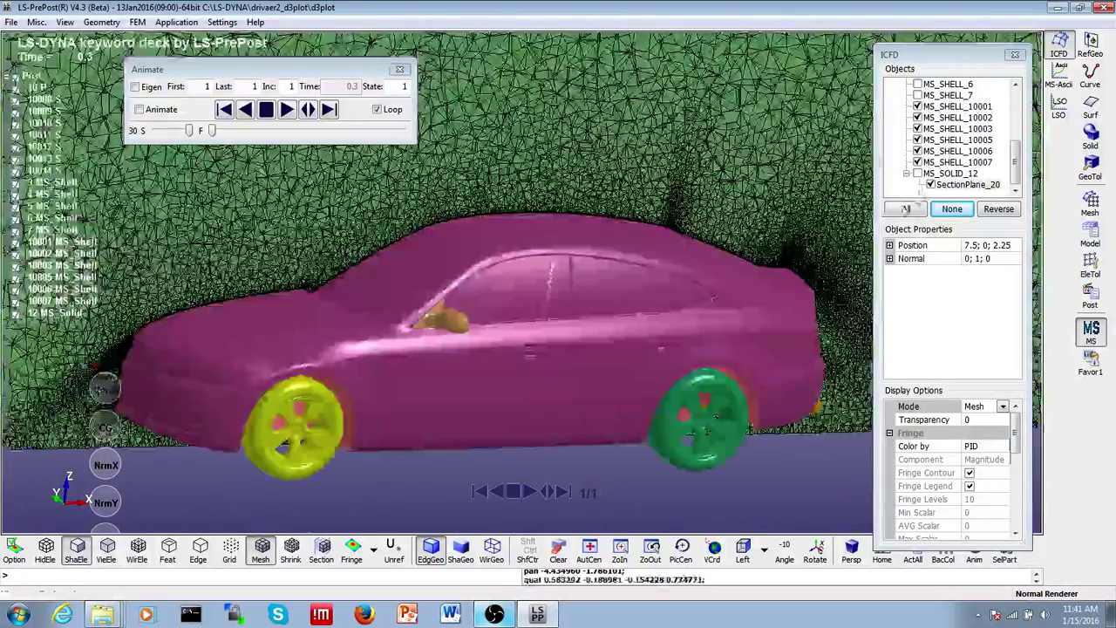
Colour the section plane by fluid velocity and set its display mode to Shade.
click(972, 446)
click(973, 446)
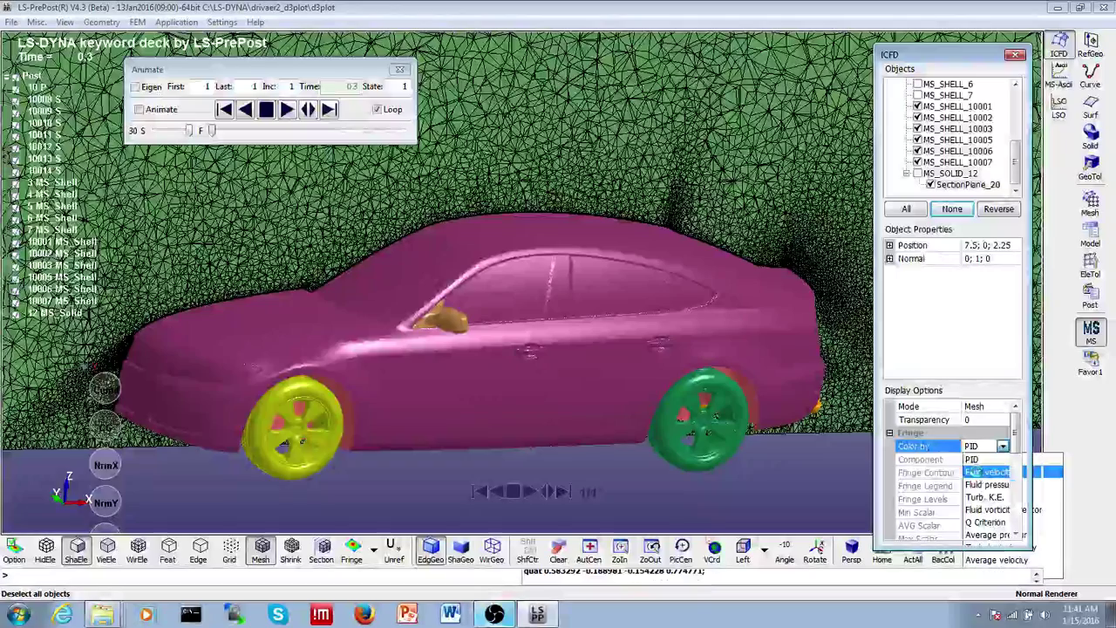
click(977, 474)
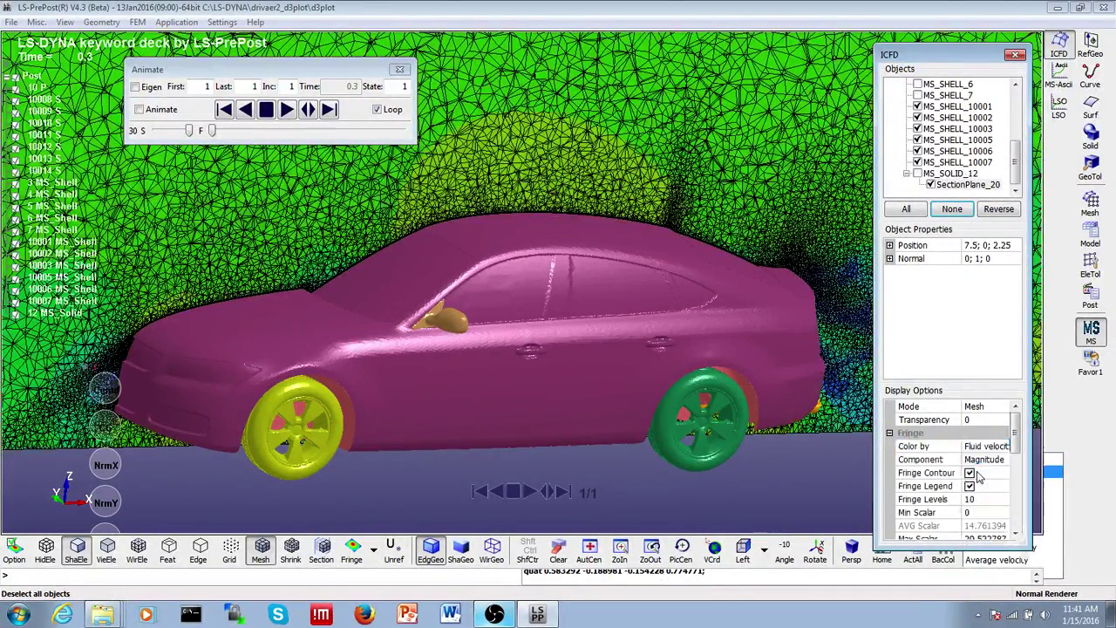
click(977, 408)
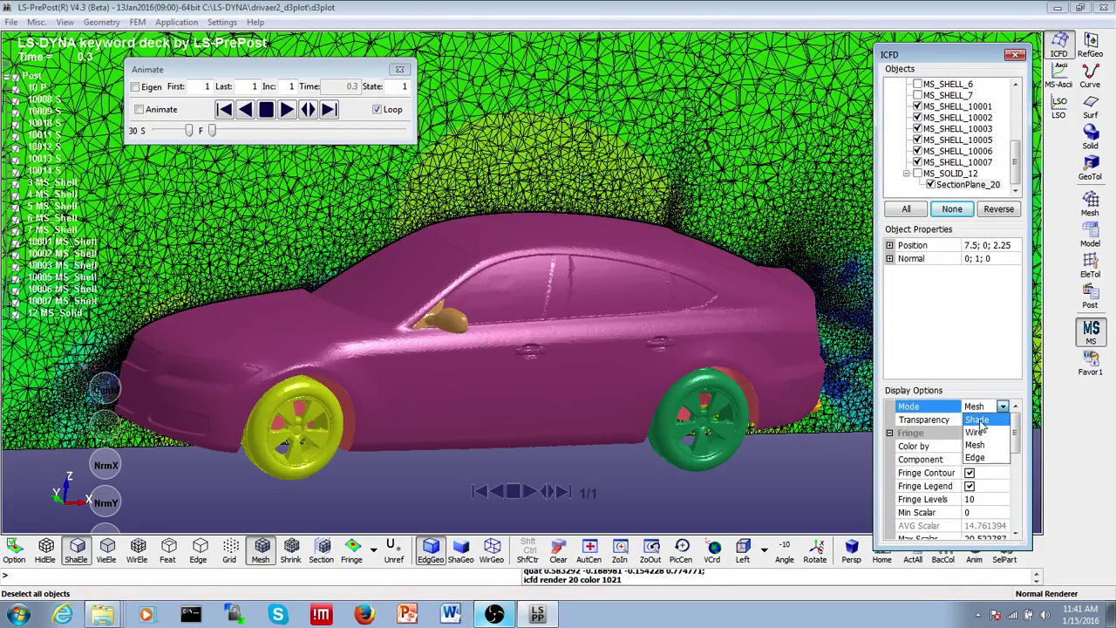
click(981, 425)
Examine the fluid velocity contours on the section plane around the car's front, roof and rear wake.
ctrl+right_drag(654, 440, 541, 289)
ctrl+middle_drag(746, 269, 584, 316)
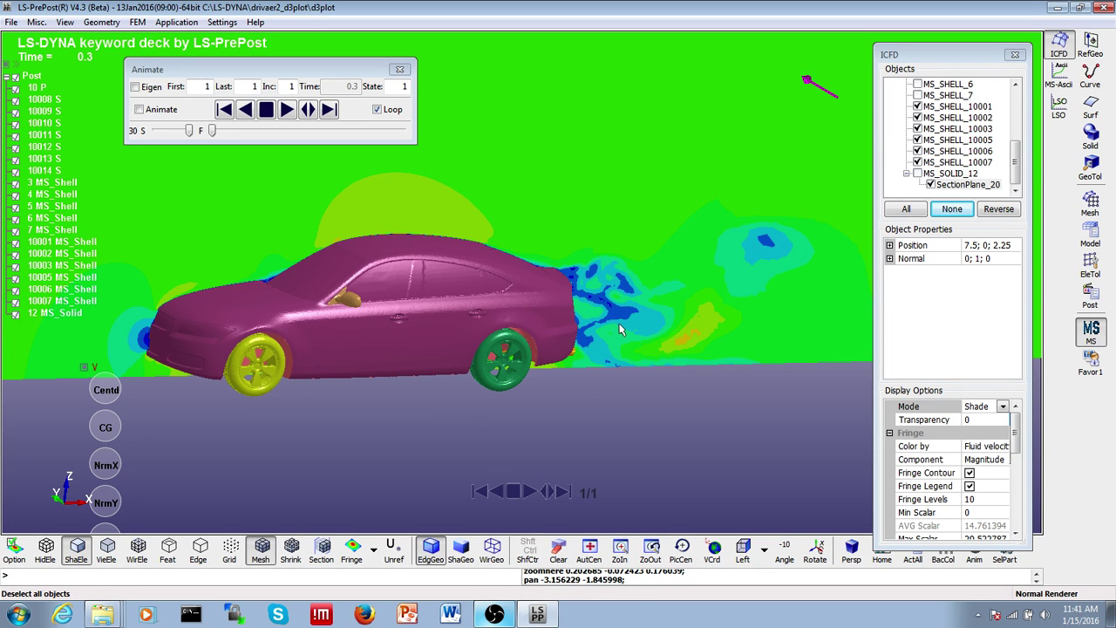
mouse_move(579, 294)
ctrl+mouse_down()
mouse_move(383, 244)
mouse_move(653, 595)
mouse_move(443, 381)
ctrl+mouse_up()
scroll(624, 407, up, 5)
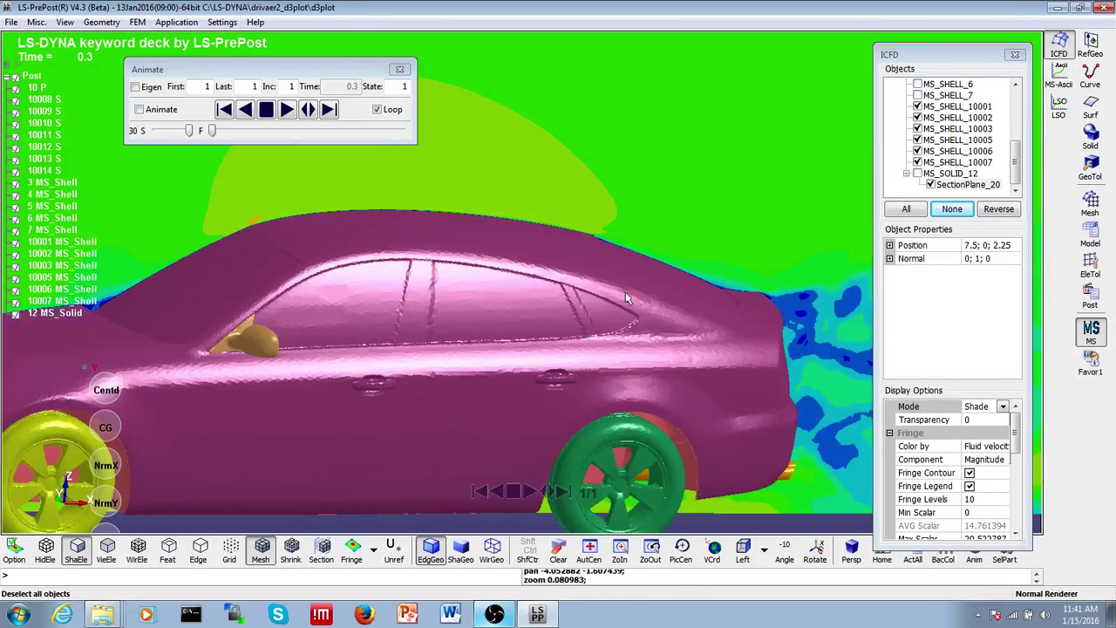
mouse_move(625, 291)
ctrl+middle_down()
mouse_move(523, 305)
mouse_move(532, 301)
ctrl+middle_up()
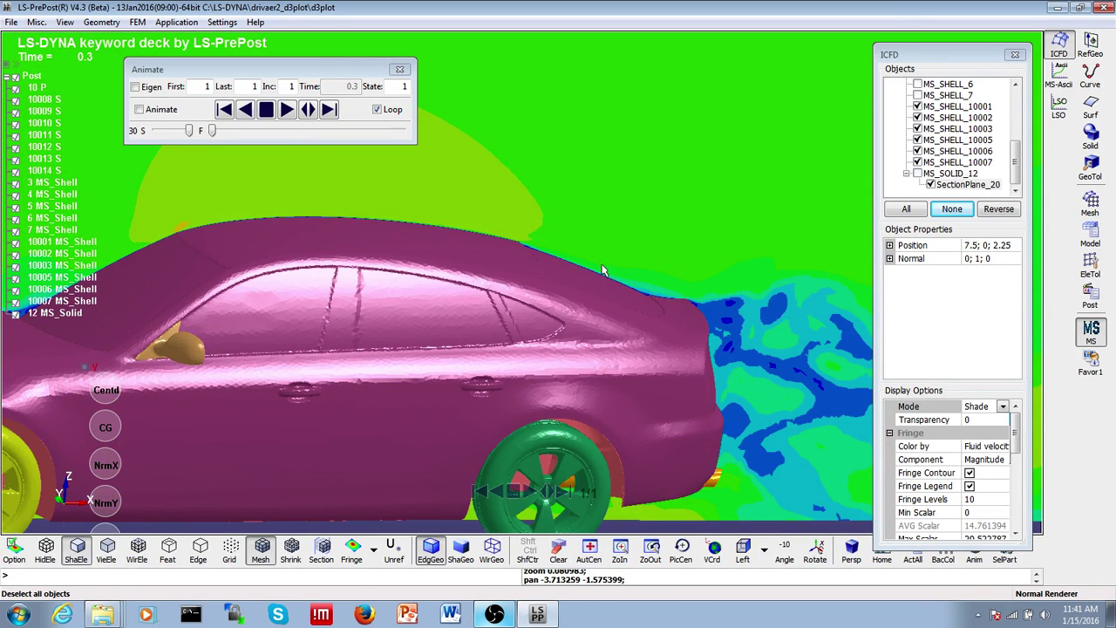
mouse_move(415, 340)
ctrl+middle_down()
mouse_move(426, 335)
mouse_move(233, 393)
mouse_move(308, 349)
mouse_move(448, 341)
ctrl+middle_up()
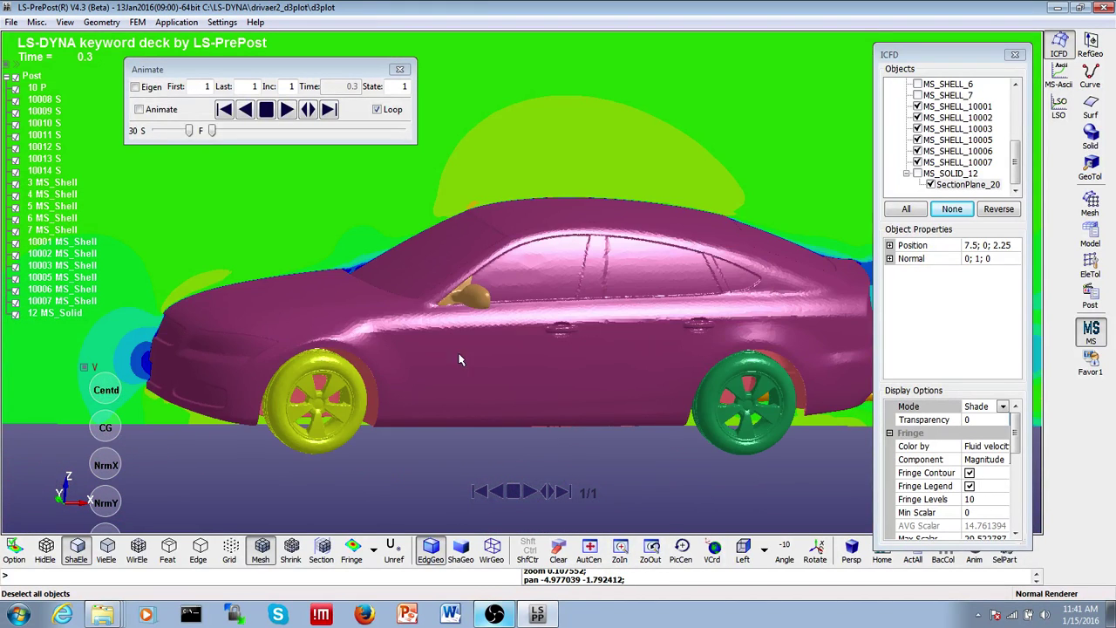
ctrl+right_drag(565, 420, 415, 315)
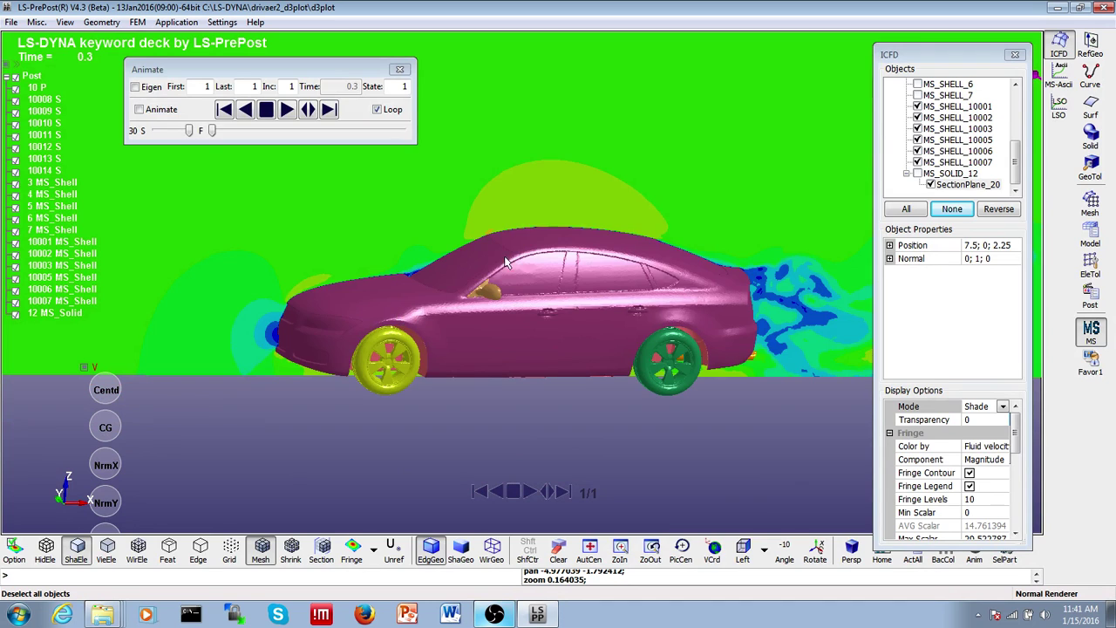
mouse_move(527, 288)
ctrl+mouse_down()
mouse_move(410, 369)
mouse_move(468, 309)
ctrl+mouse_up()
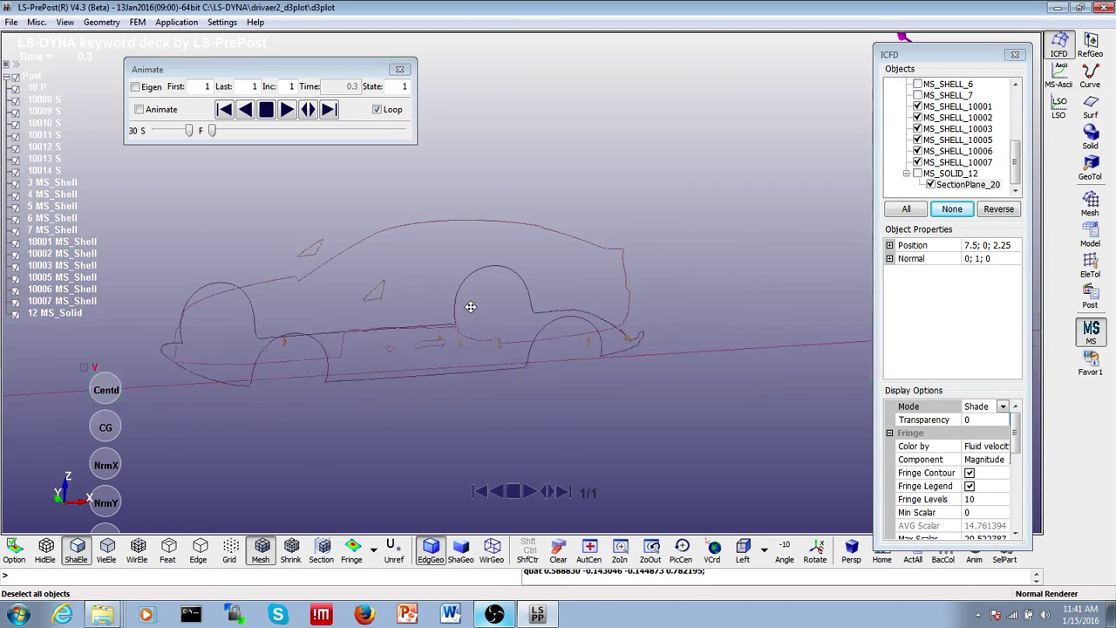
Create a vector plot from the section plane SectionPlane_20.
click(964, 186)
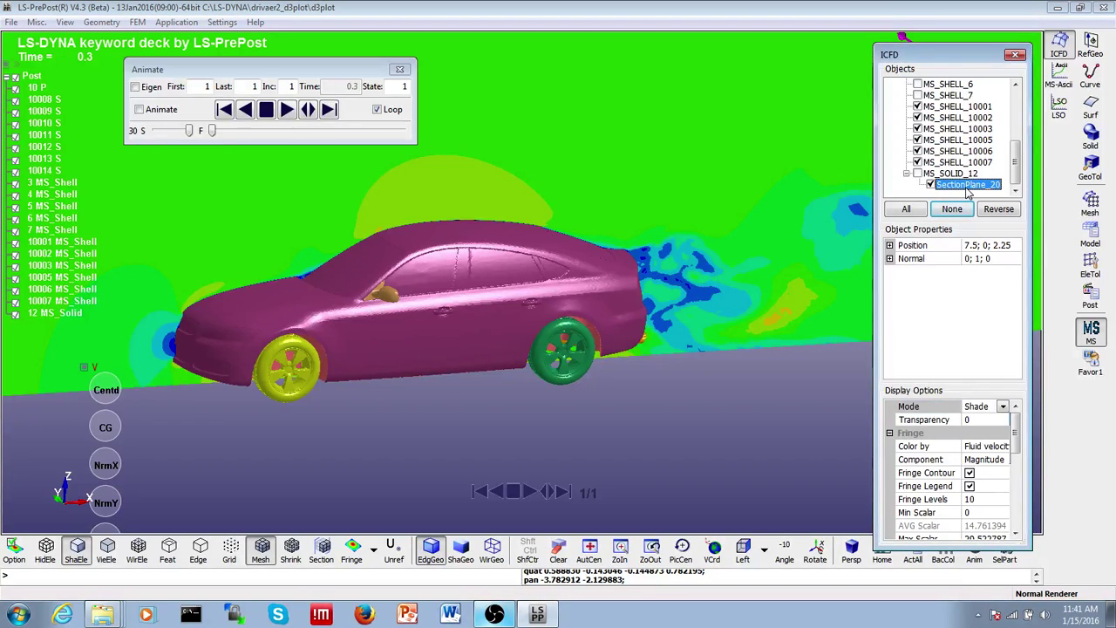
right_click(971, 188)
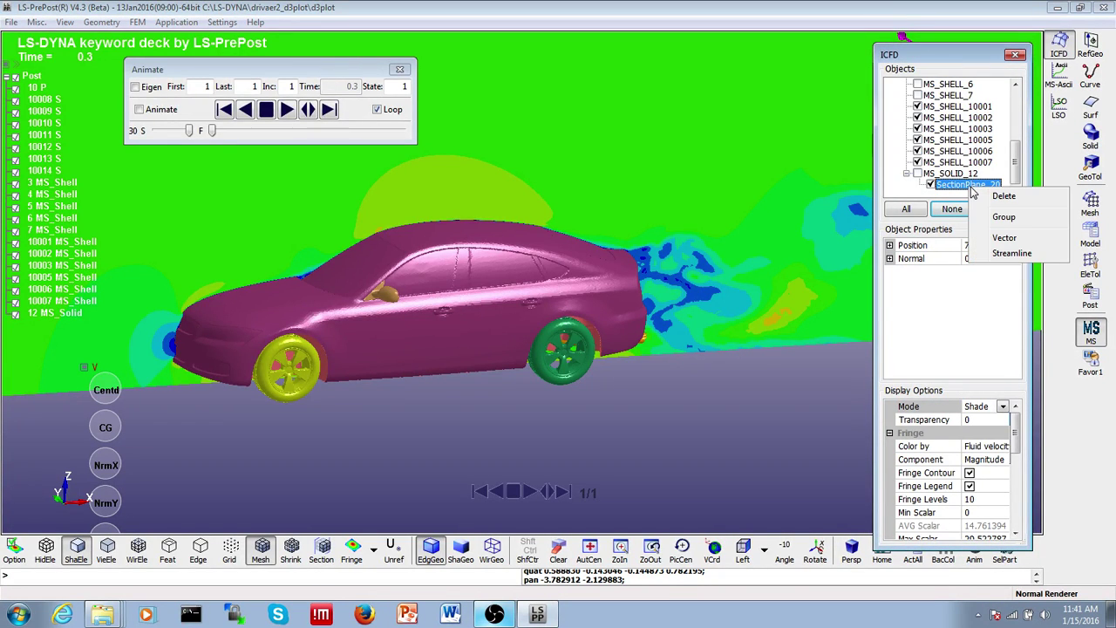
click(1002, 238)
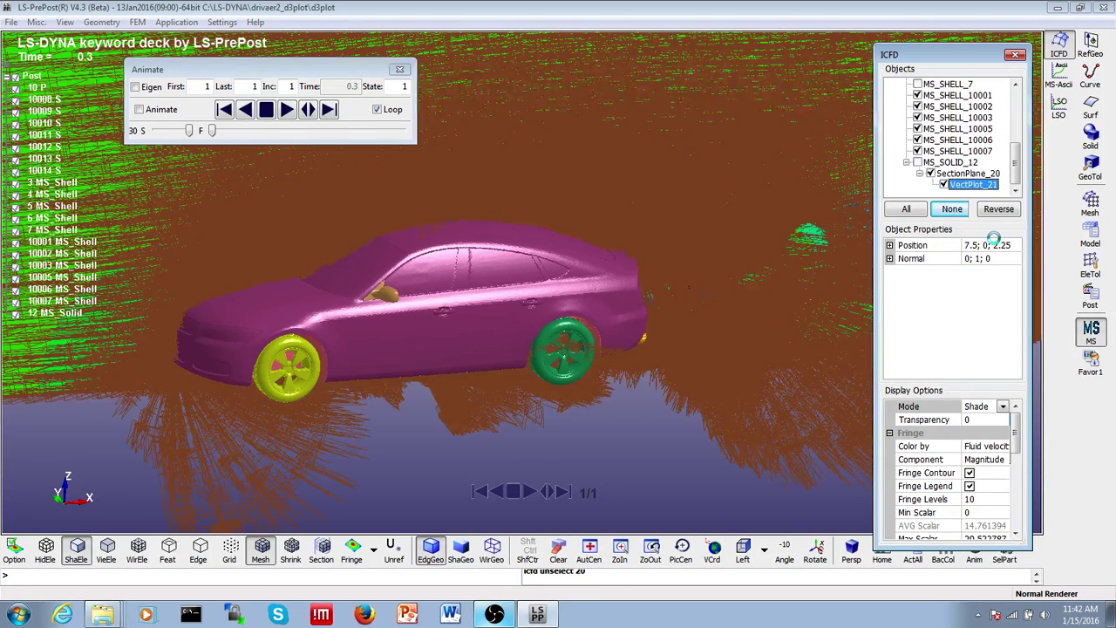
Set the length scale of the section plane's vector plot to 0.1.
click(975, 185)
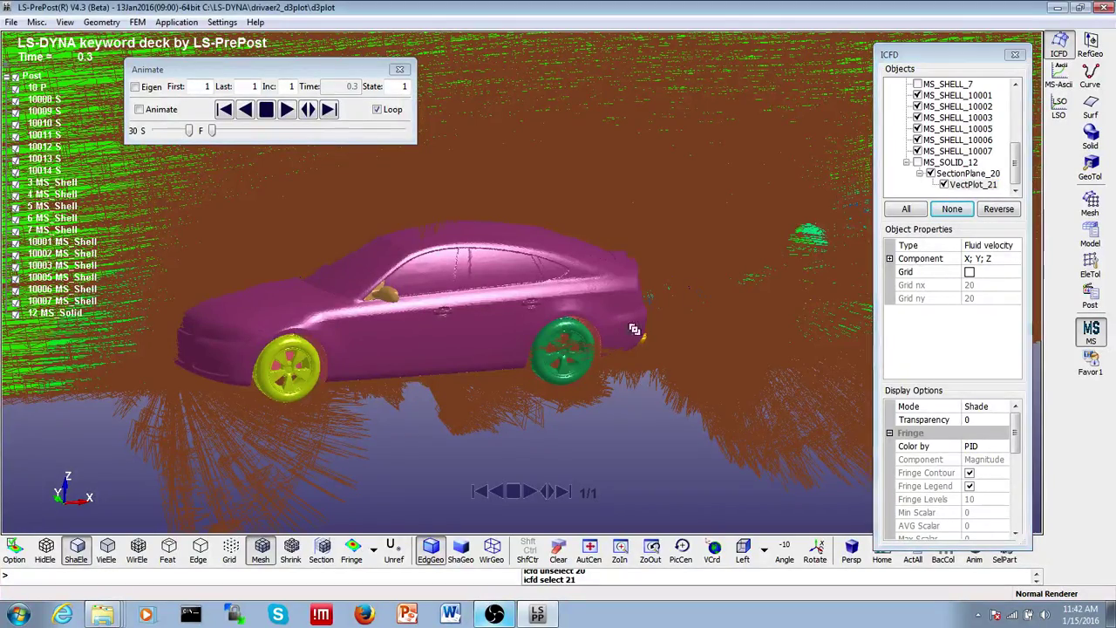
scroll(828, 292, down, 2)
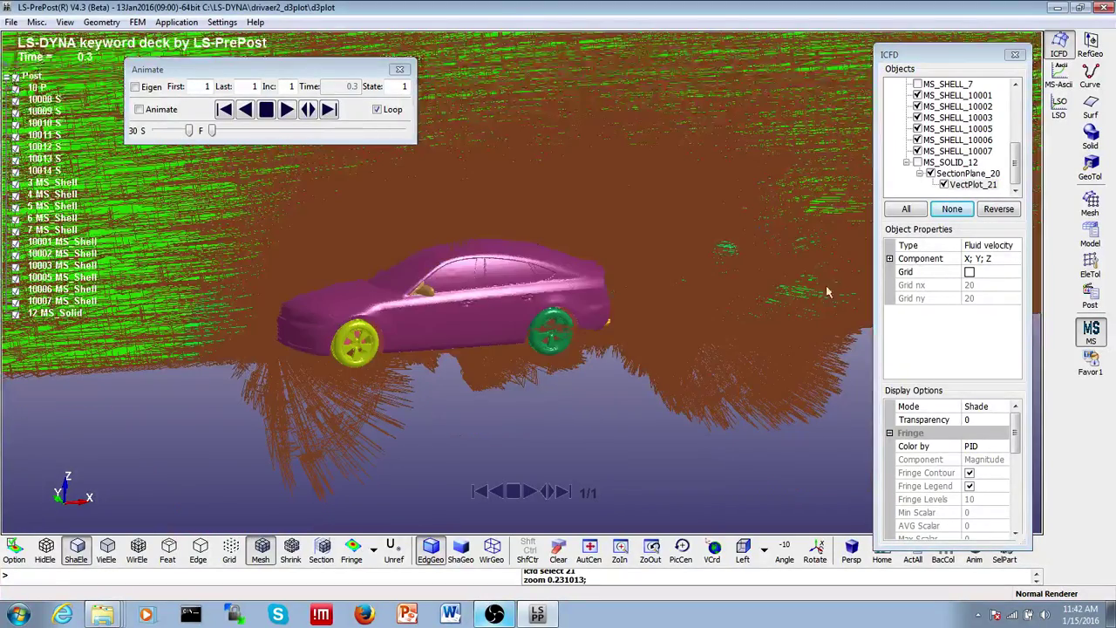
click(972, 184)
drag(1016, 427, 1017, 478)
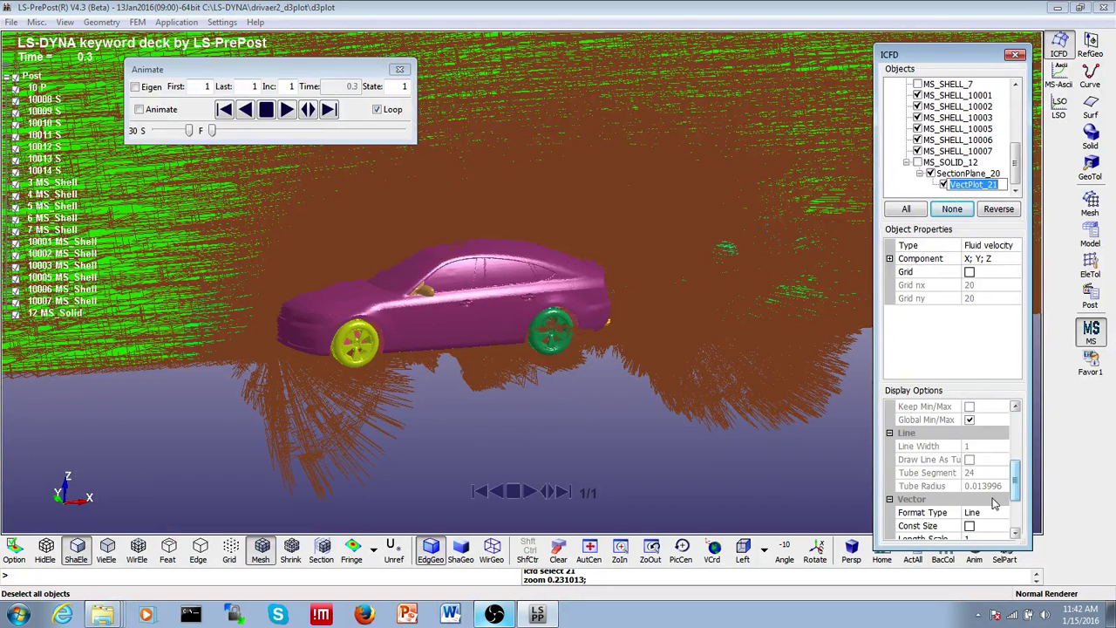
click(975, 174)
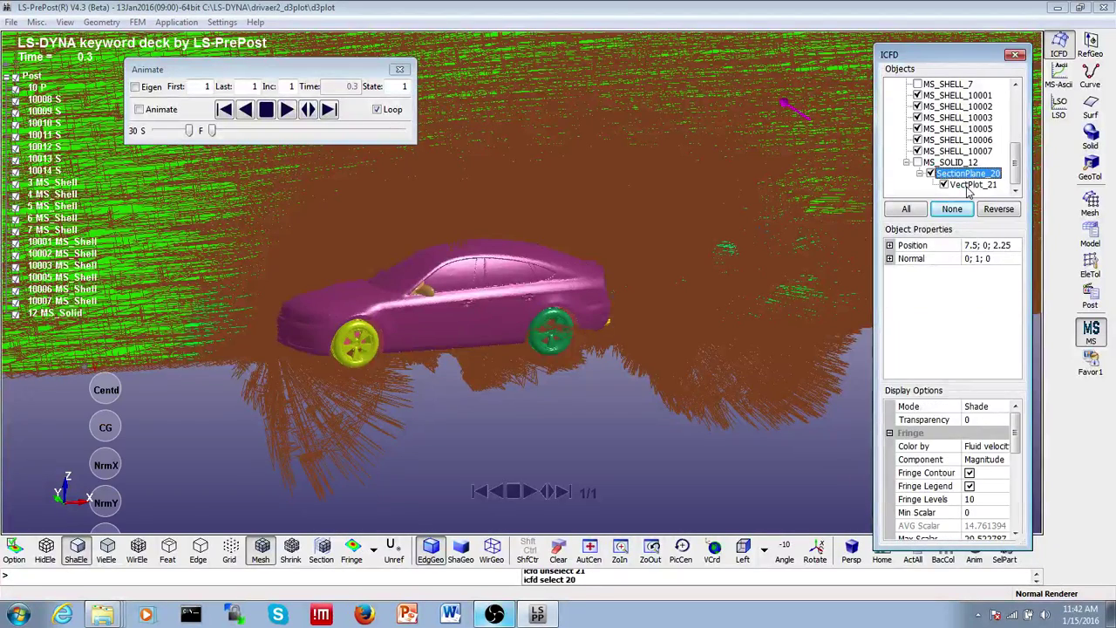
click(967, 185)
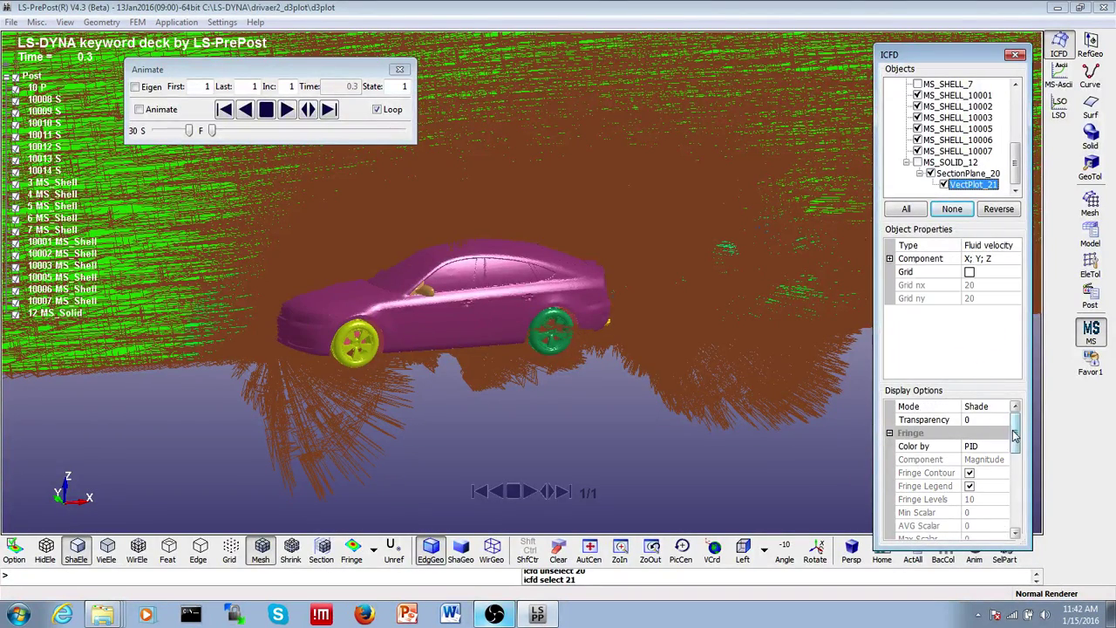
drag(1013, 432, 1011, 501)
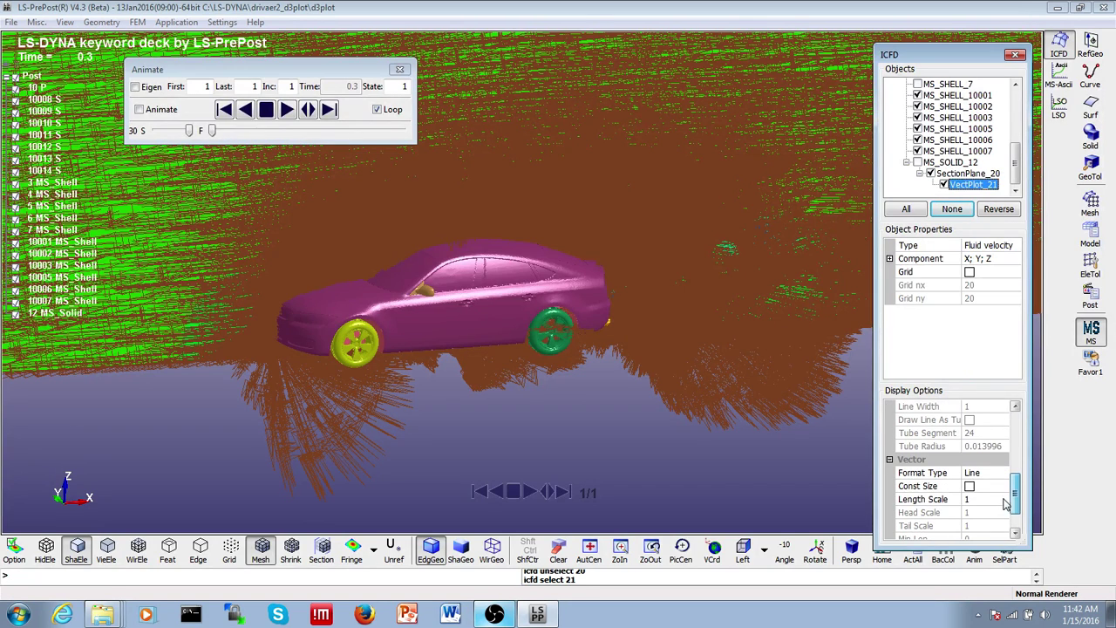
click(991, 498)
text(0.)
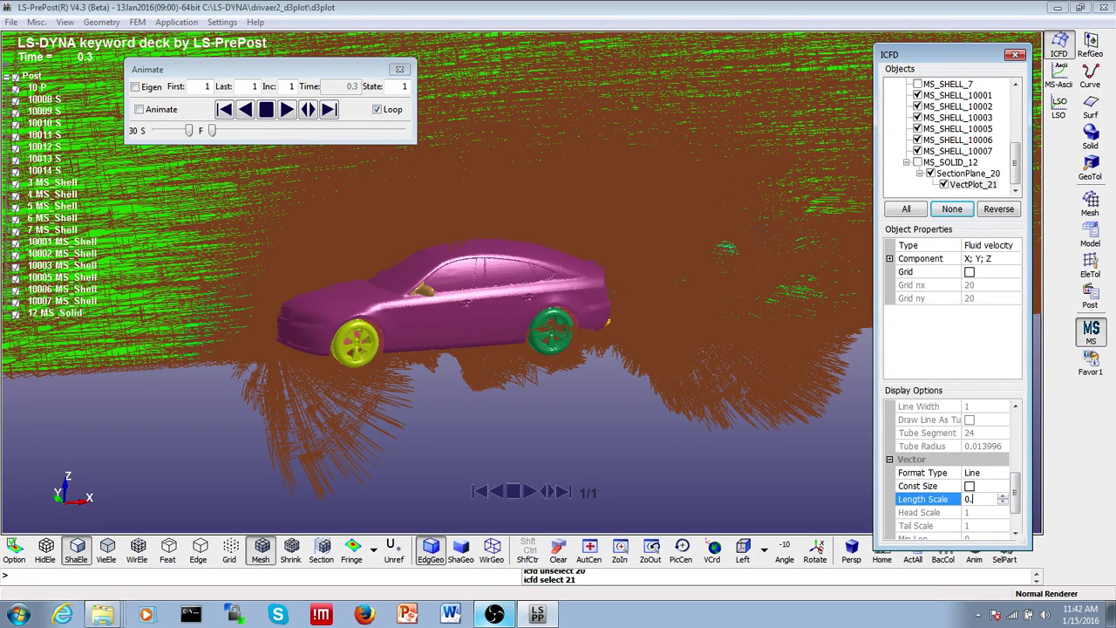
text(1)
key(Return)
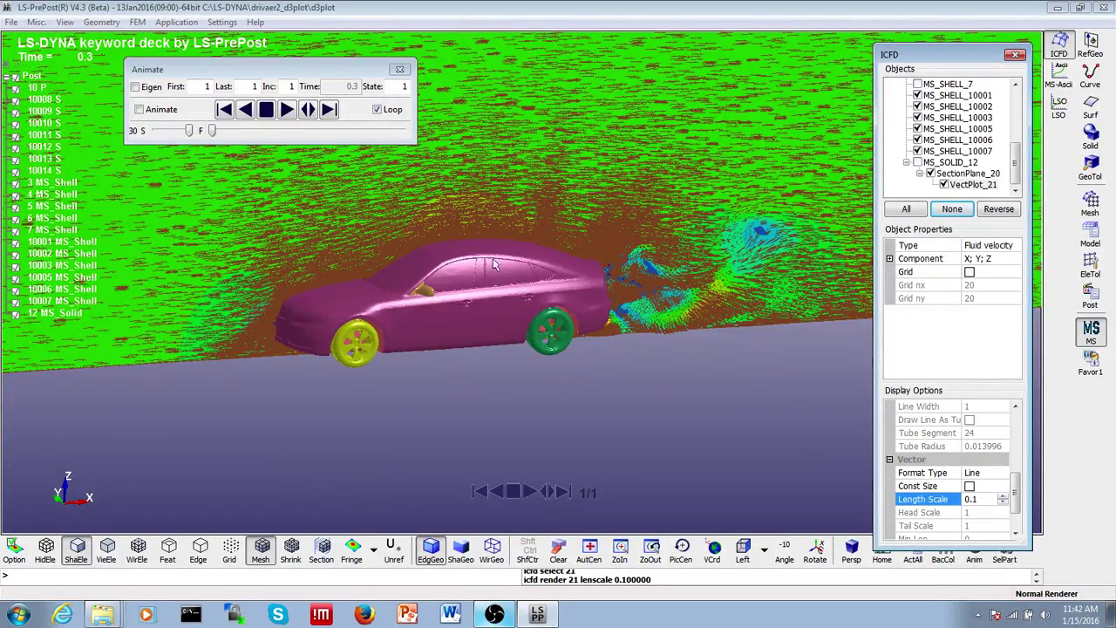
Enable the Grid option for the section plane's vector plot to distribute the velocity vectors on a regular grid.
scroll(668, 463, up, 2)
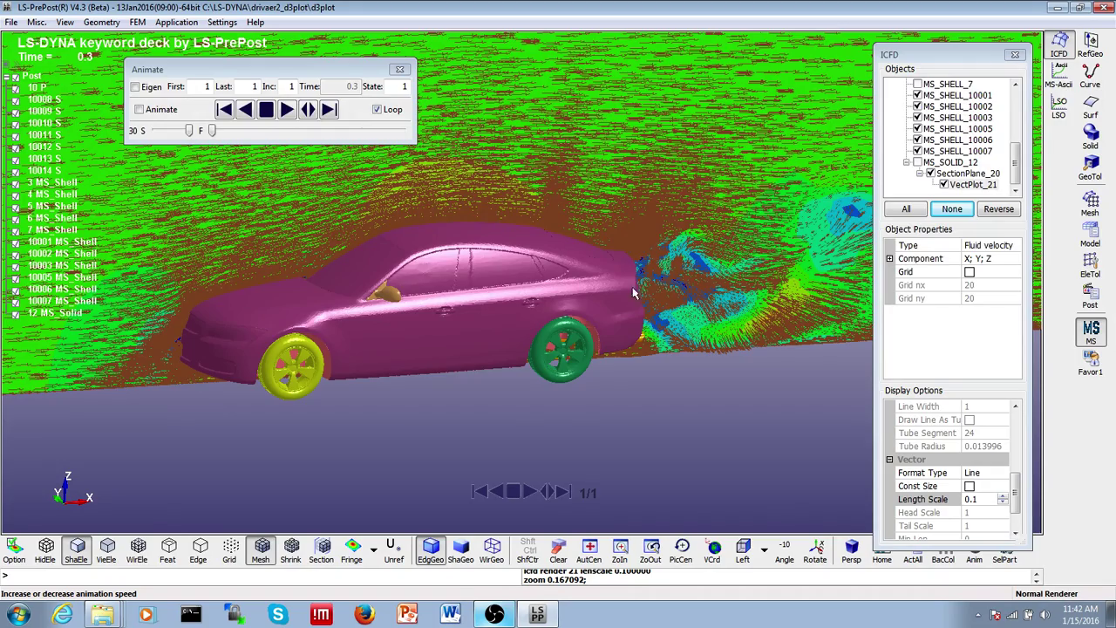
ctrl+right_drag(590, 302, 635, 393)
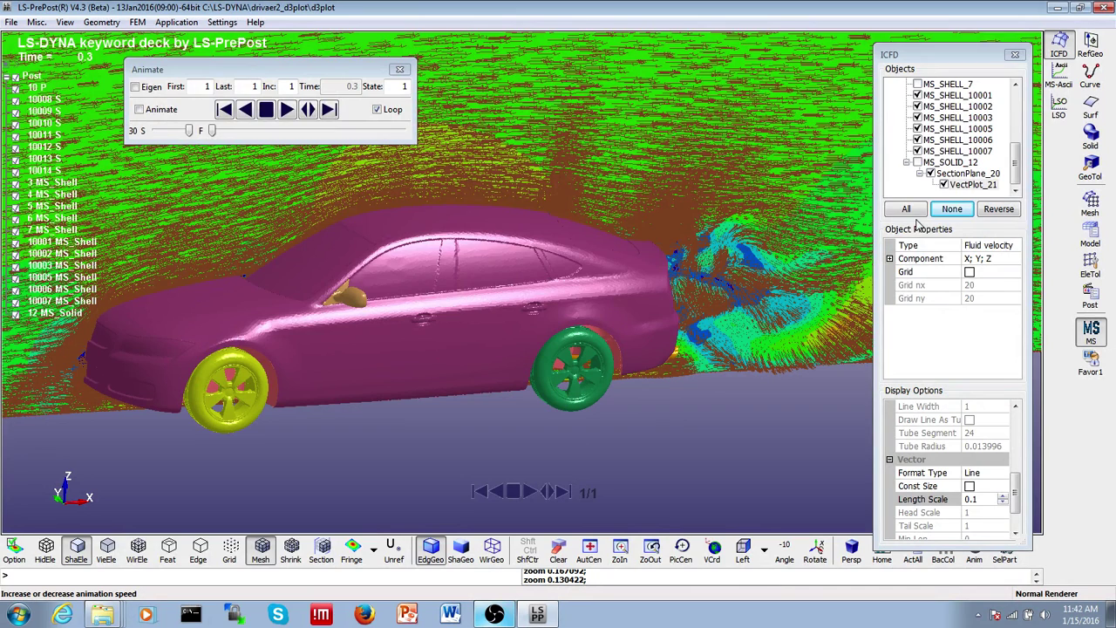
click(970, 273)
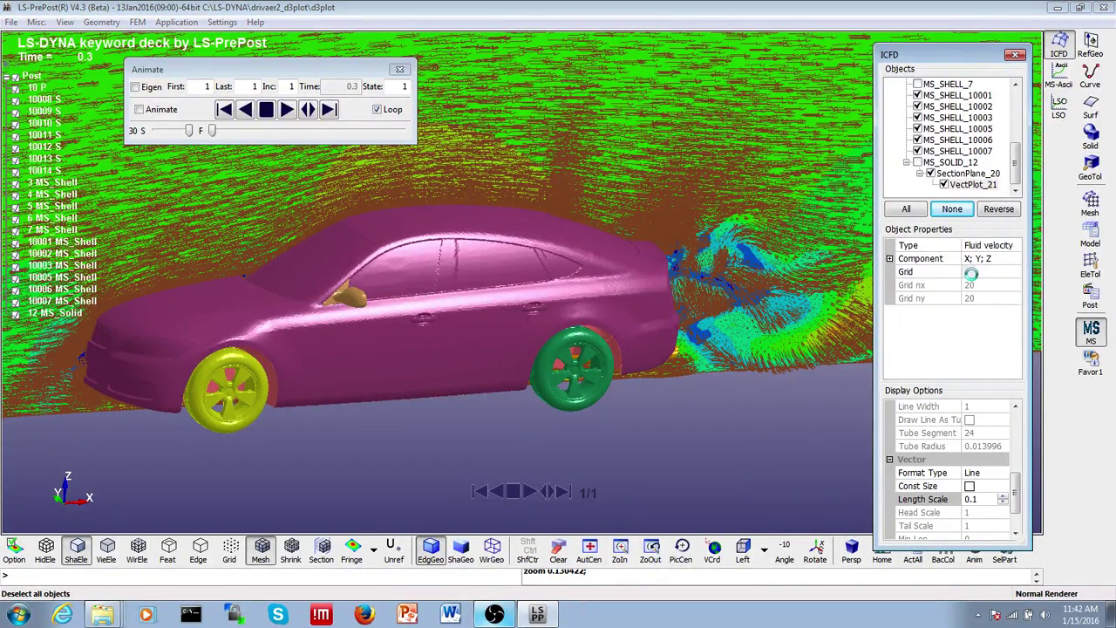
ctrl+right_drag(739, 326, 497, 150)
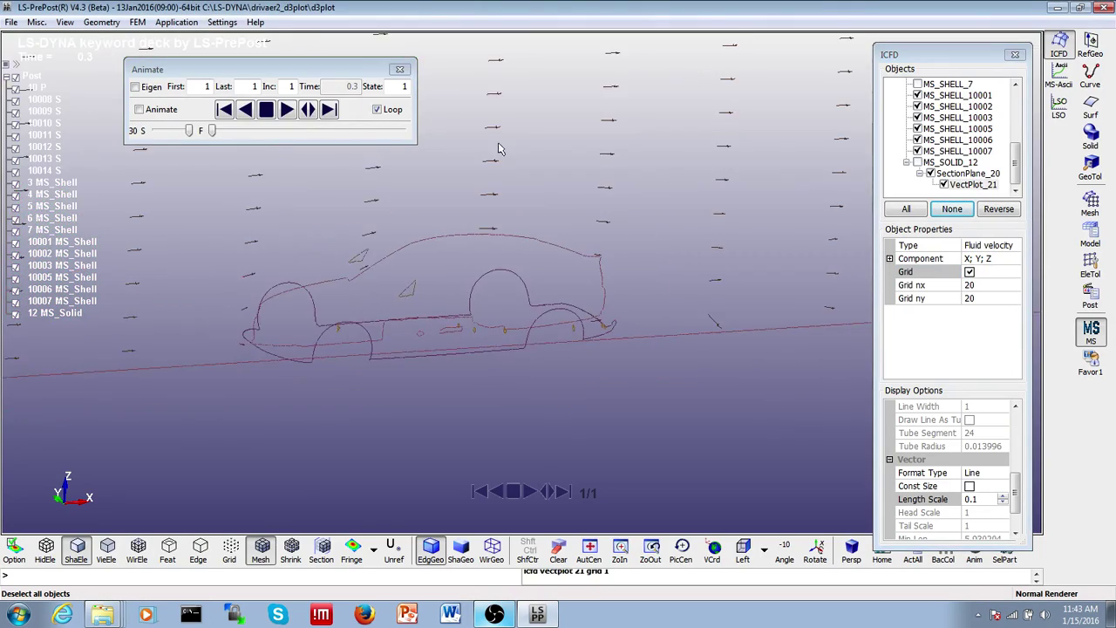
ctrl+right_drag(659, 305, 378, 52)
mouse_move(601, 146)
ctrl+right_down()
mouse_move(697, 394)
mouse_move(732, 388)
ctrl+right_up()
Set the vector plot's Grid nx value to 80.
click(977, 286)
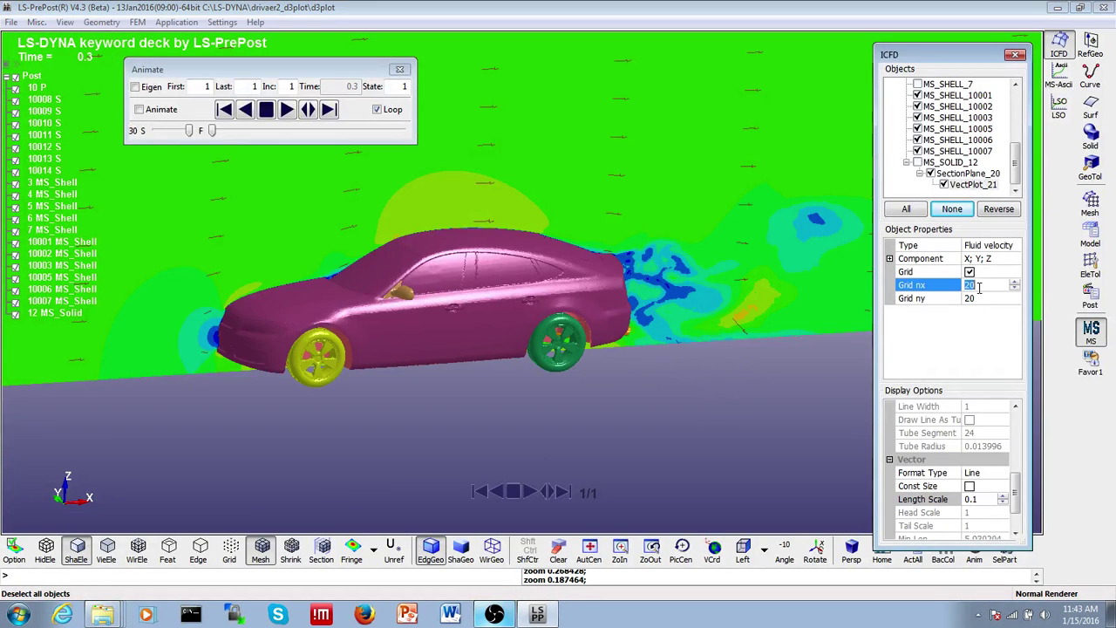
text(80)
key(Return)
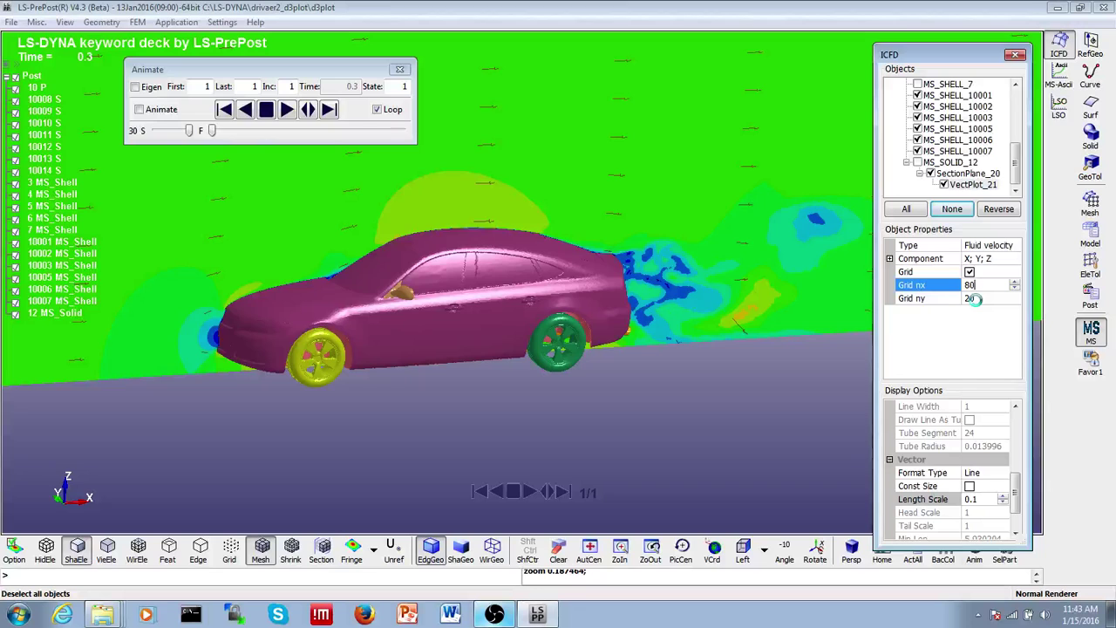
Set the vector plot's Grid ny value to 80.
click(975, 298)
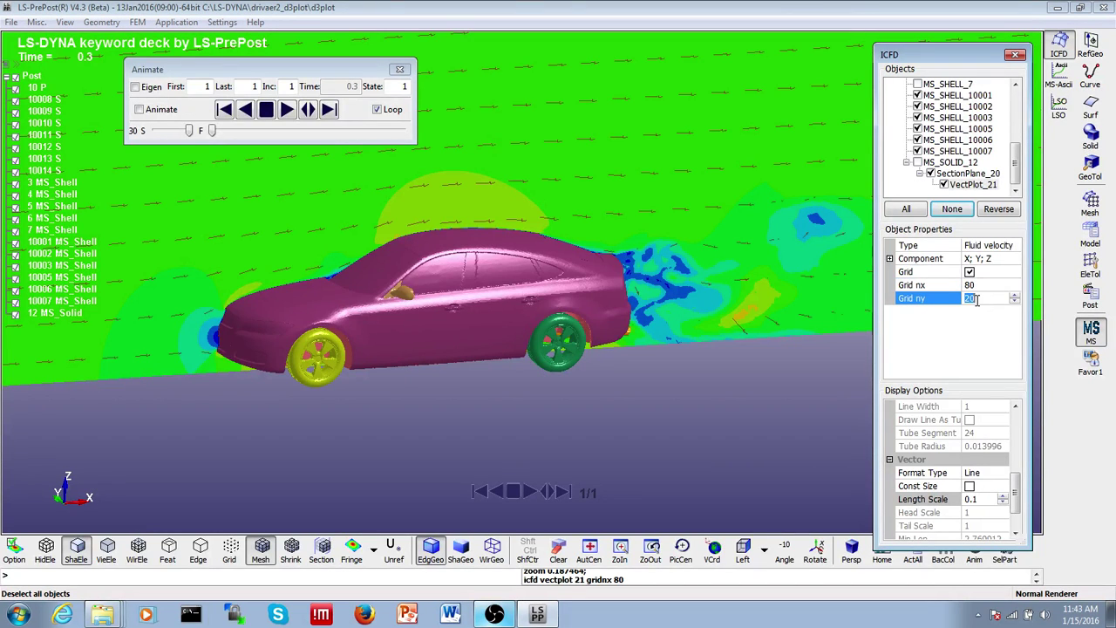
key(Return)
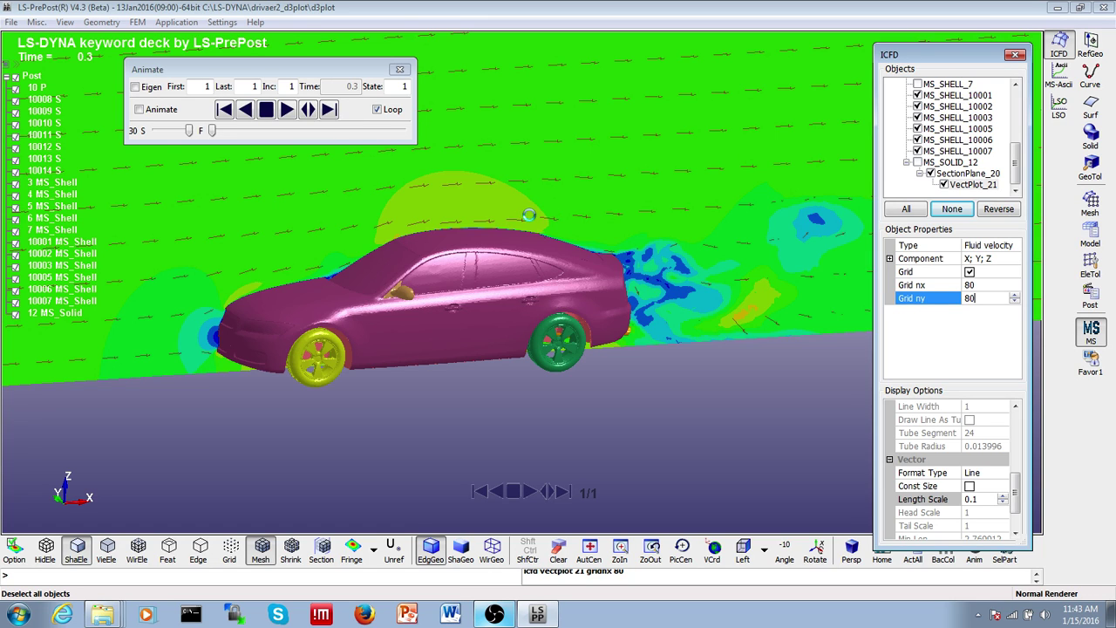
key(Return)
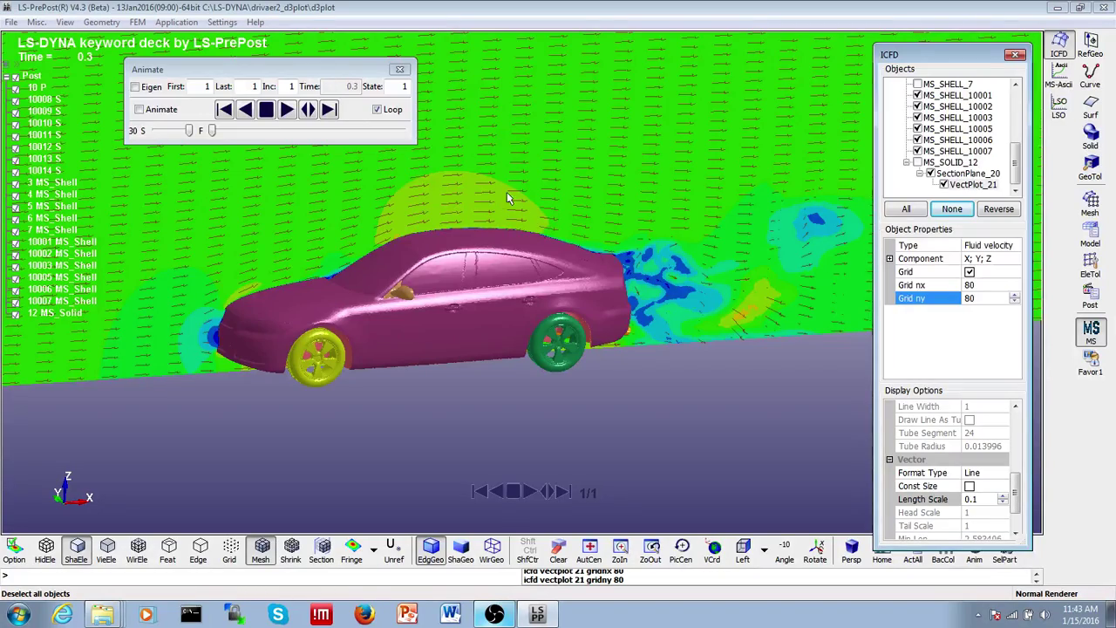
Examine the gridded velocity vectors around the car in the left view, both without and with the section plane's contours.
ctrl+right_drag(487, 203, 521, 295)
ctrl+middle_drag(476, 253, 588, 359)
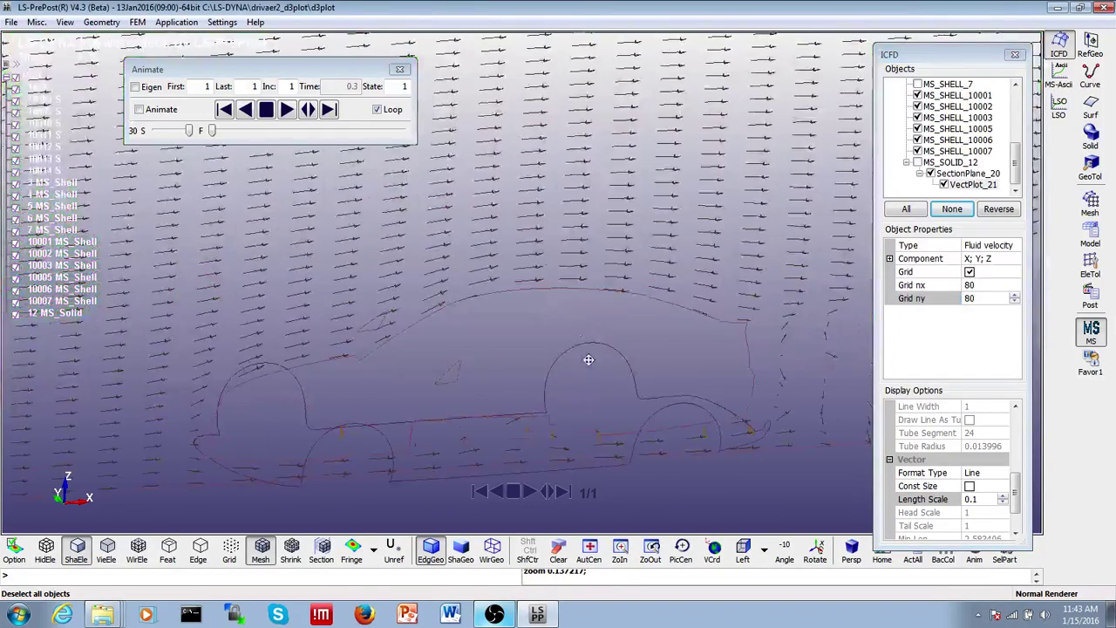
click(764, 552)
click(743, 552)
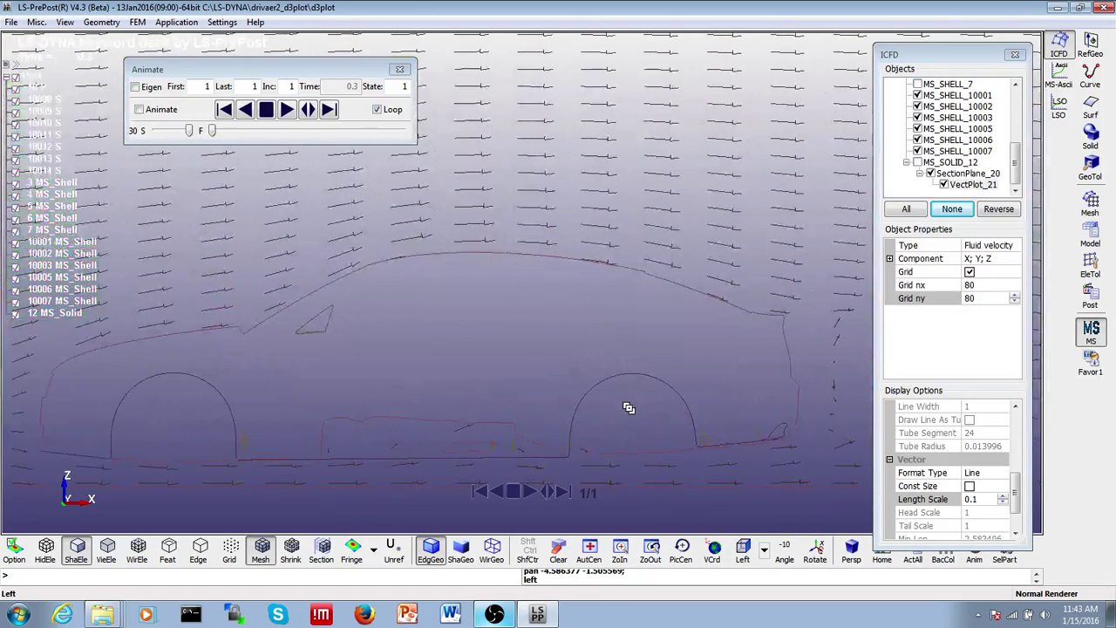
ctrl+right_drag(628, 408, 622, 374)
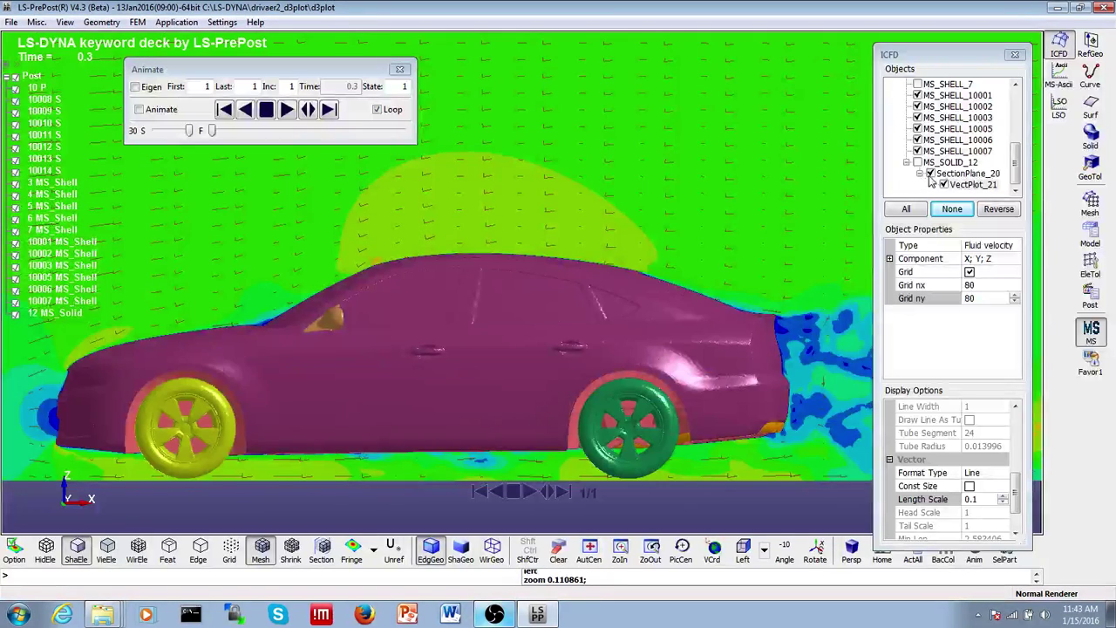
click(931, 173)
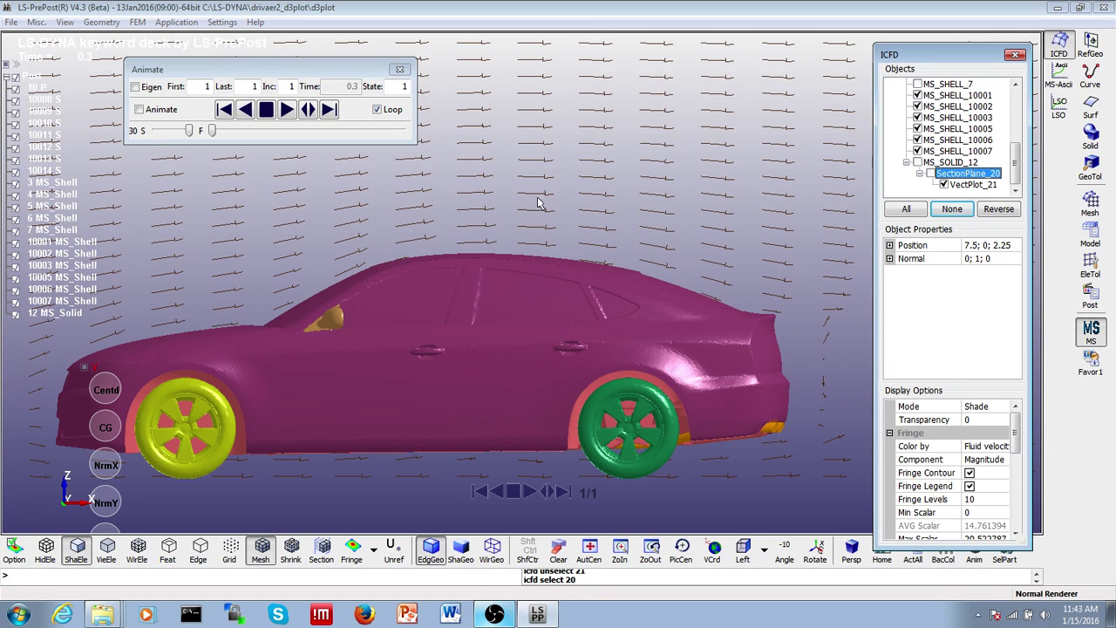
click(930, 174)
Color the section plane's vector plot by fluid pressure, with the ICFD dialog moved clear of the fringe legend.
drag(959, 59, 837, 64)
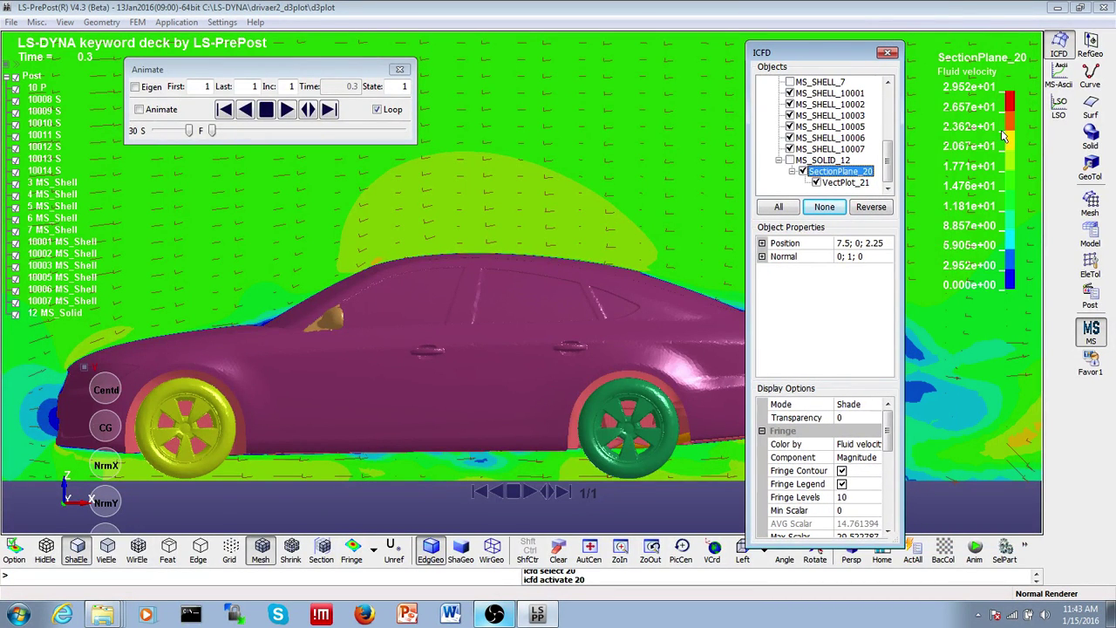
click(860, 185)
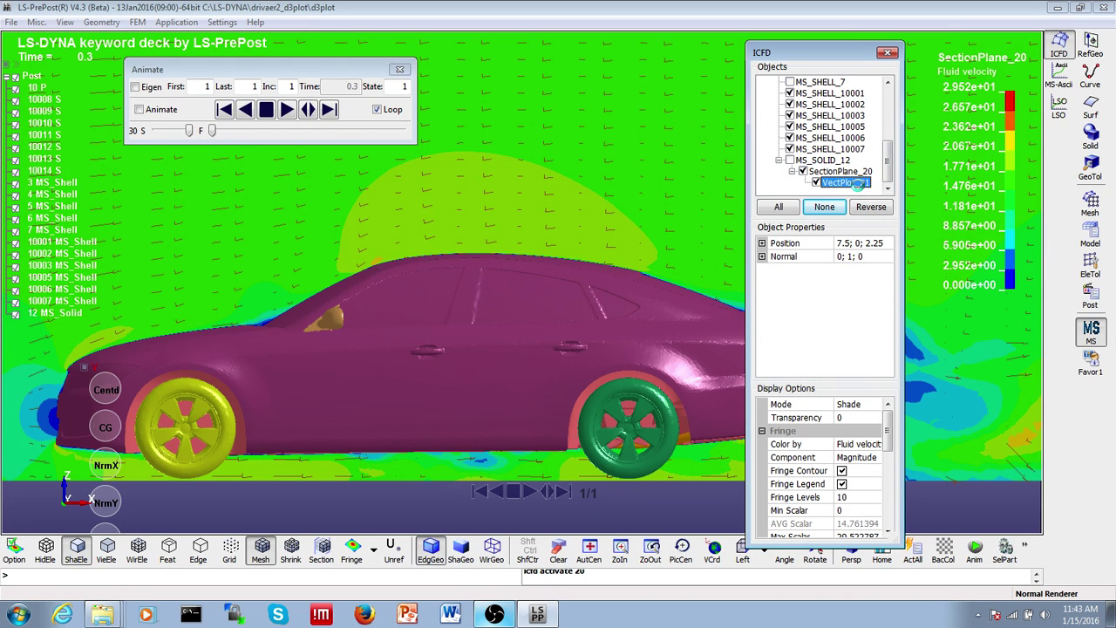
click(847, 444)
click(874, 445)
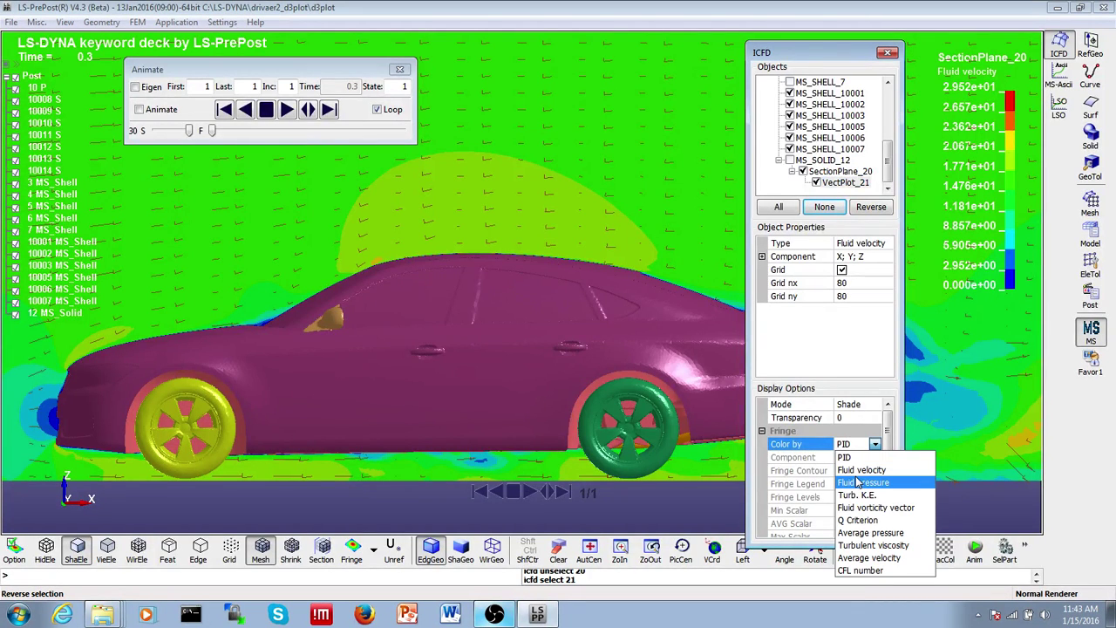
click(857, 482)
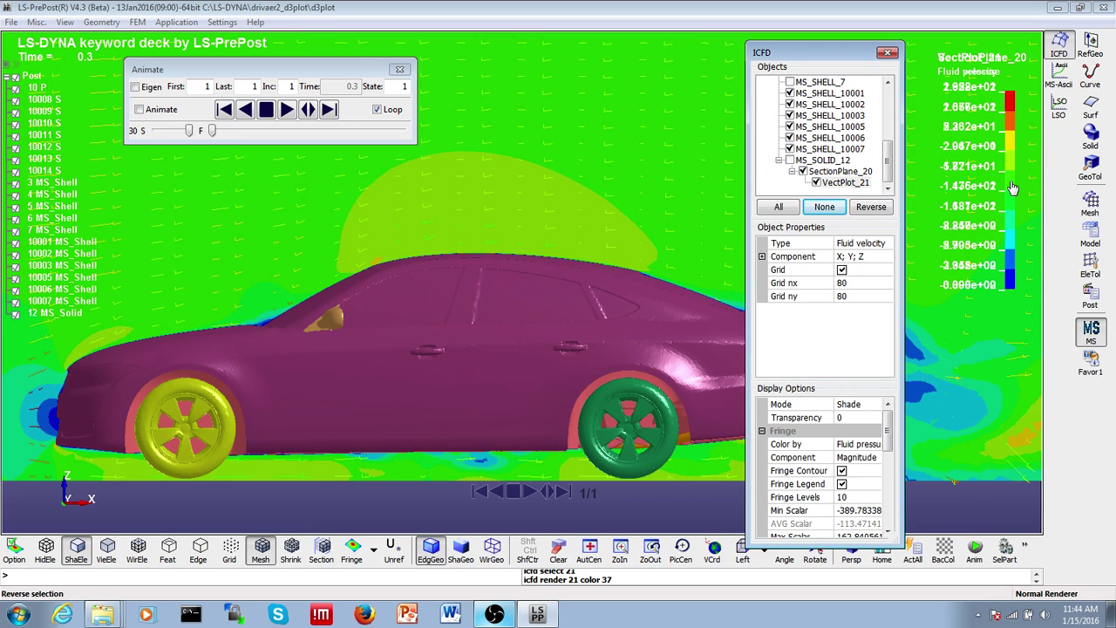
Move the section plane's fluid velocity legend away from the vector plot's fluid pressure legend so the two no longer overlap.
drag(1006, 195, 989, 424)
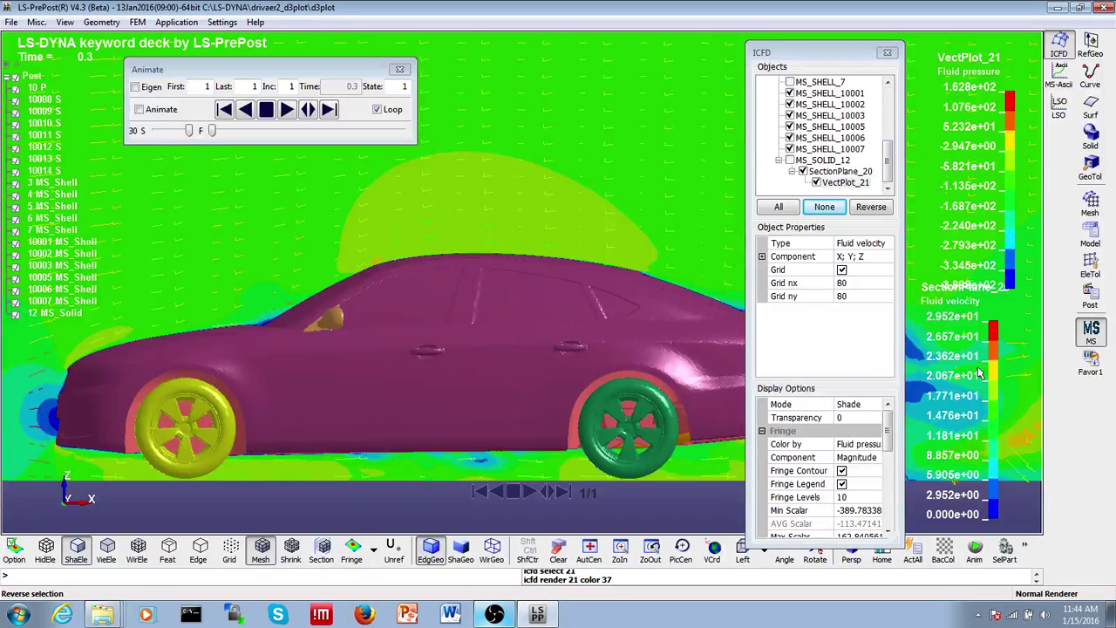
drag(991, 360, 986, 376)
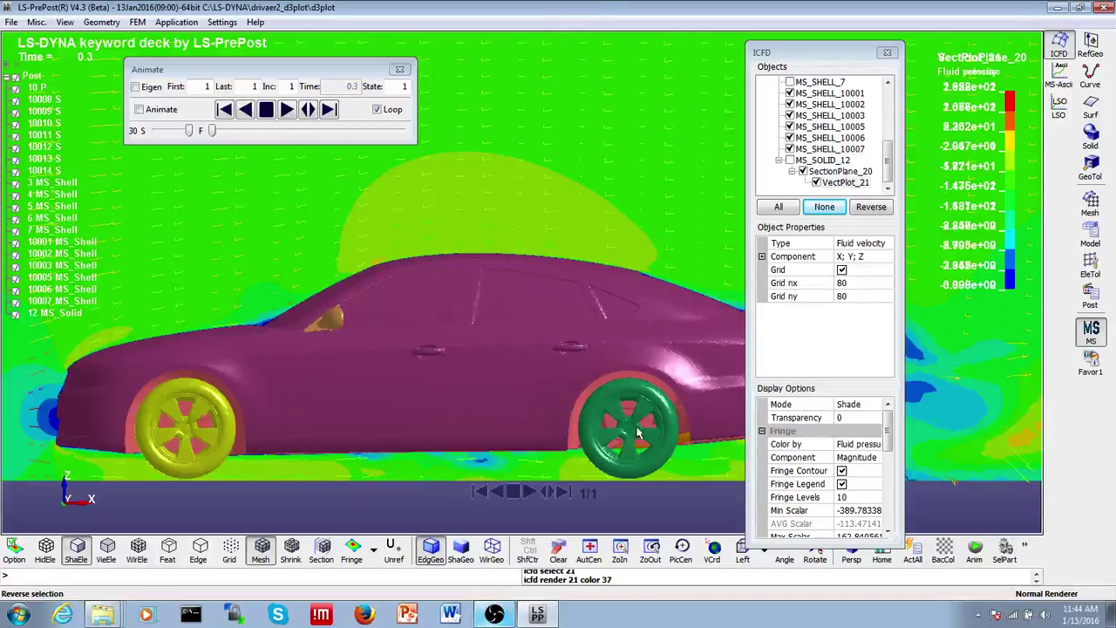
scroll(617, 384, down, 2)
scroll(593, 318, down, 1)
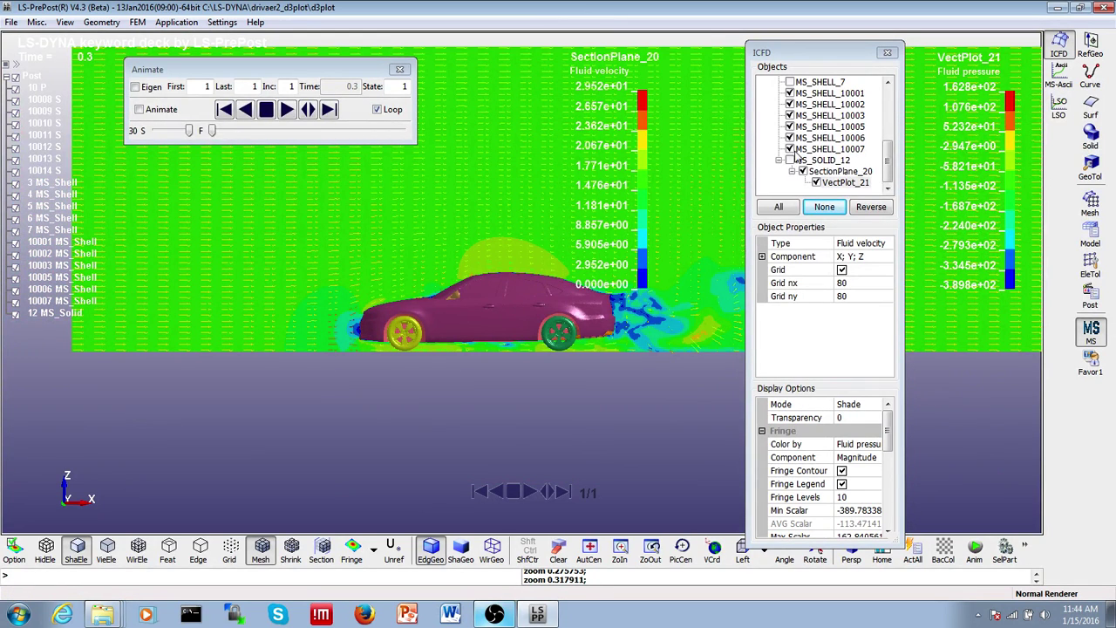
Hide SectionPlane_20 and inspect the pressure-colored vectors close to the car body.
click(802, 171)
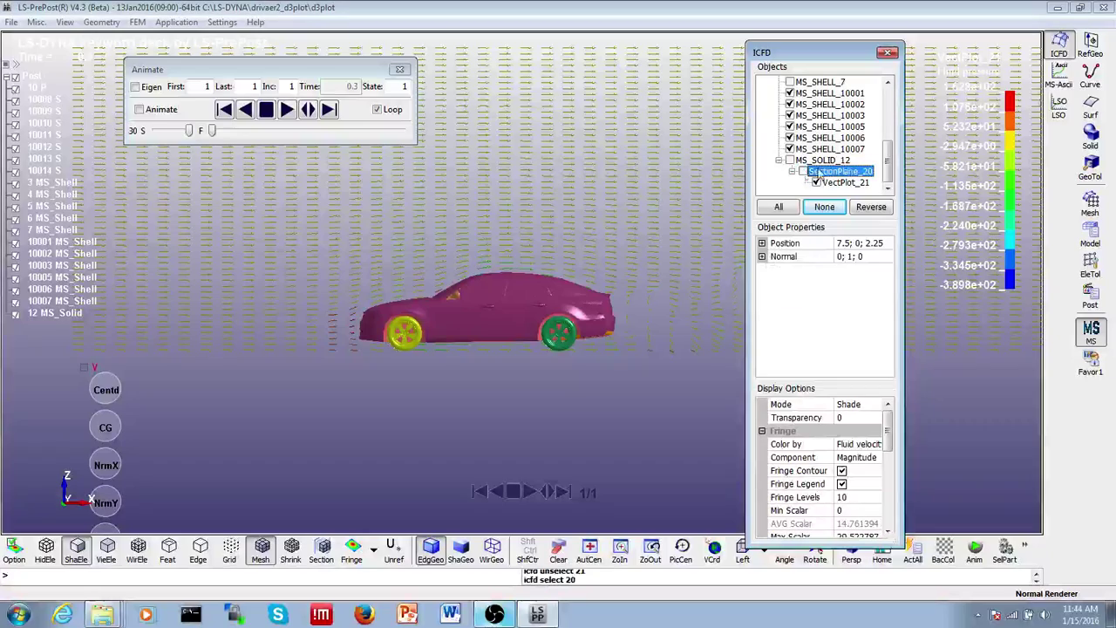
mouse_move(645, 407)
ctrl+right_down()
mouse_move(548, 267)
mouse_move(745, 562)
ctrl+right_up()
ctrl+right_drag(504, 240, 647, 490)
ctrl+middle_drag(369, 374, 305, 374)
ctrl+right_drag(449, 392, 465, 358)
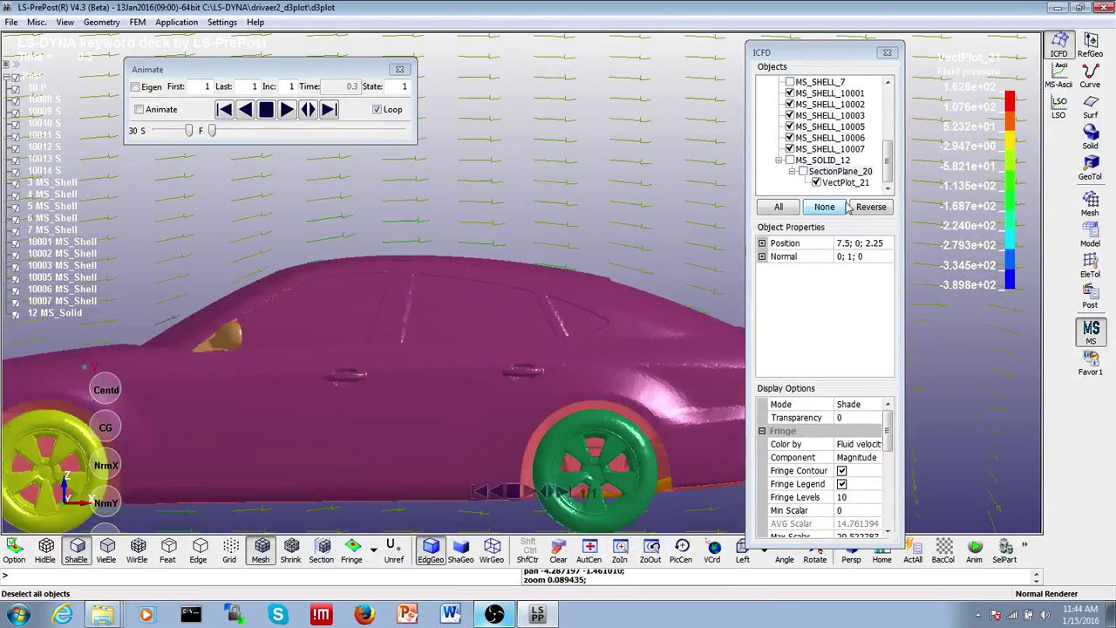
Set the vector plot's Format Type to Shade.
click(844, 182)
drag(885, 427, 886, 489)
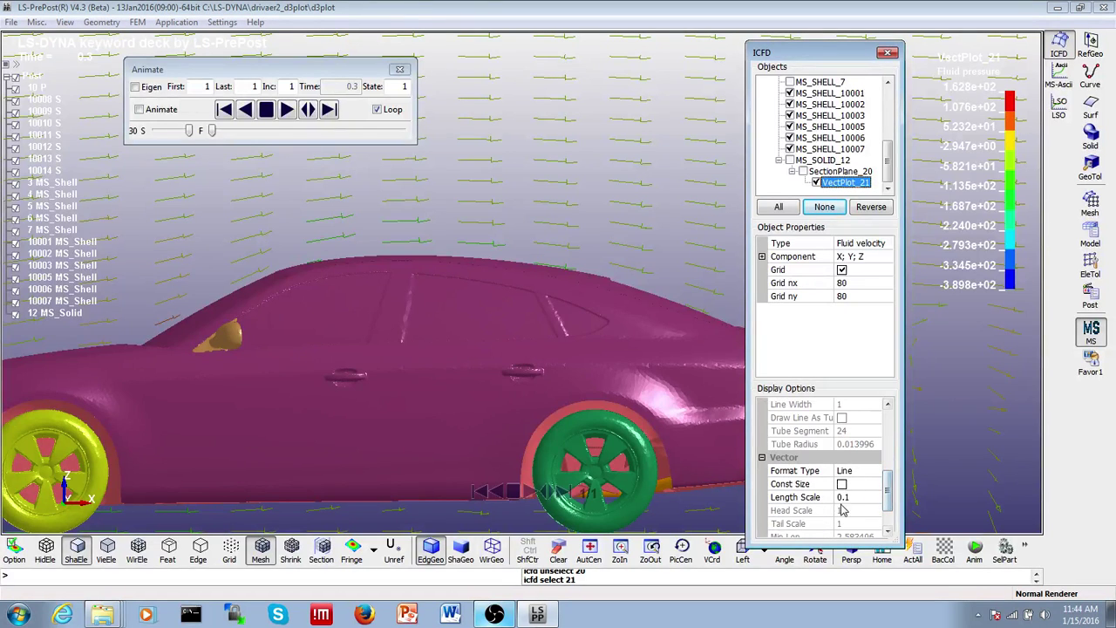
click(844, 471)
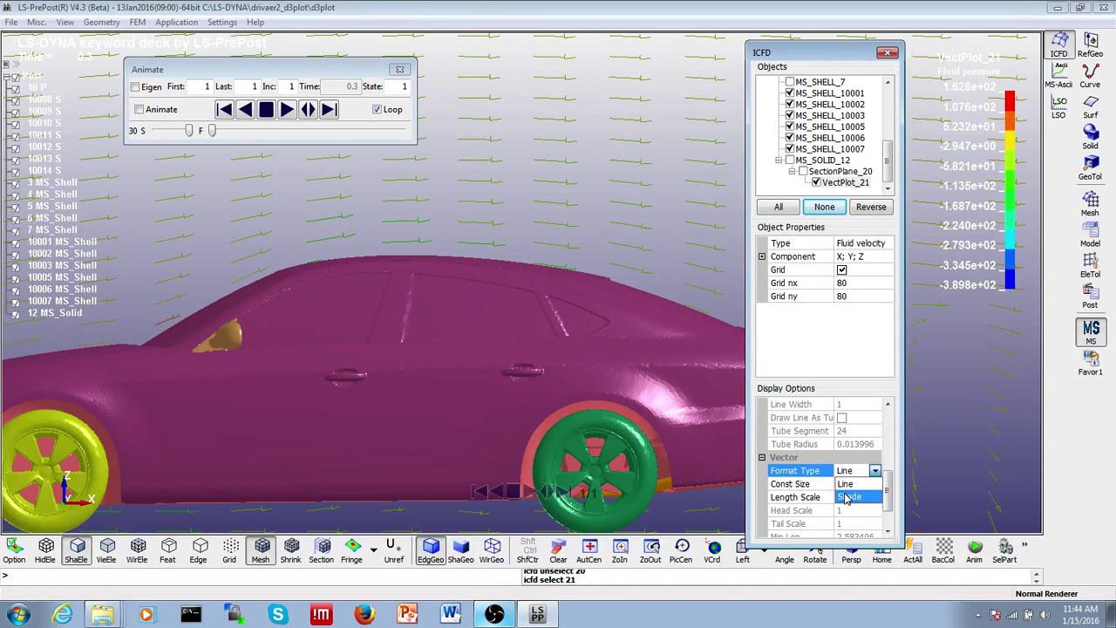
click(844, 497)
mouse_move(573, 218)
ctrl+right_down()
mouse_move(655, 353)
mouse_move(573, 242)
ctrl+right_up()
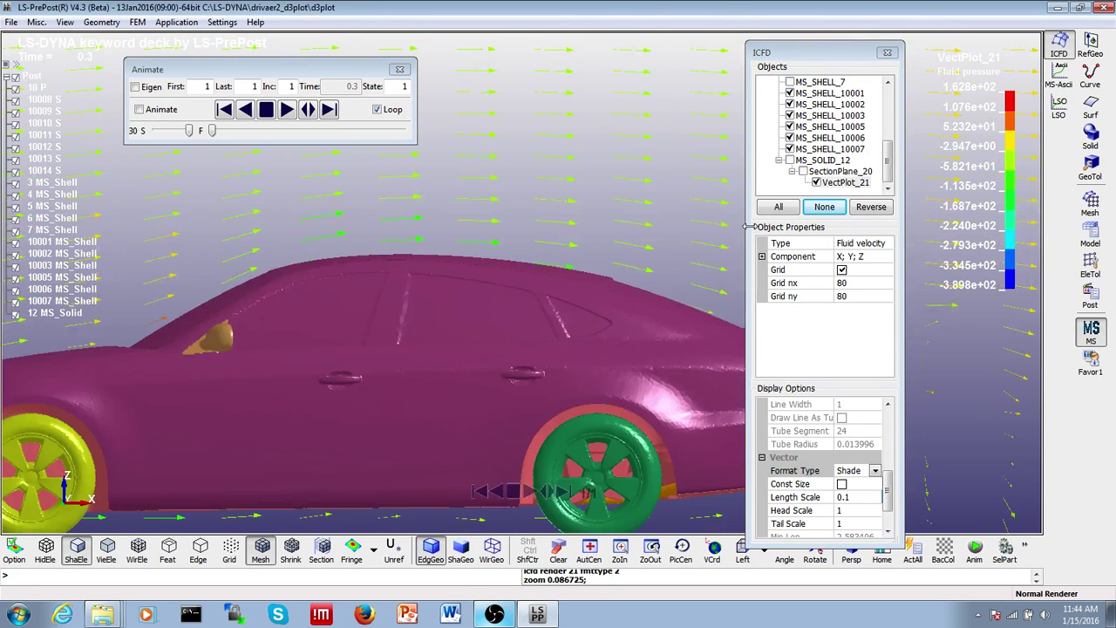
Hide the vector plot and show the SectionPlane_20 velocity contours again.
click(817, 183)
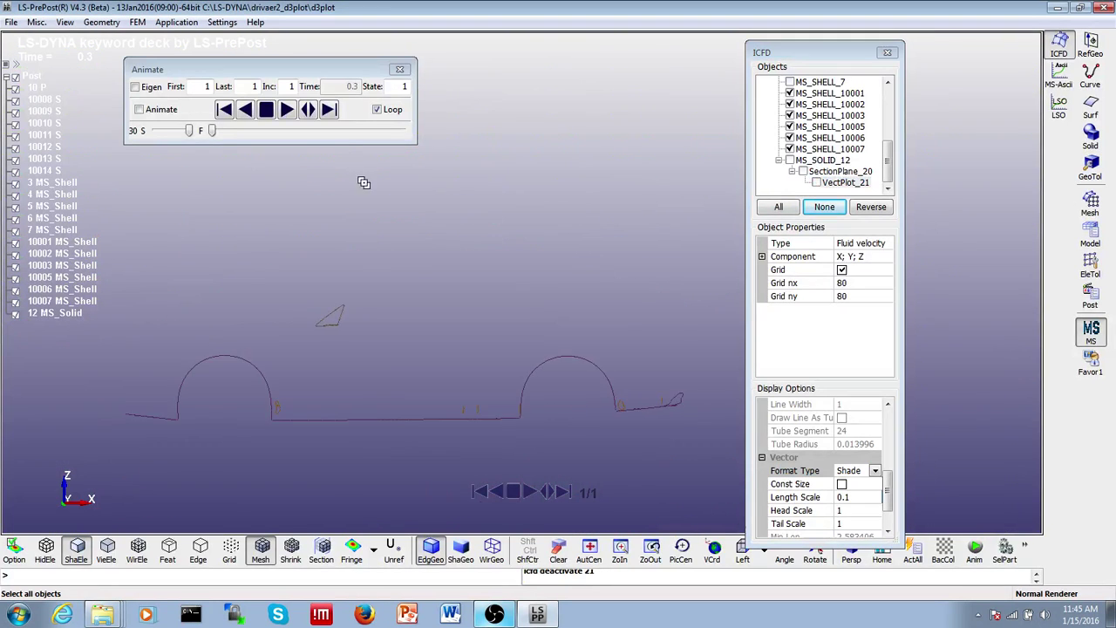
click(803, 172)
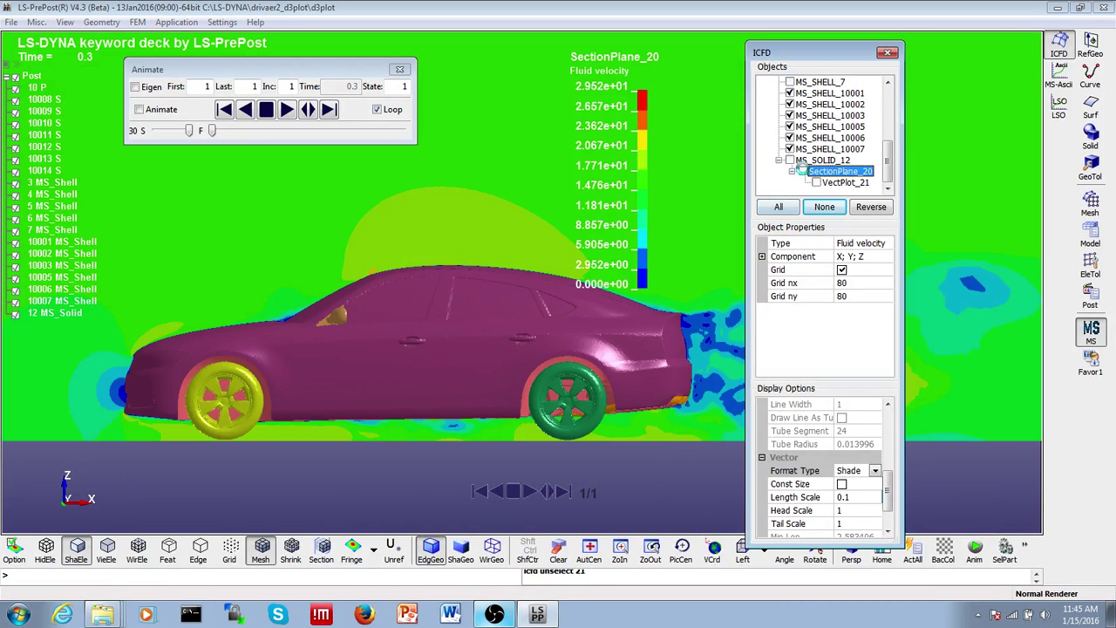
Create a second section plane through the fluid volume MS_SOLID_12 with its normal along Z.
ctrl+right_drag(573, 389, 387, 242)
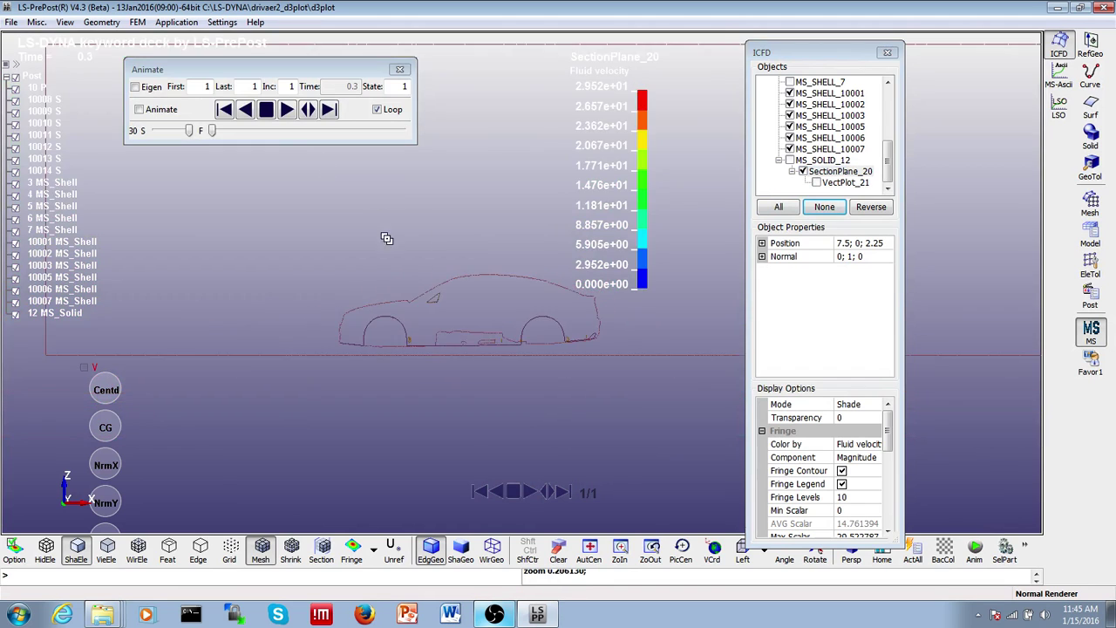
ctrl+drag(386, 242, 494, 299)
click(820, 160)
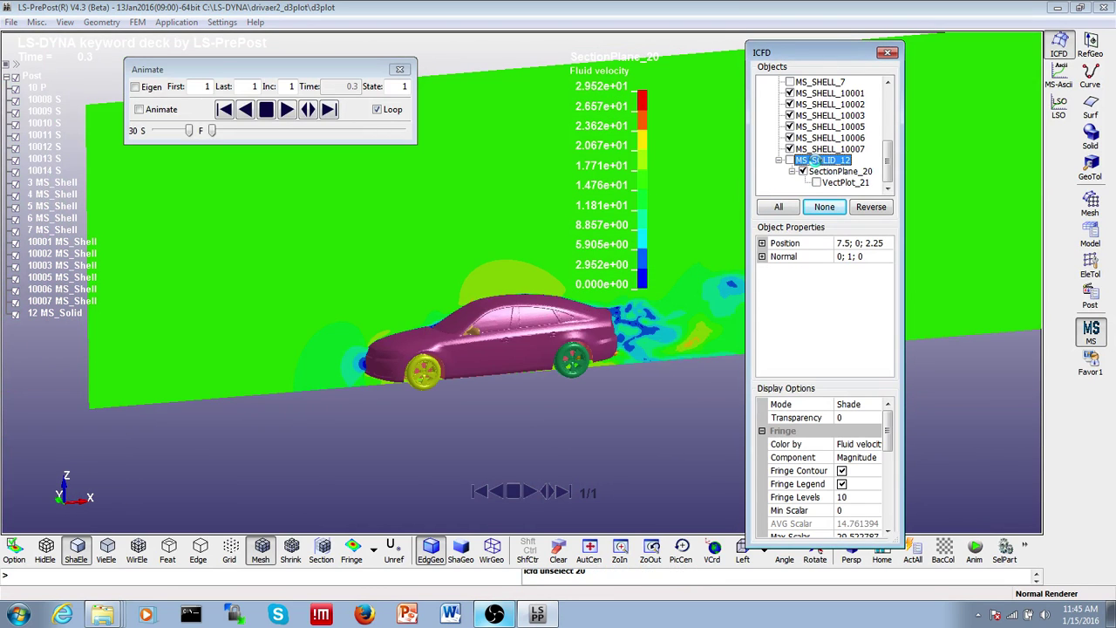
right_click(818, 165)
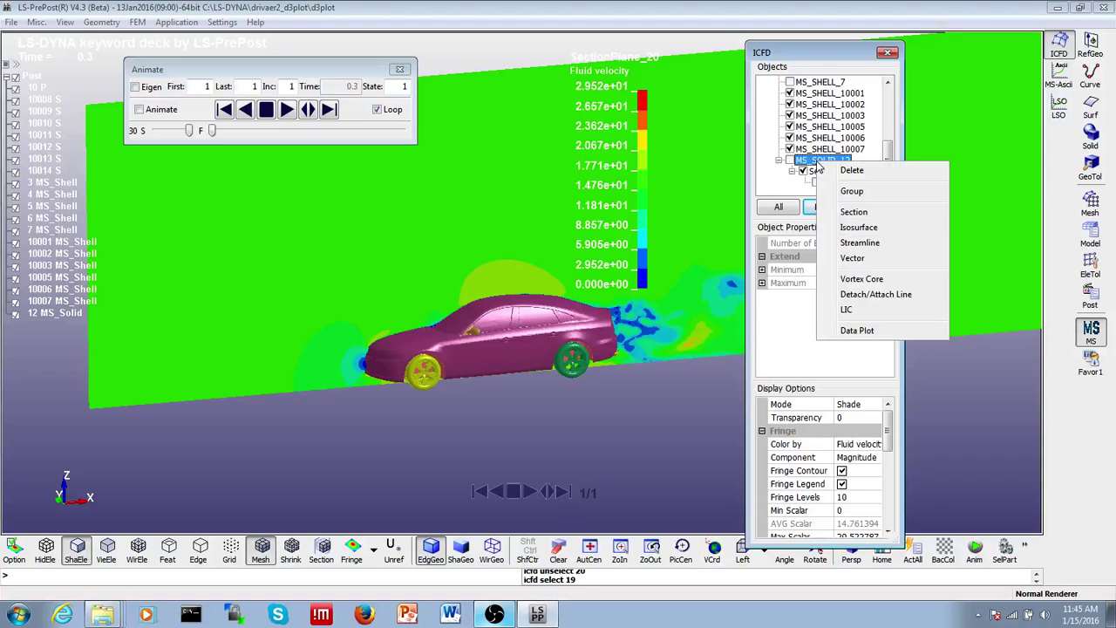
click(851, 213)
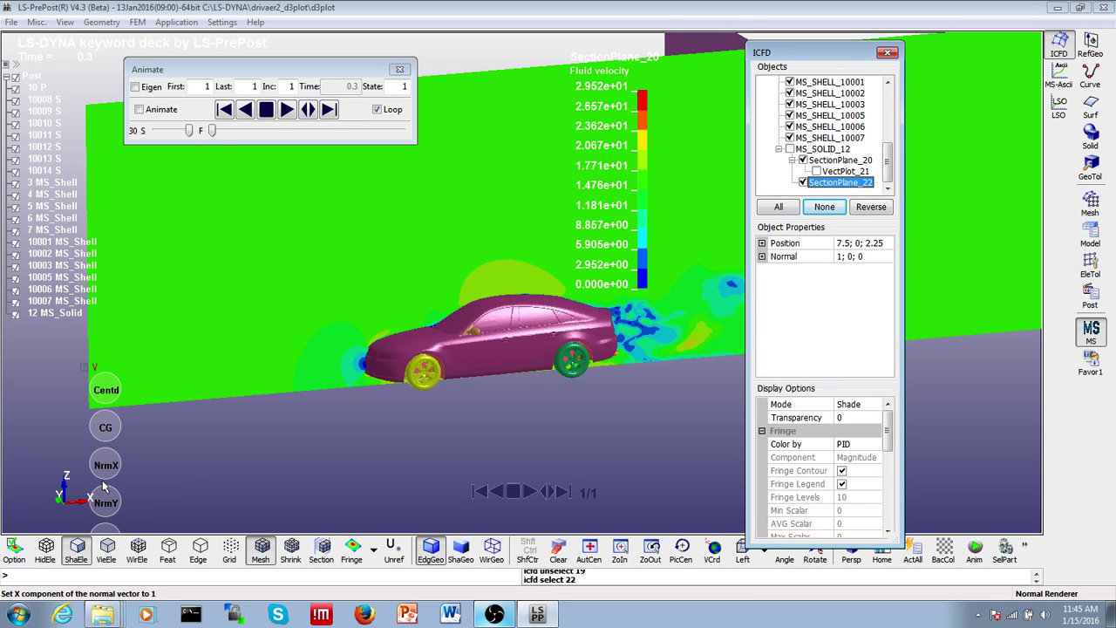
click(103, 532)
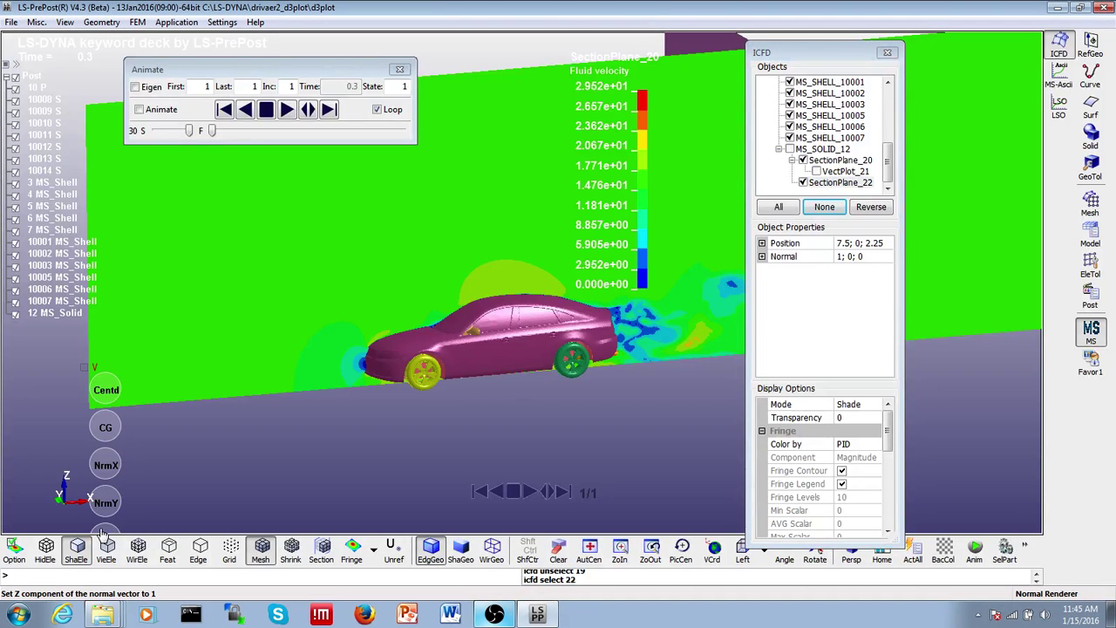
click(102, 533)
Lower the new horizontal section plane to a Z position of about 0.54 so it cuts through the car.
scroll(586, 410, down, 3)
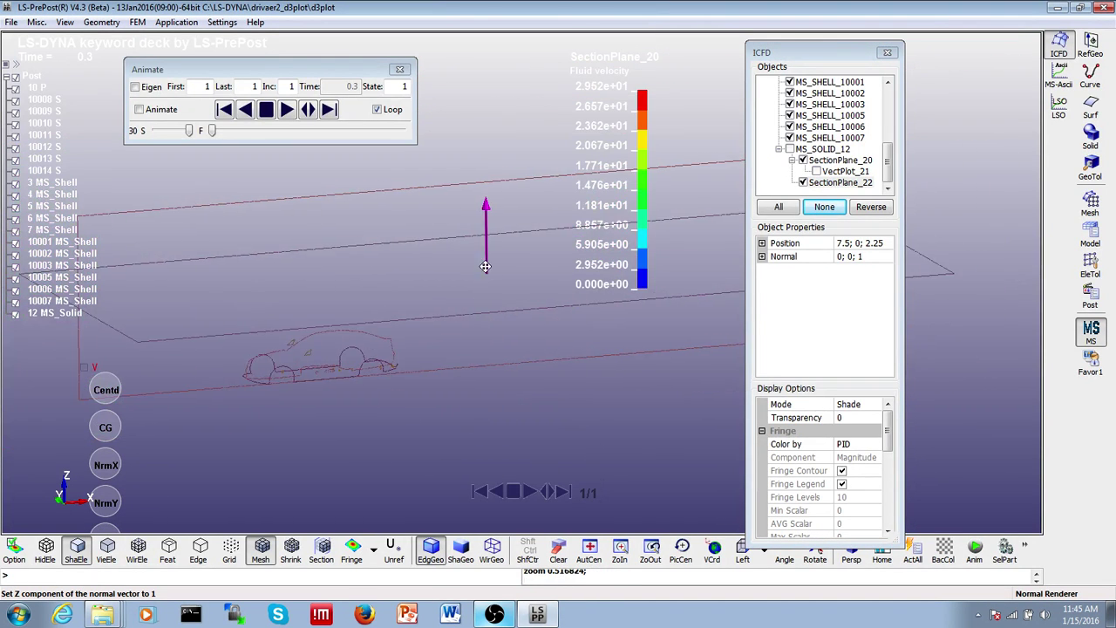
ctrl+middle_drag(485, 267, 485, 267)
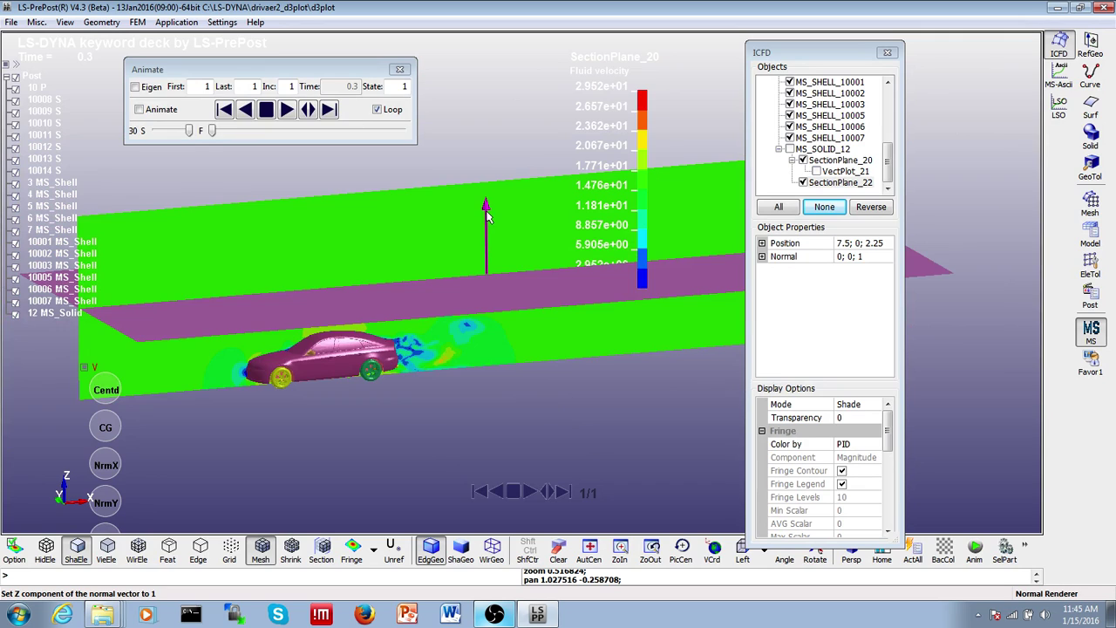
click(829, 186)
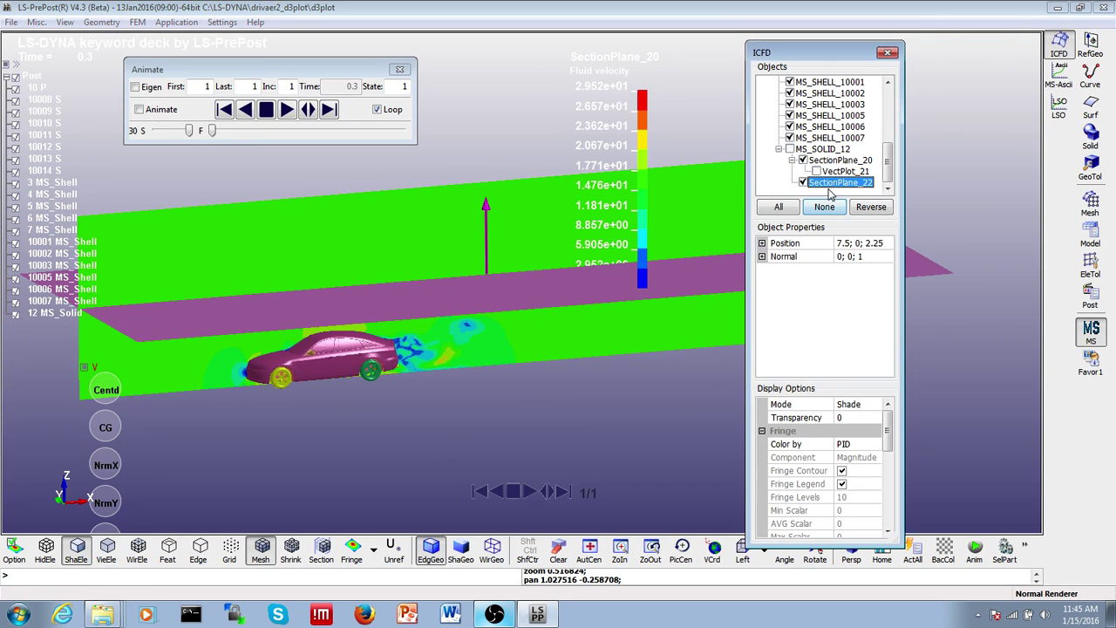
click(486, 210)
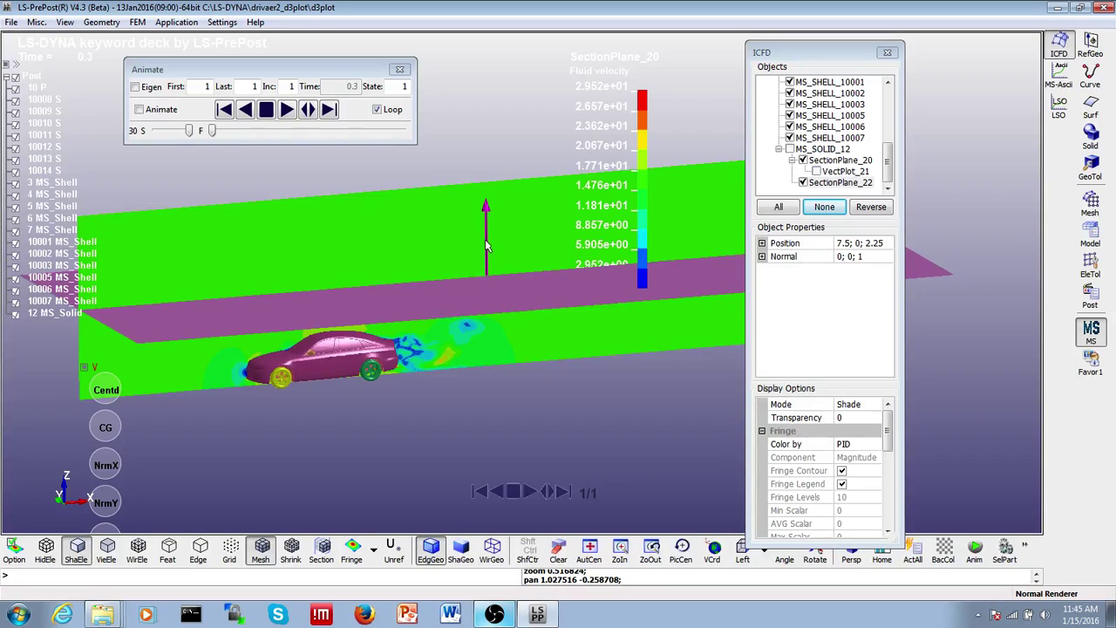
drag(484, 216, 488, 256)
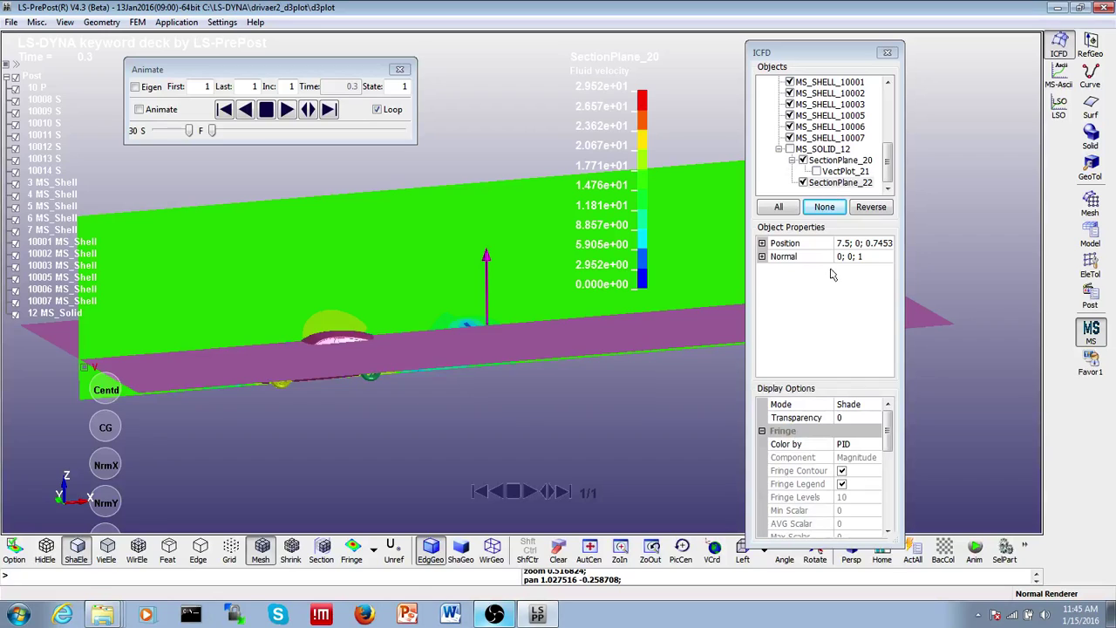
Color the horizontal section plane by fluid velocity and inspect both section planes around the car from an oblique angle.
click(838, 182)
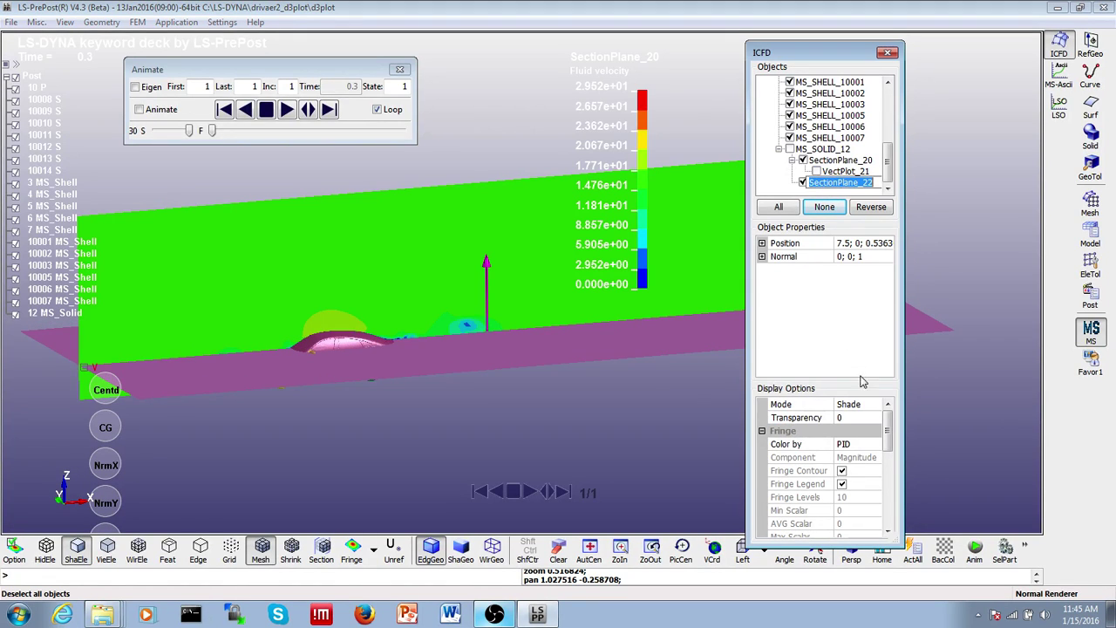
click(859, 445)
click(860, 446)
click(859, 471)
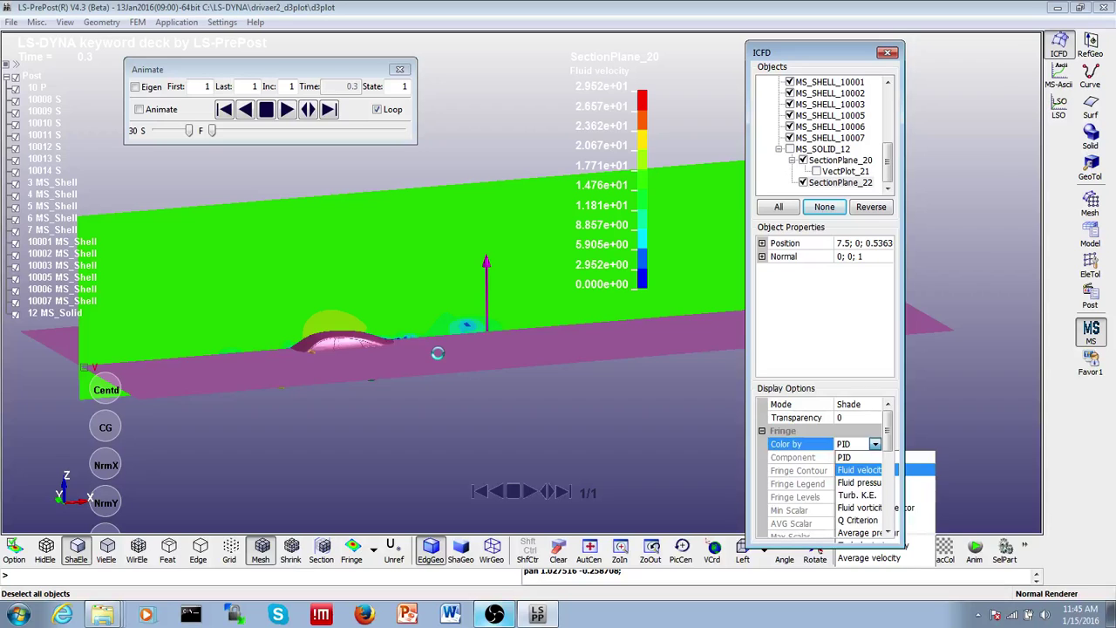
shift+drag(436, 353, 489, 239)
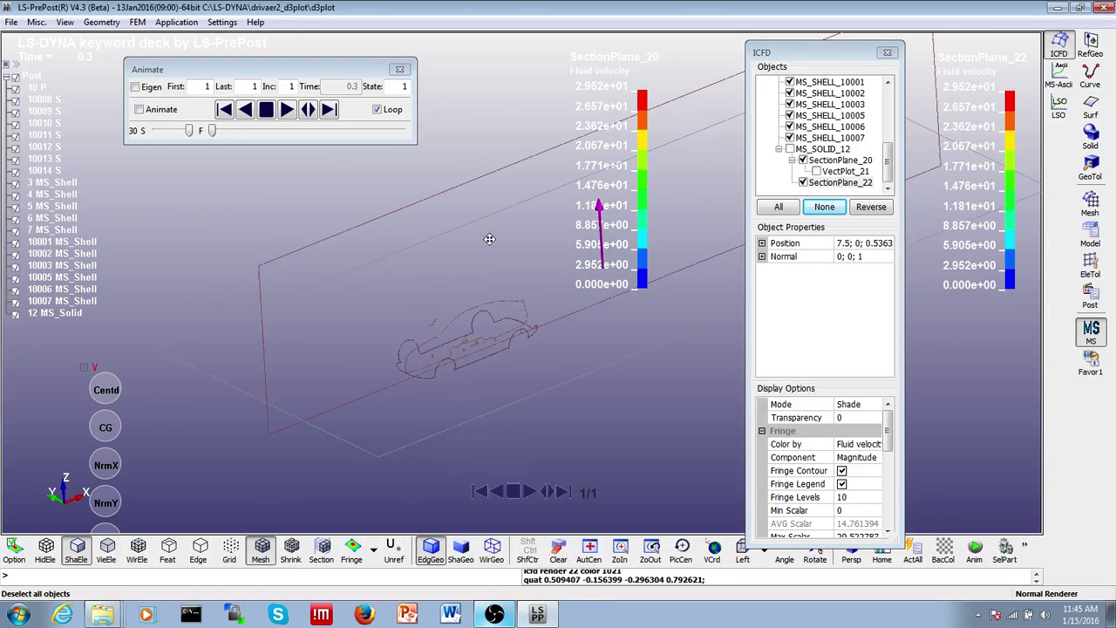
shift+middle_drag(489, 239, 484, 231)
shift+right_drag(435, 213, 584, 527)
shift+middle_drag(577, 391, 517, 370)
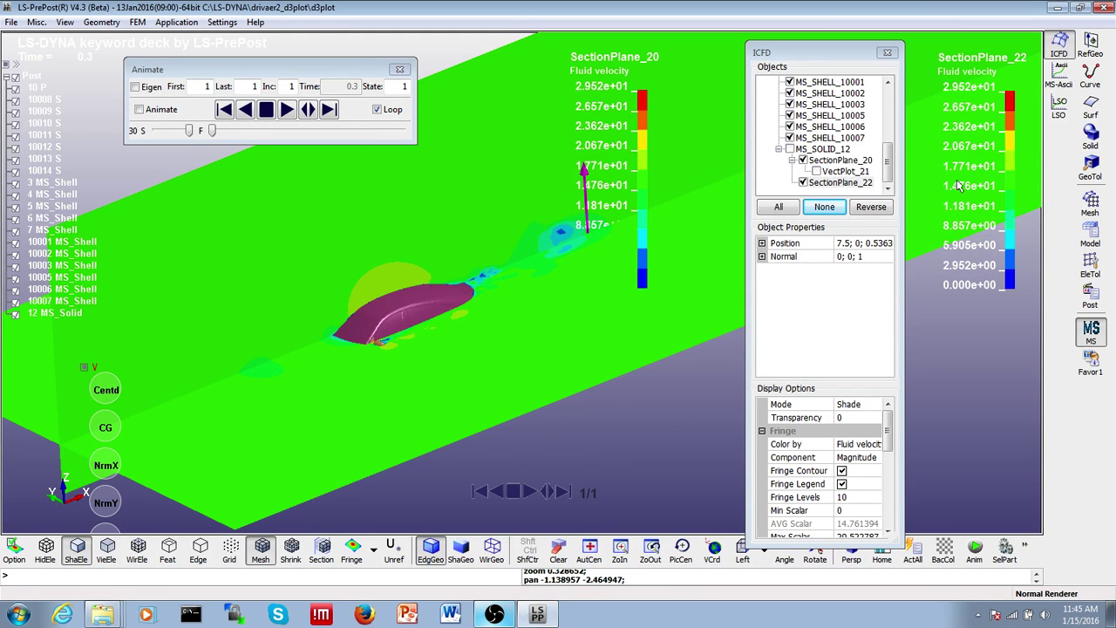
Hide both fluid velocity section planes so only the car surfaces are displayed.
mouse_move(518, 397)
shift+mouse_down()
mouse_move(589, 440)
mouse_move(434, 441)
mouse_move(469, 380)
mouse_move(492, 379)
mouse_move(402, 353)
mouse_move(487, 348)
shift+mouse_up()
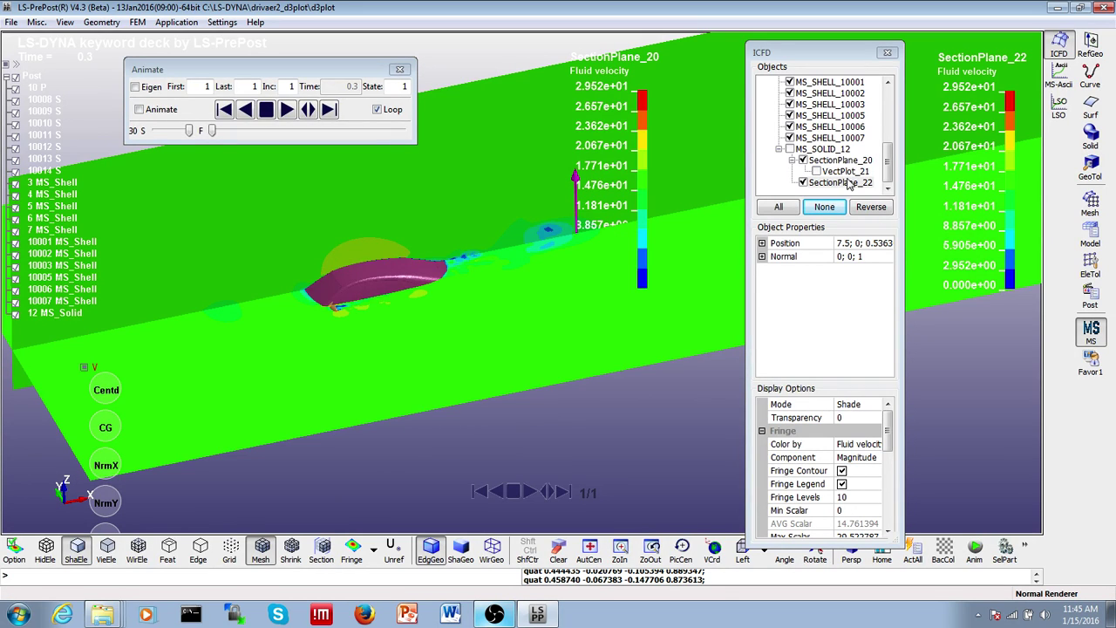
click(803, 182)
click(804, 161)
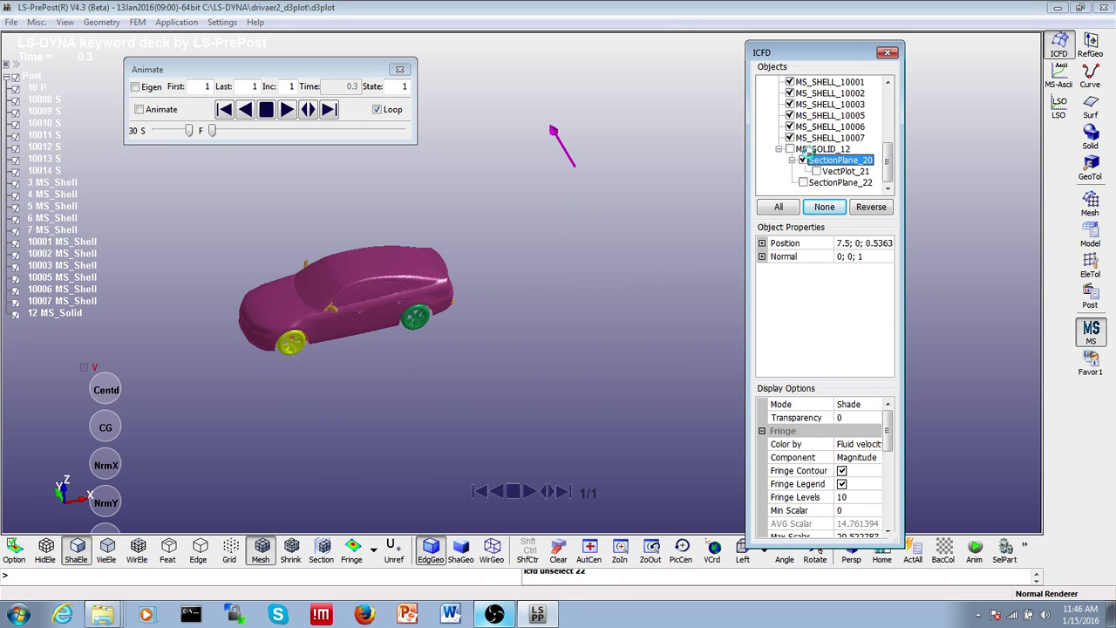
click(802, 160)
Create a fluid velocity magnitude isosurface from the fluid volume MS_SOLID_12 with an iso threshold of 10.
click(822, 149)
right_click(822, 150)
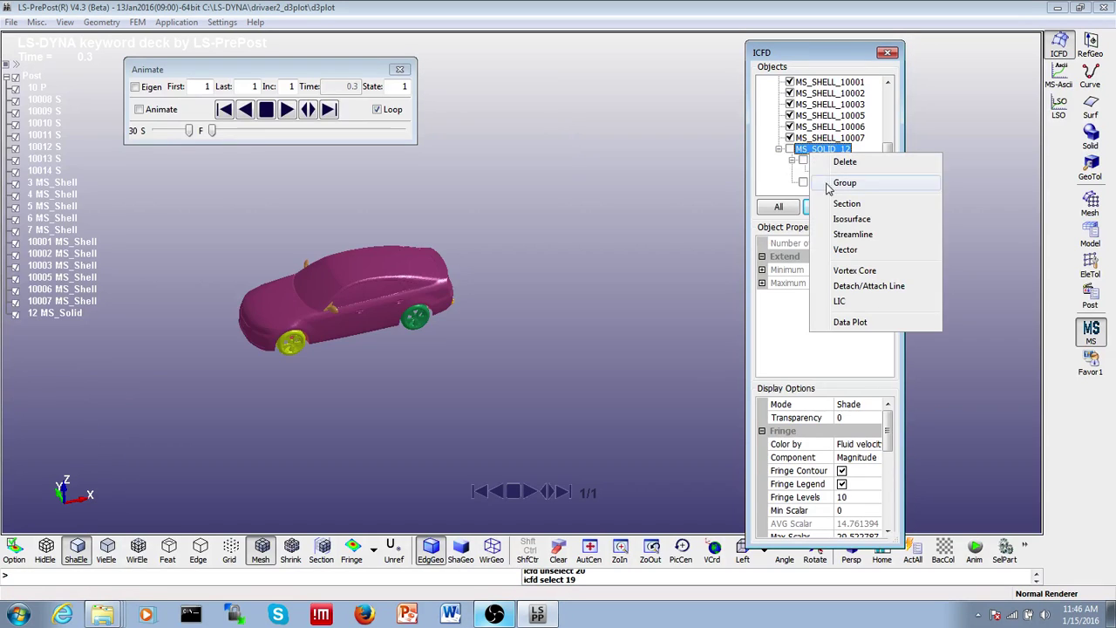
click(839, 219)
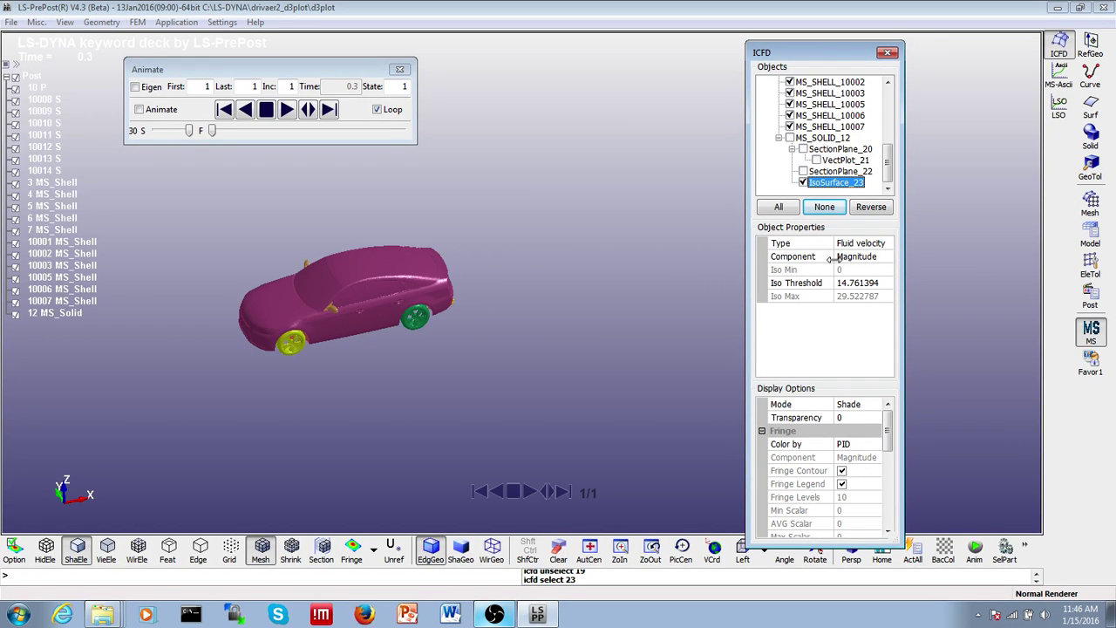
double_click(846, 283)
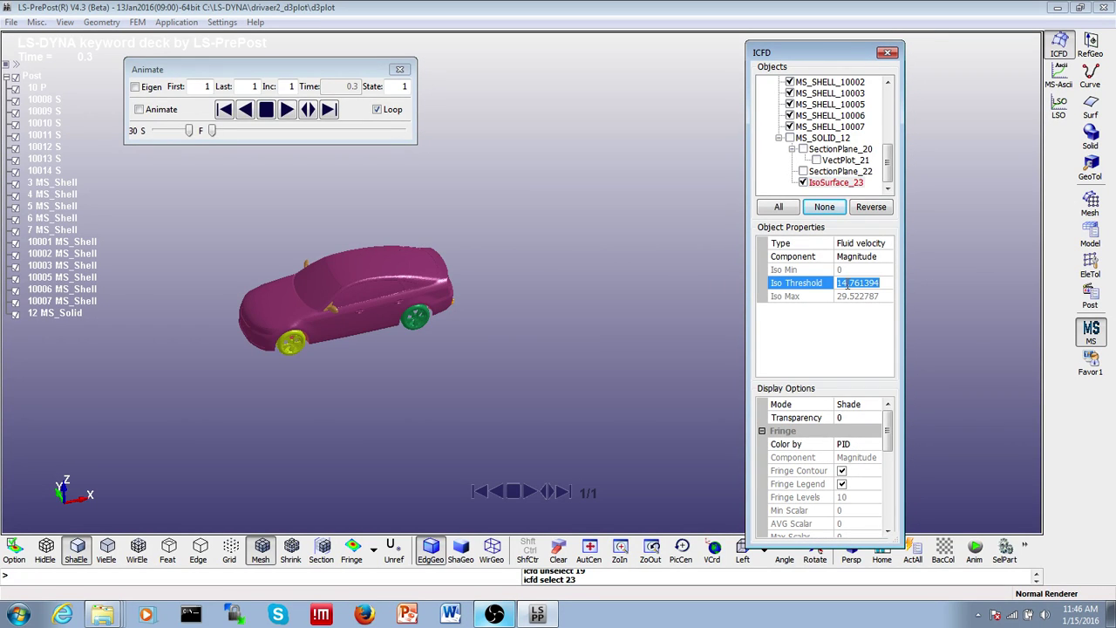
text(10)
key(Return)
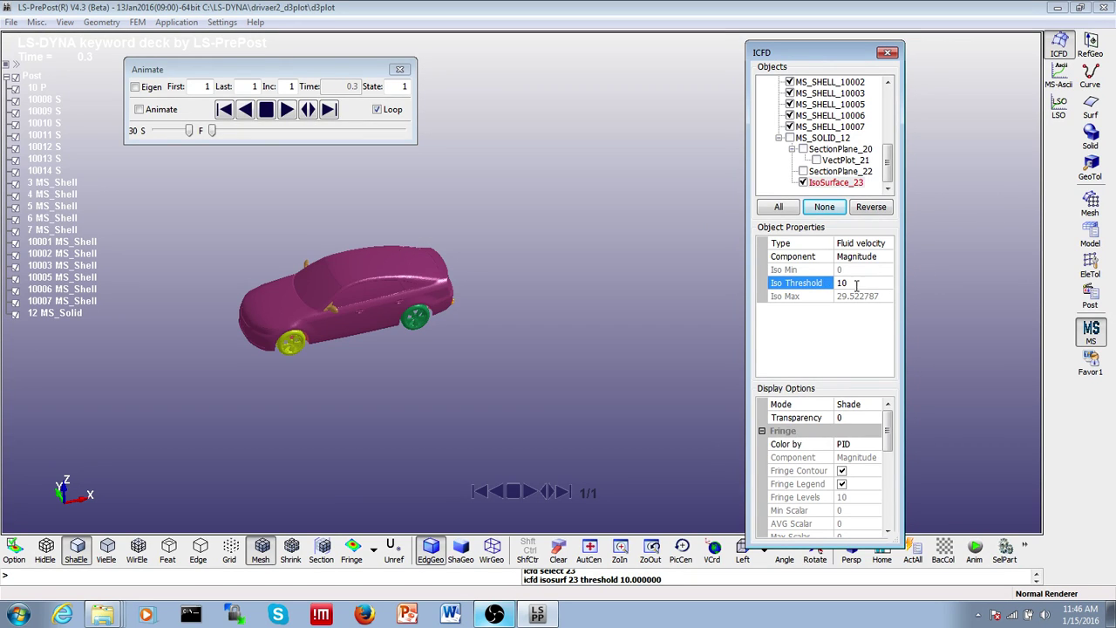
Color the isosurface by fluid pressure, update it, and inspect it close up around the car.
click(840, 282)
click(856, 451)
click(857, 446)
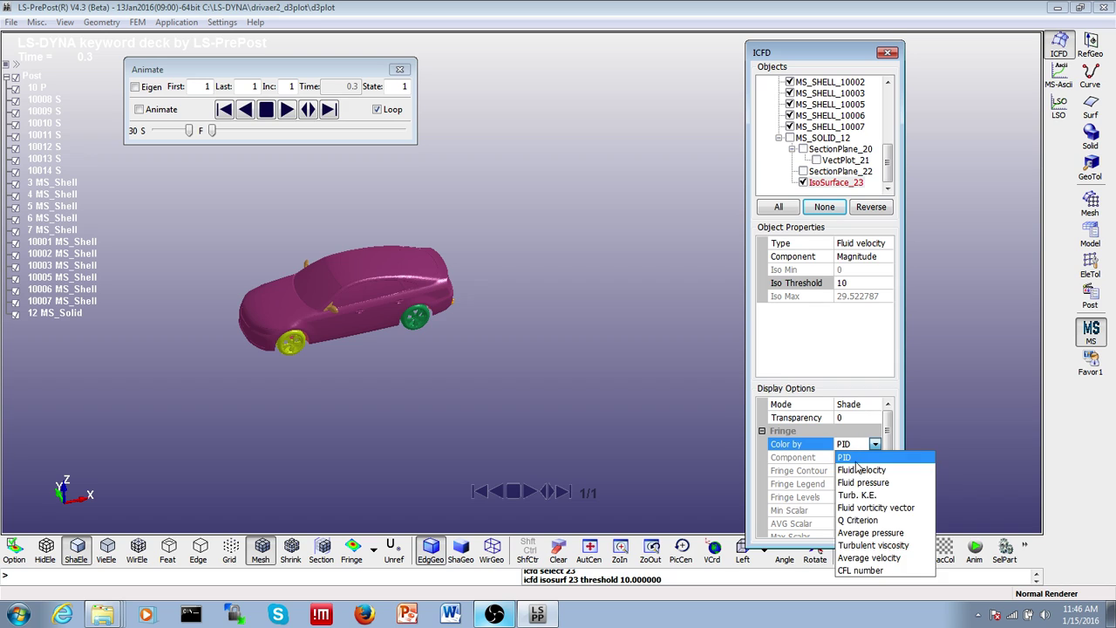
click(862, 482)
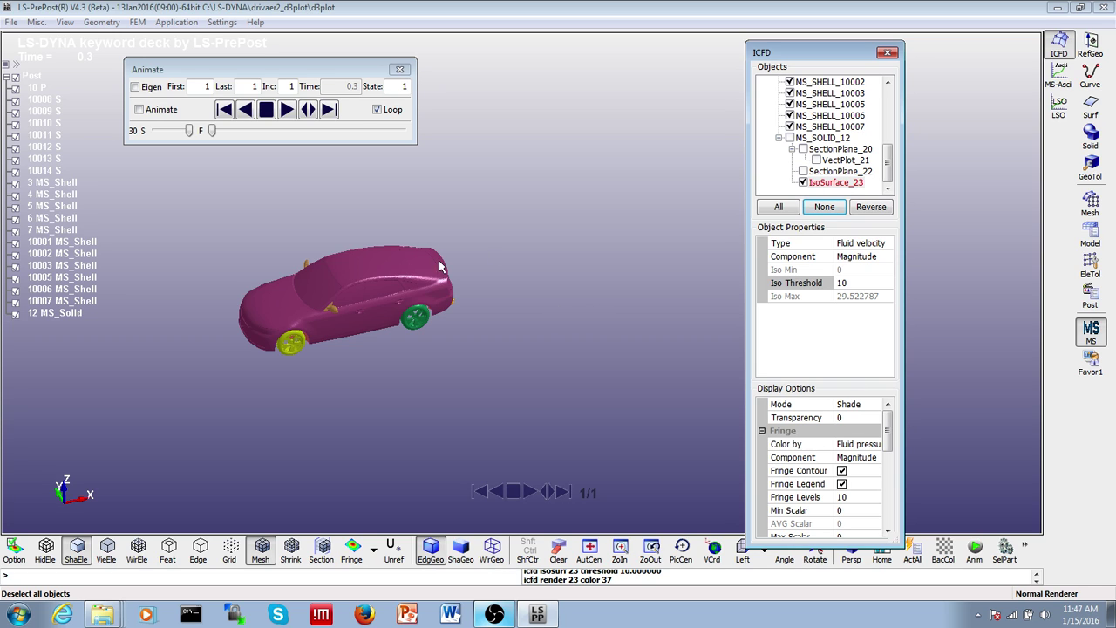
right_click(820, 185)
click(828, 192)
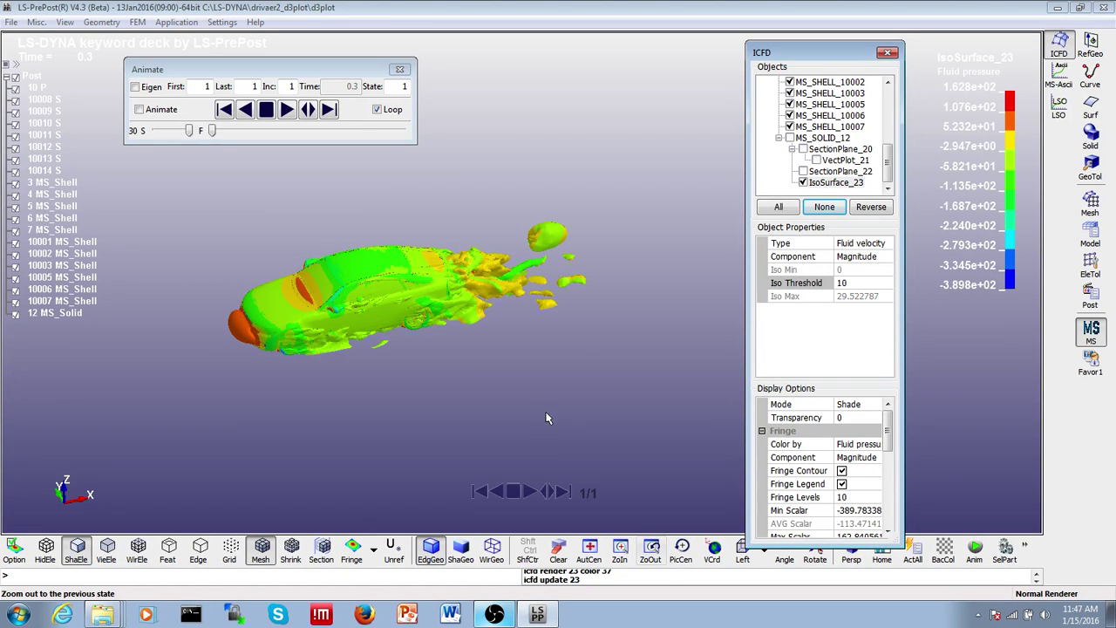
click(620, 550)
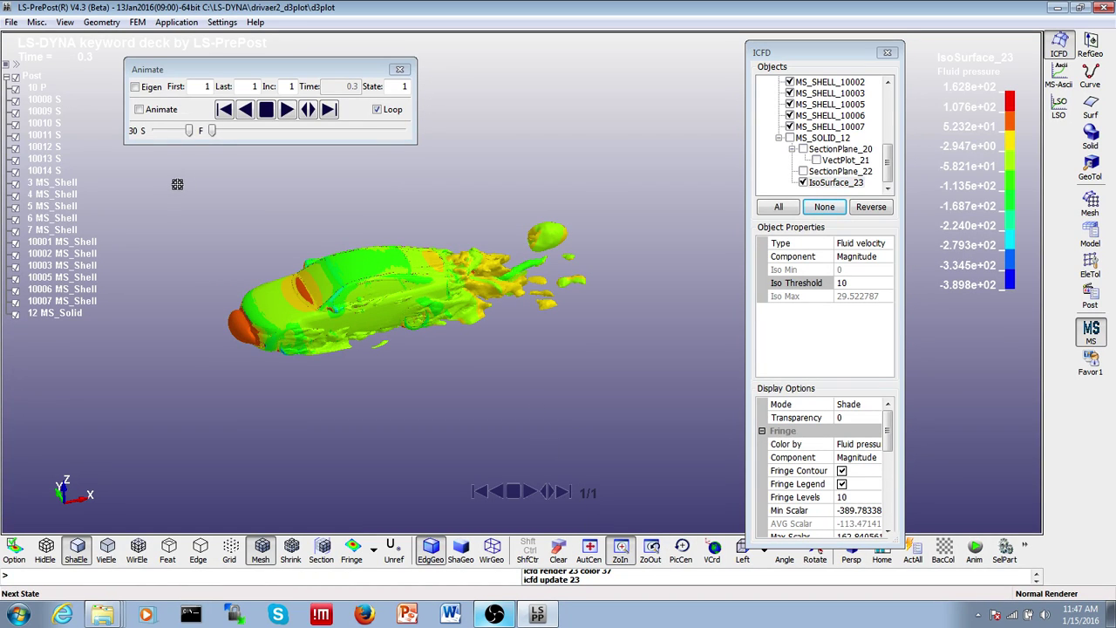
drag(193, 187, 583, 384)
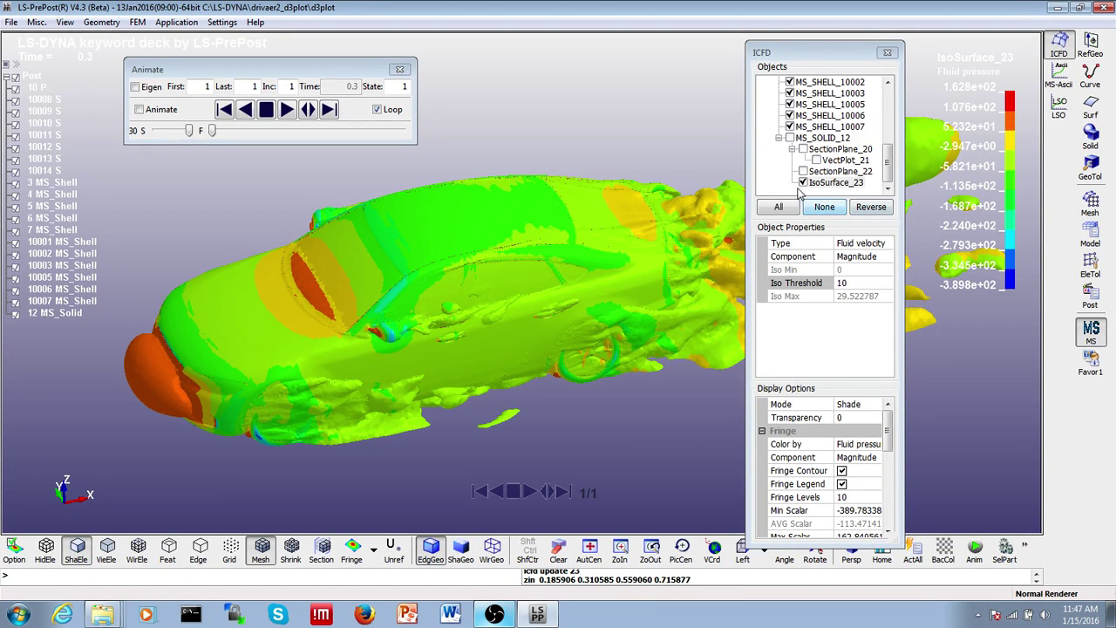
Hide the isosurface and examine the bare car from below and close up at the front bumper and wheel.
click(803, 183)
click(817, 140)
right_click(817, 139)
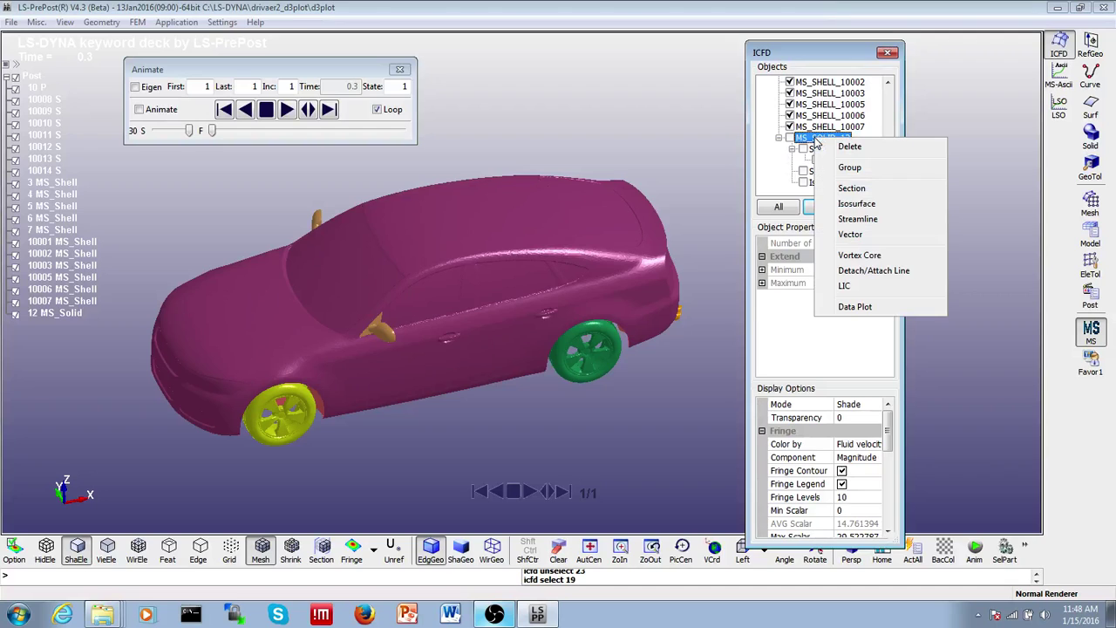
click(587, 407)
ctrl+drag(479, 406, 529, 391)
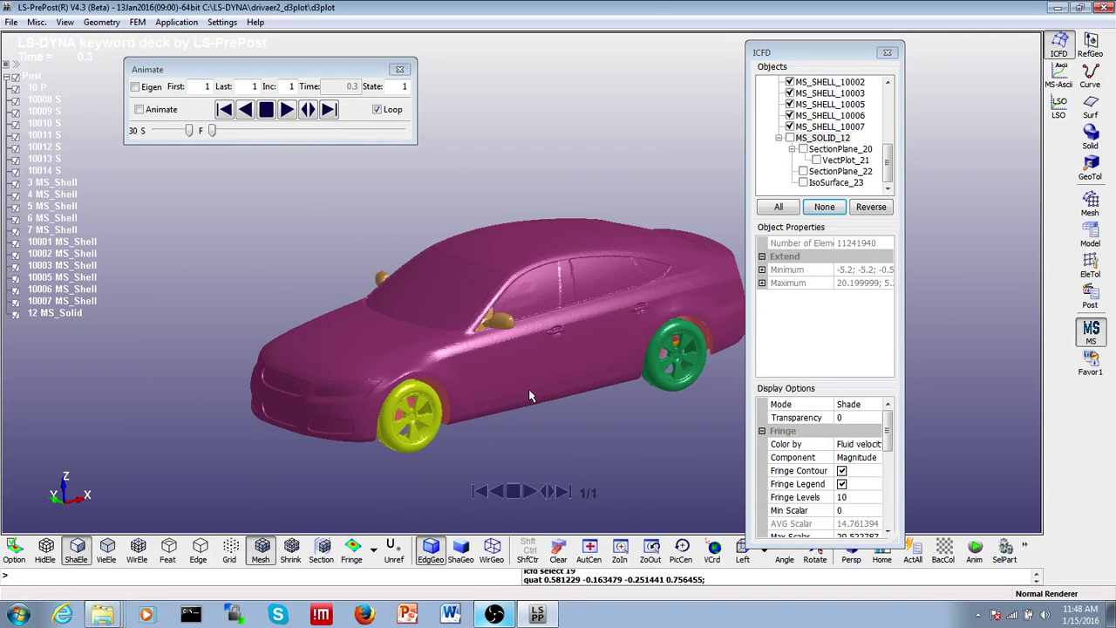
ctrl+middle_drag(566, 388, 471, 345)
mouse_move(498, 319)
ctrl+mouse_down()
mouse_move(549, 268)
mouse_move(525, 287)
mouse_move(541, 255)
mouse_move(521, 214)
ctrl+mouse_up()
ctrl+middle_drag(442, 105, 434, 214)
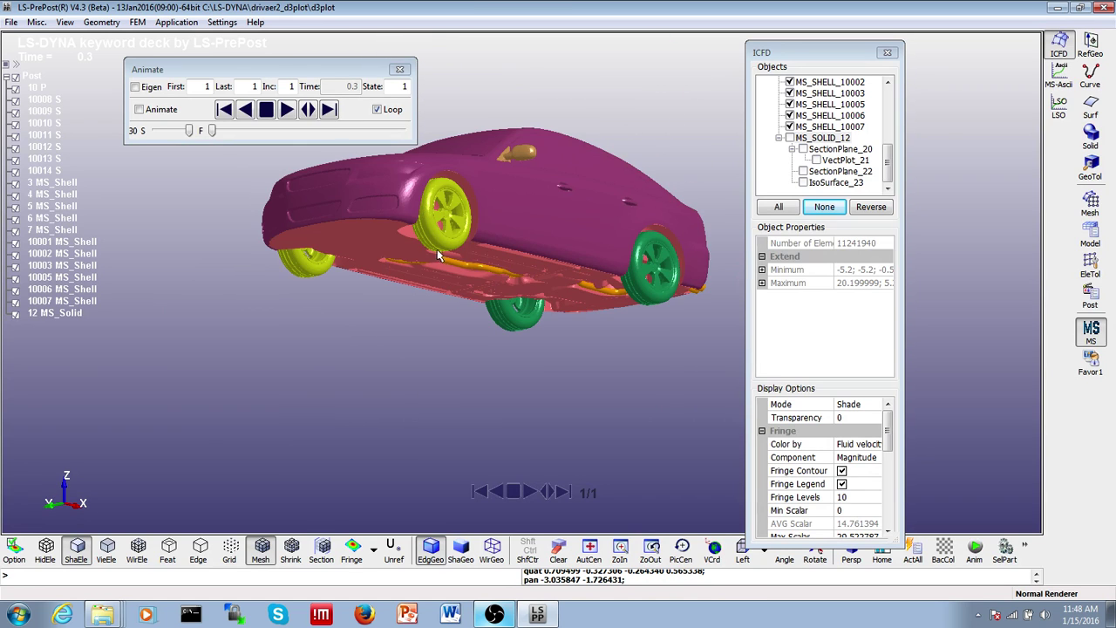
ctrl+drag(548, 207, 505, 287)
ctrl+middle_drag(419, 331, 504, 218)
ctrl+right_drag(542, 335, 562, 394)
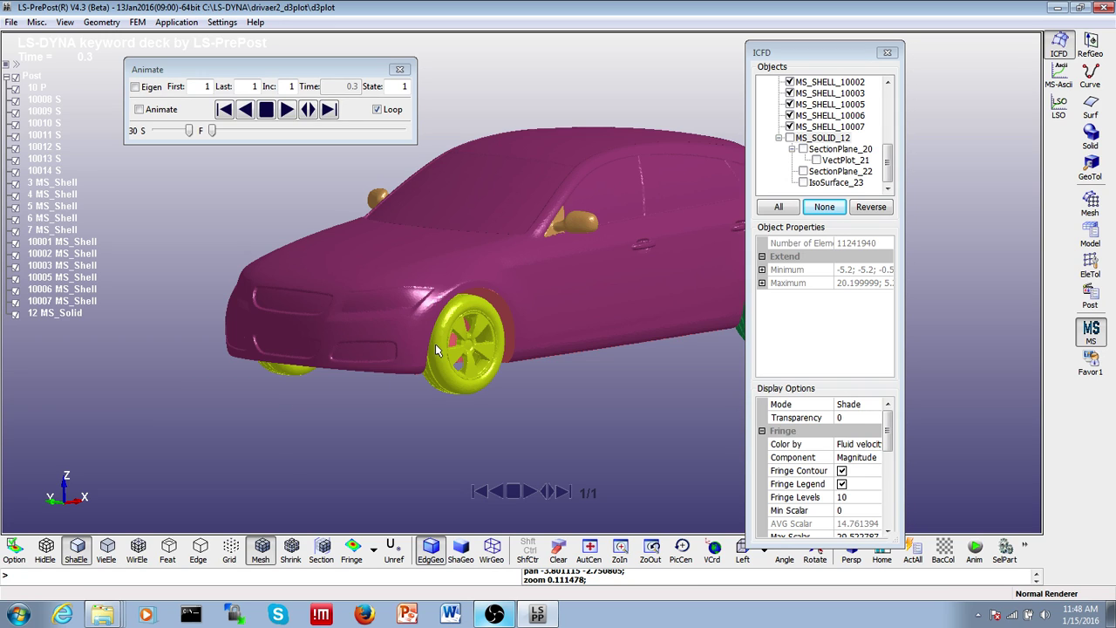
Create a streamline object from the fluid volume MS_SOLID_12 and set its seed type to Plane.
click(817, 138)
right_click(817, 138)
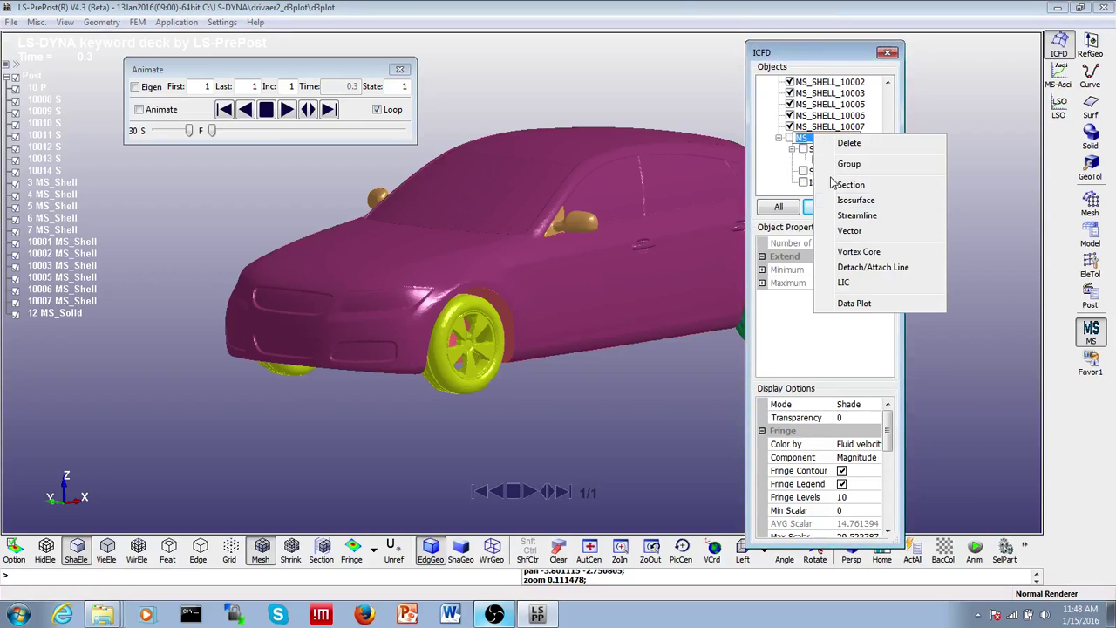
click(857, 216)
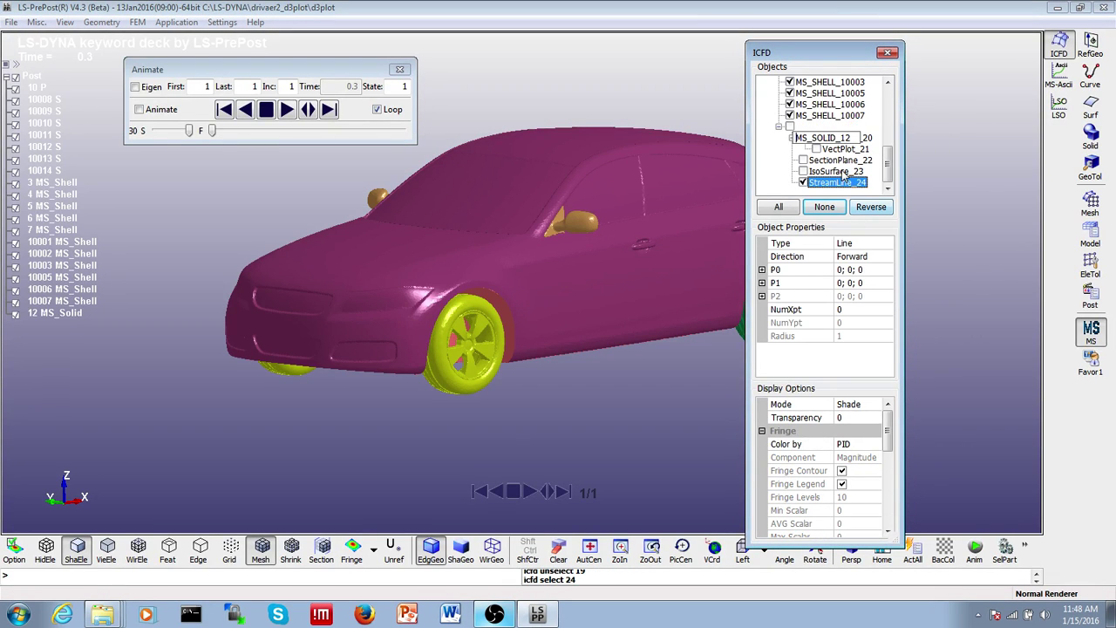
click(836, 149)
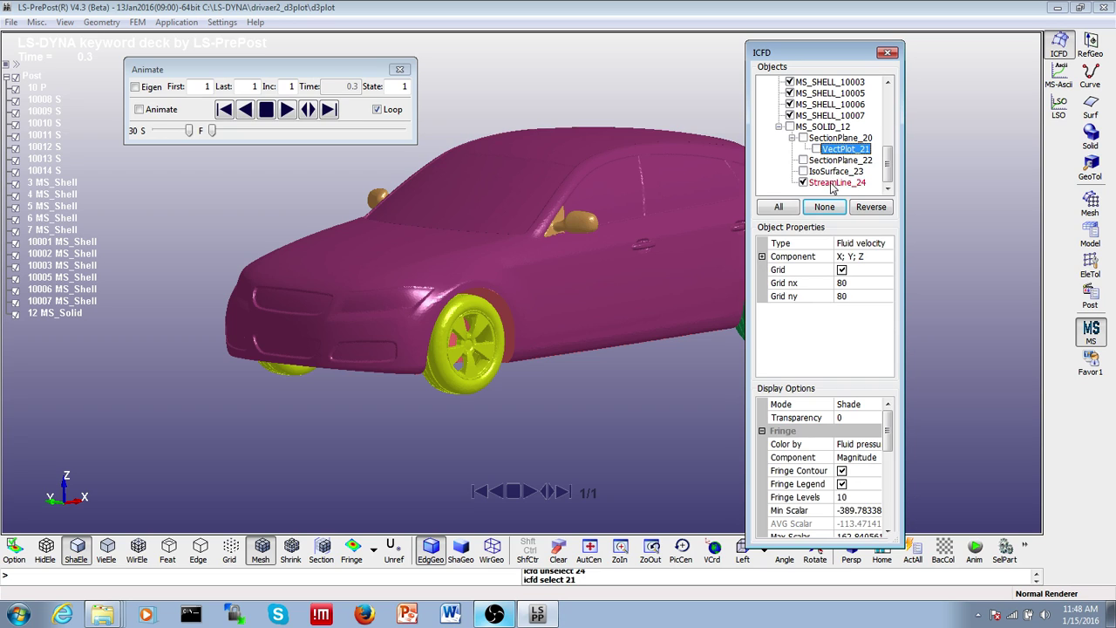
click(836, 183)
click(842, 245)
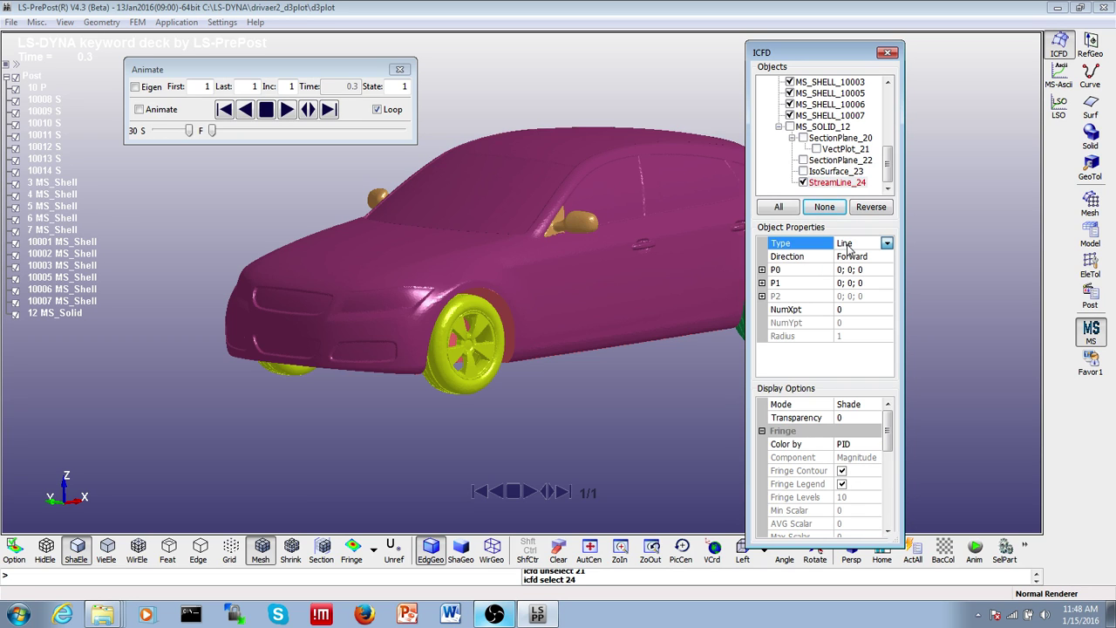
click(844, 244)
click(851, 269)
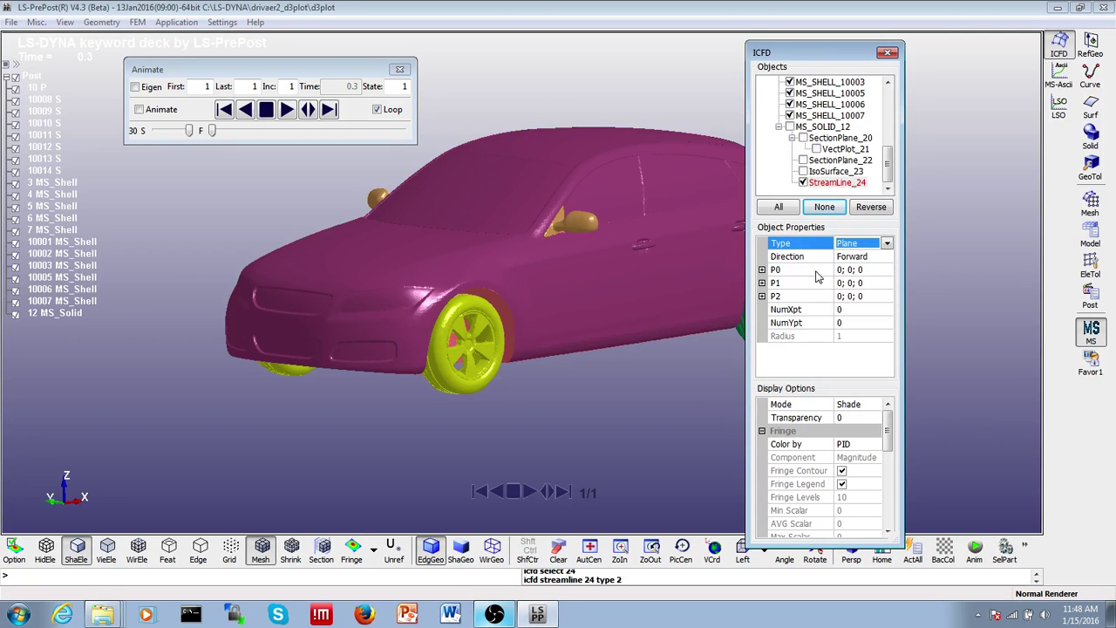
Set point P0 of the streamline seed plane to X -0.2, Y -0.8, Z -0.4.
click(762, 269)
click(838, 283)
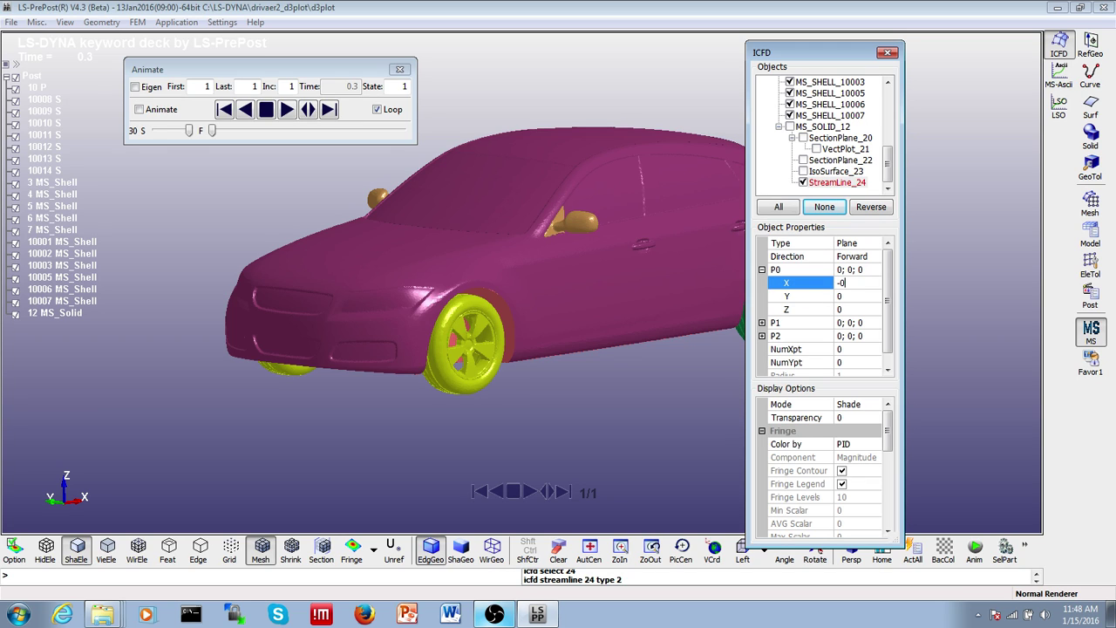
text(-0.2)
click(842, 297)
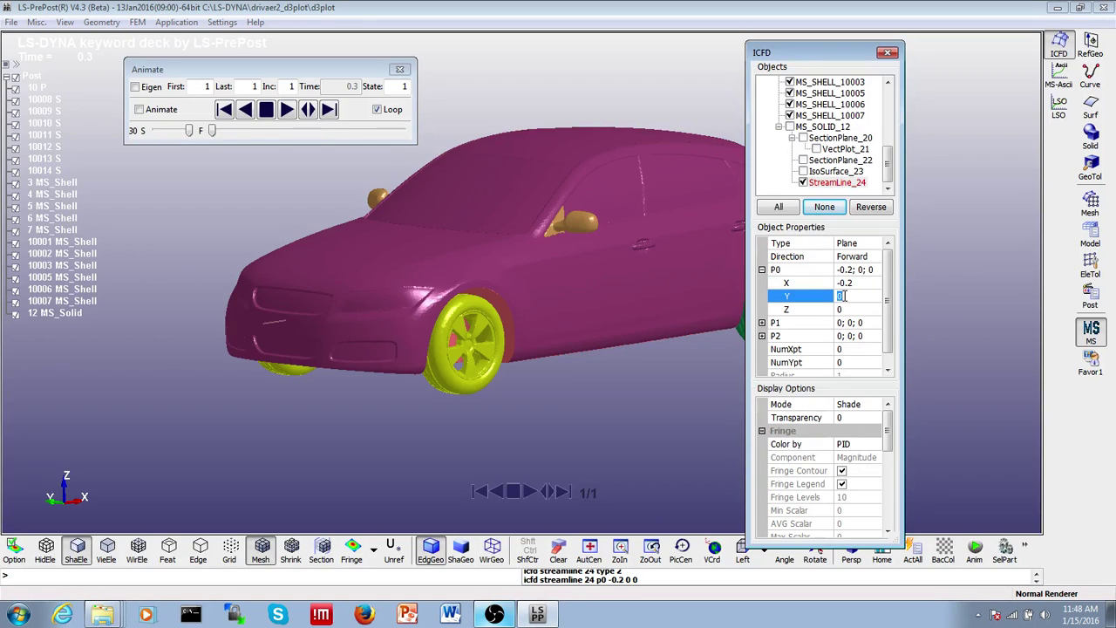
text(-0.8)
click(848, 309)
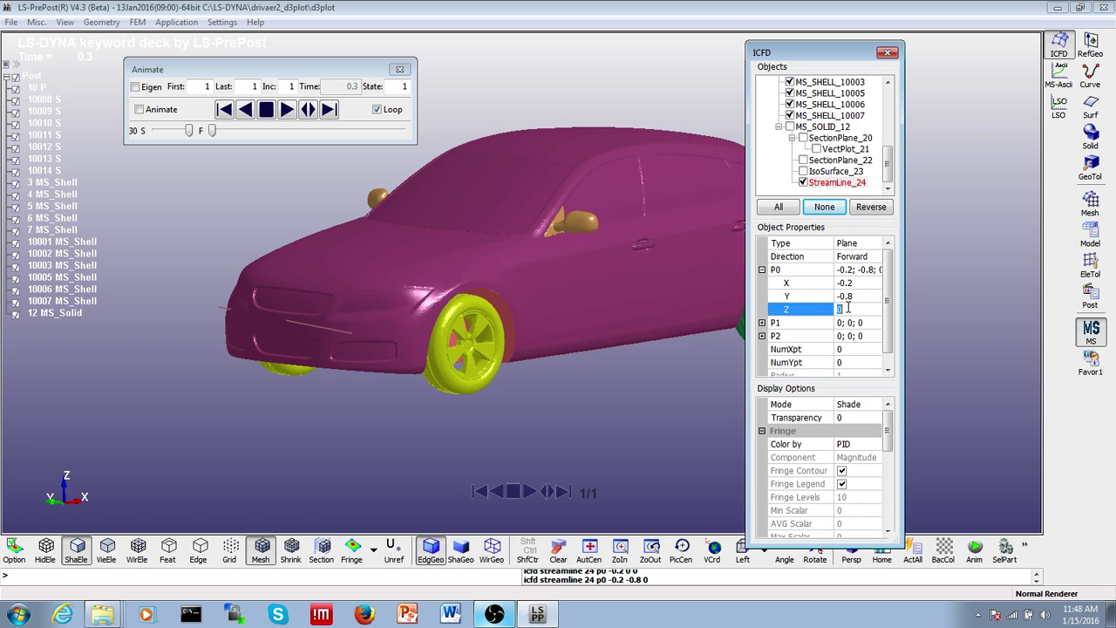
text(-0.4)
Set point P1 of the streamline seed plane to X -0.2 and Y -0.8.
click(762, 323)
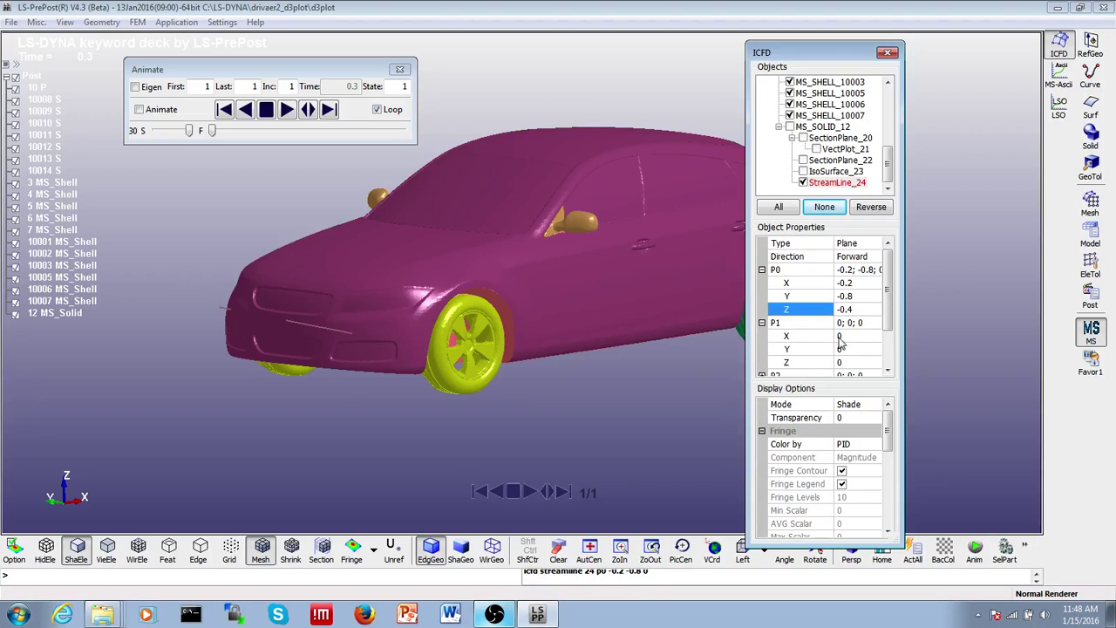
click(841, 338)
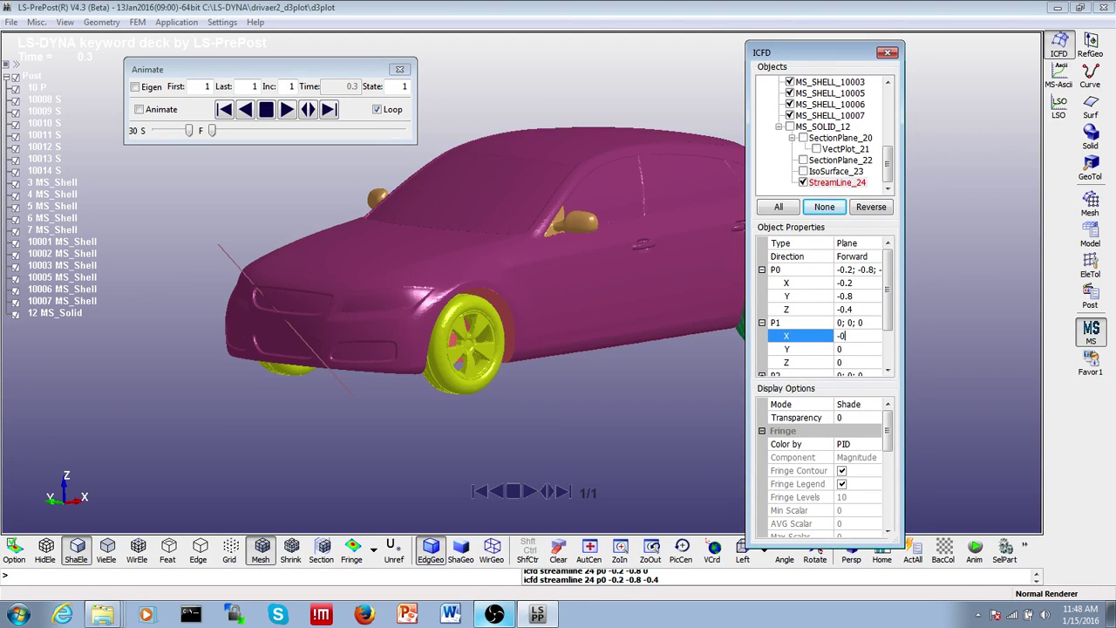
text(-0.2)
click(842, 350)
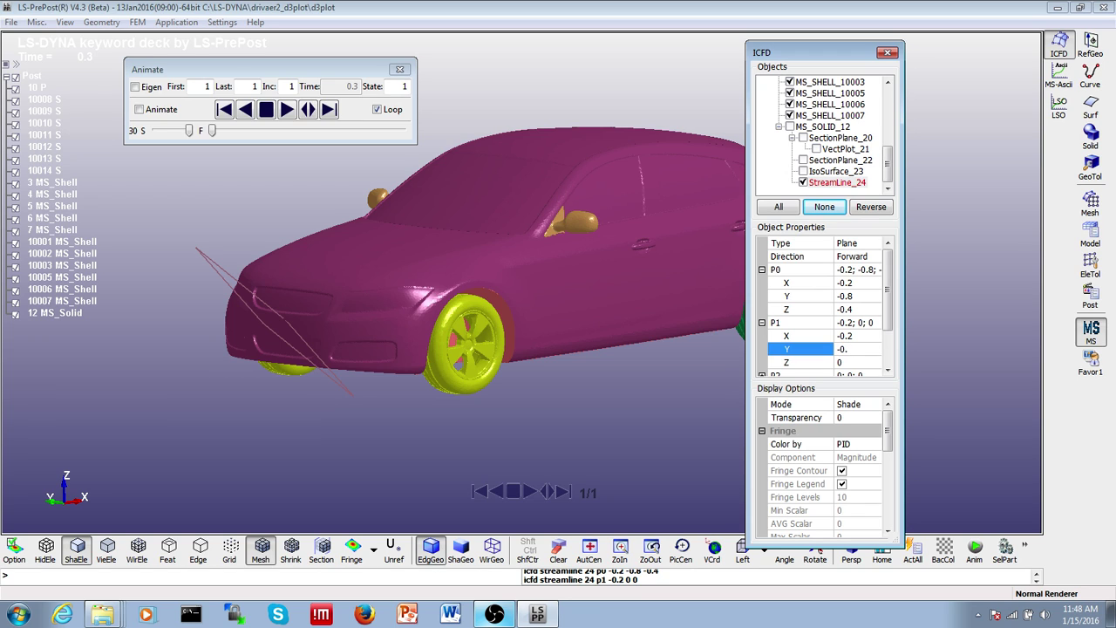
drag(887, 319, 887, 351)
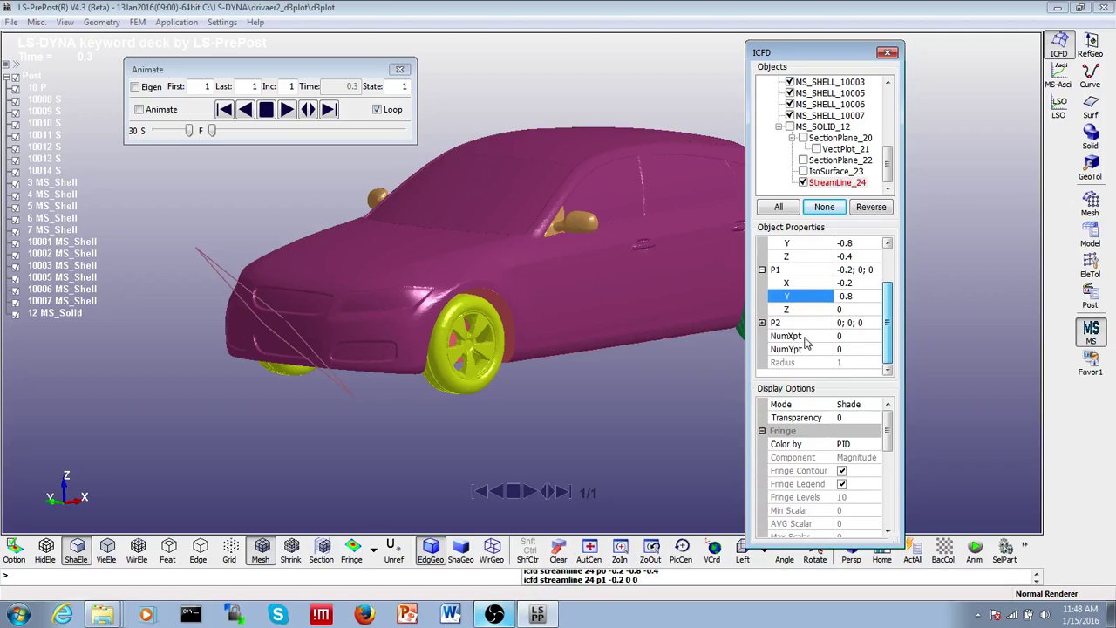
text(-0.8)
Set point P2 of the streamline seed plane to X -0.2 and Z -0.45.
click(763, 323)
click(839, 336)
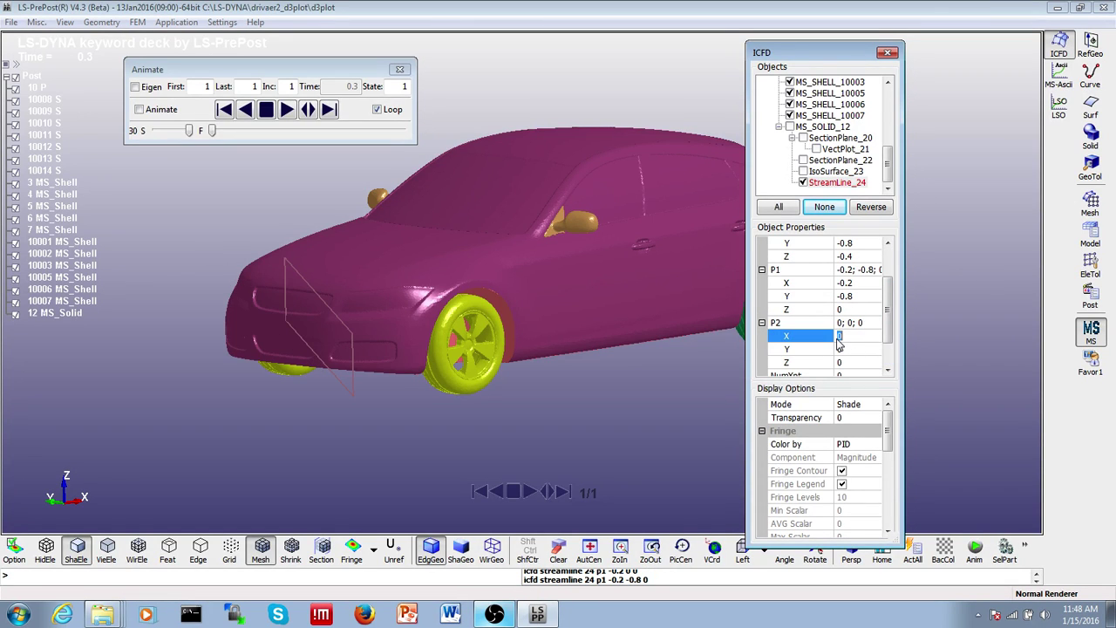
text(-0.2)
click(860, 348)
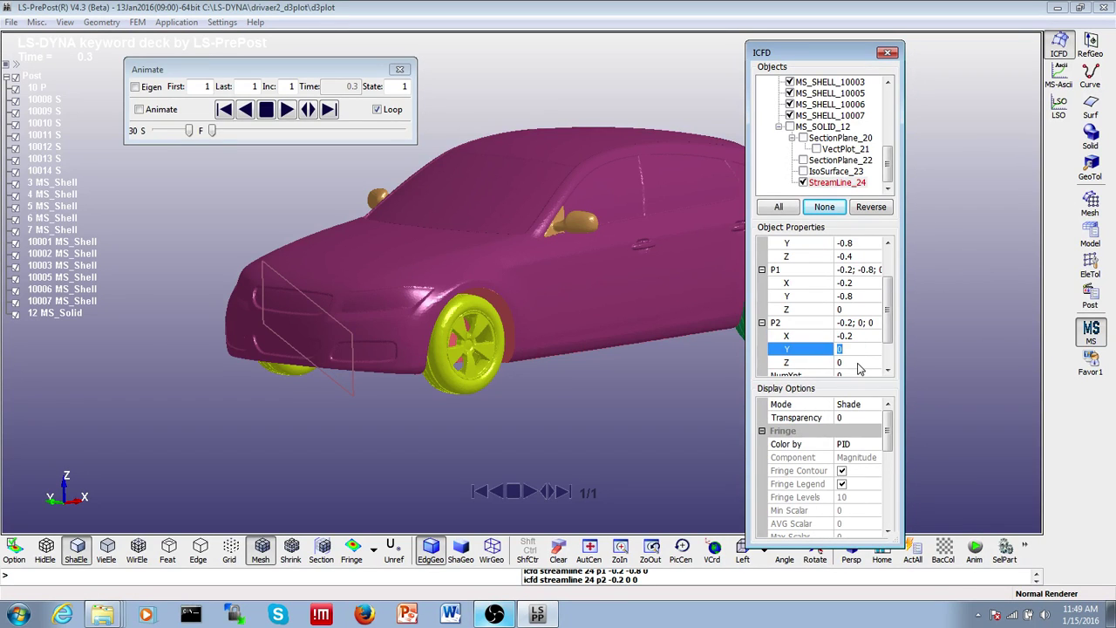
click(859, 363)
text(-0.)
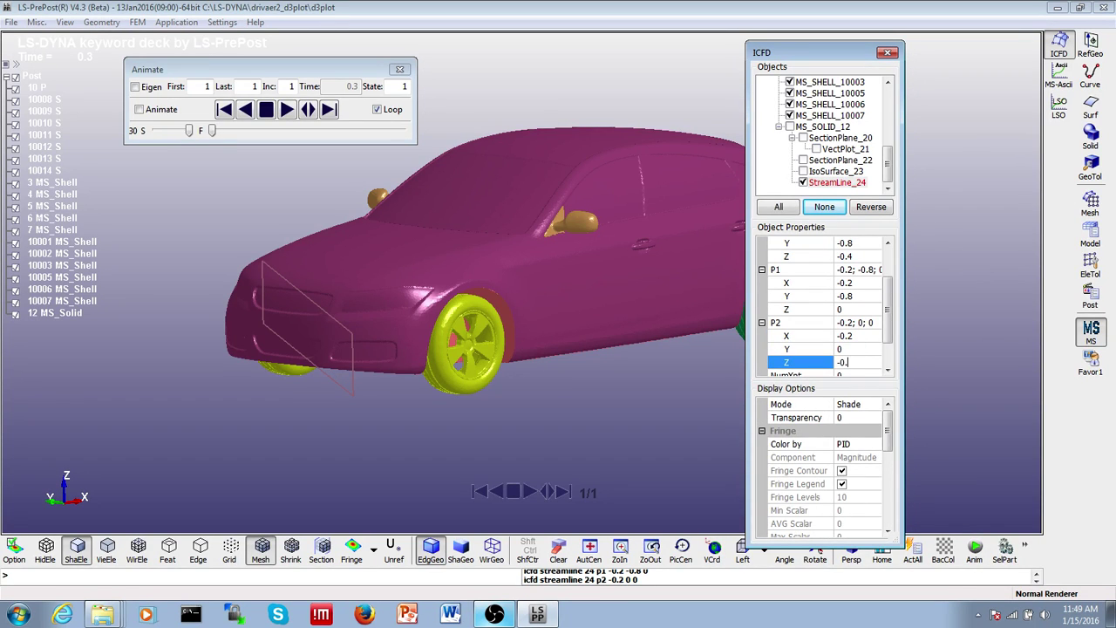
text(45)
key(Return)
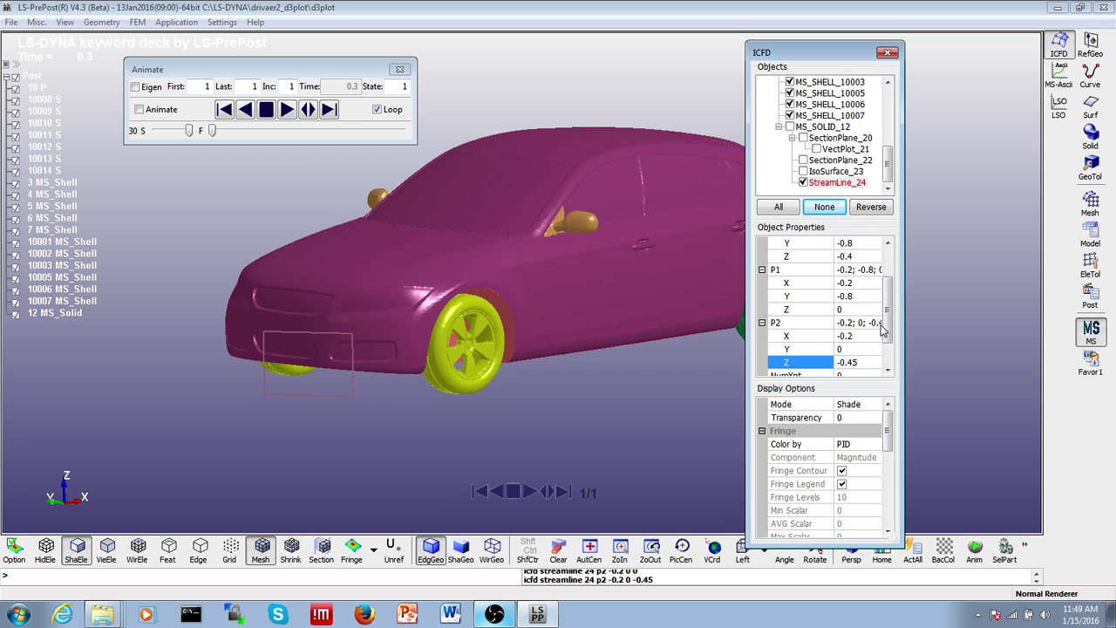
Set the streamline seed counts NumXpt and NumYpt to 10 each.
scroll(881, 336, down, 1)
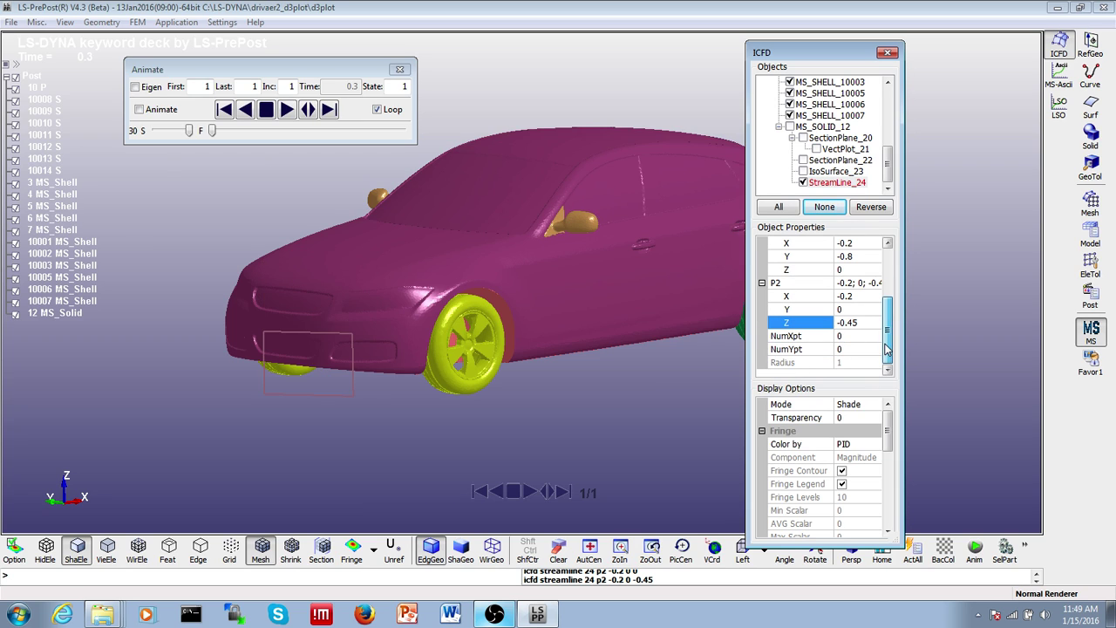
click(832, 336)
text(1)
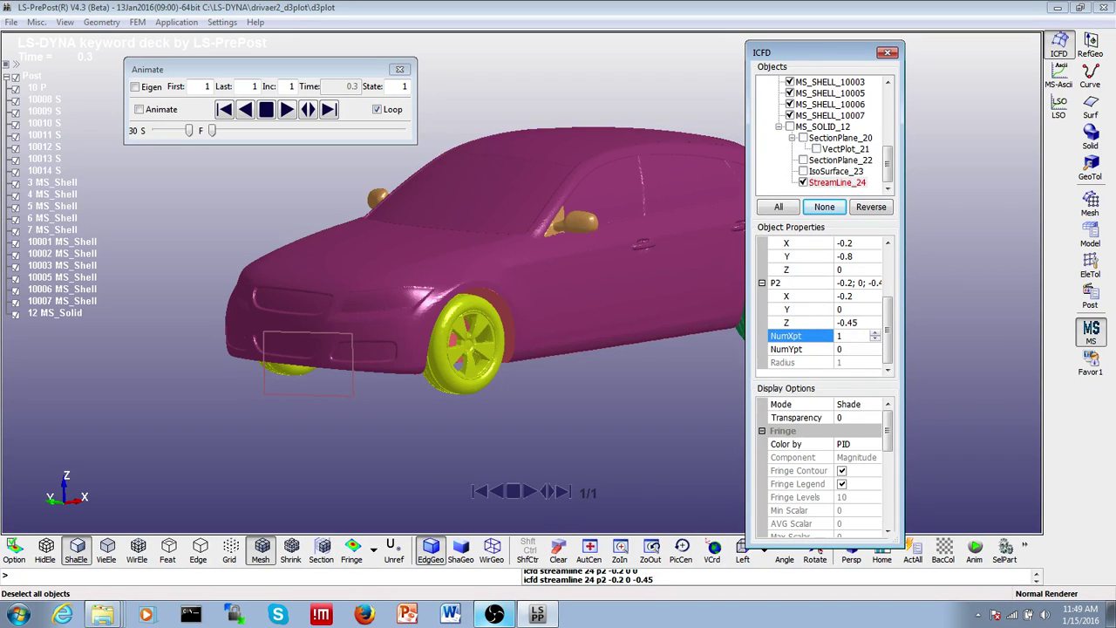
key(Return)
click(844, 349)
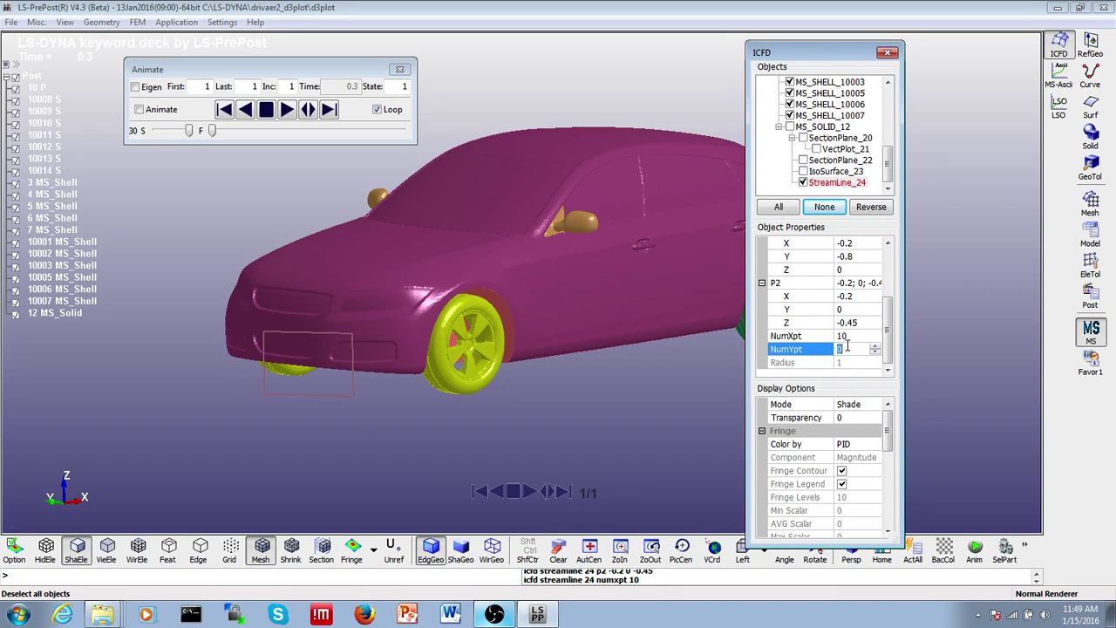
text(1)
key(Return)
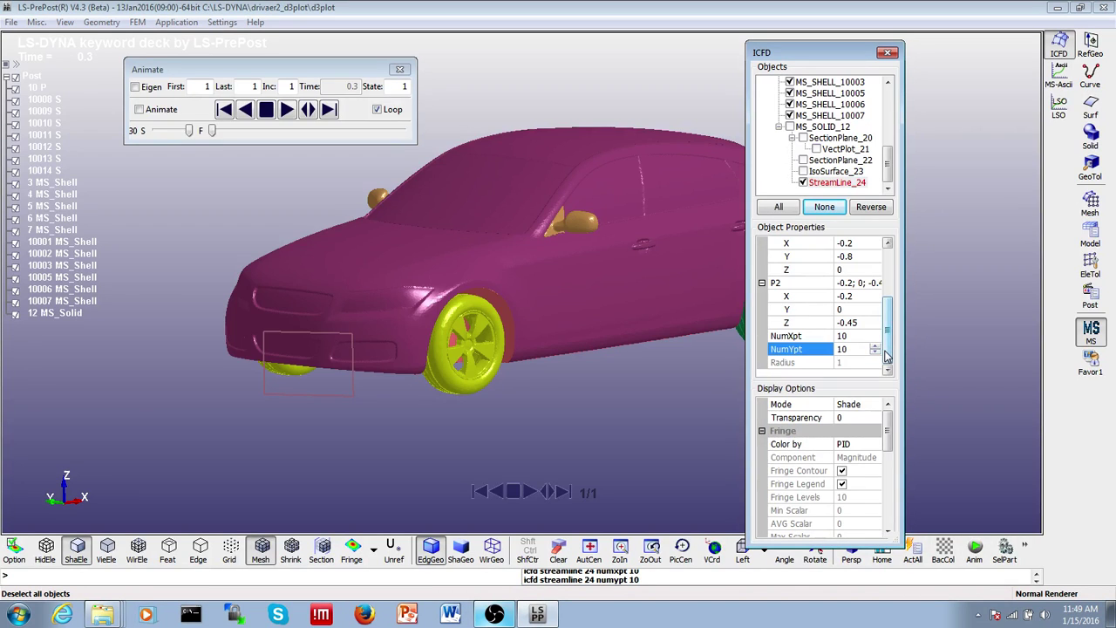
Color the StreamLine_24 object by fluid velocity and update it to compute the streamlines.
mouse_move(886, 355)
mouse_down()
mouse_move(887, 301)
mouse_move(887, 356)
mouse_up()
click(859, 444)
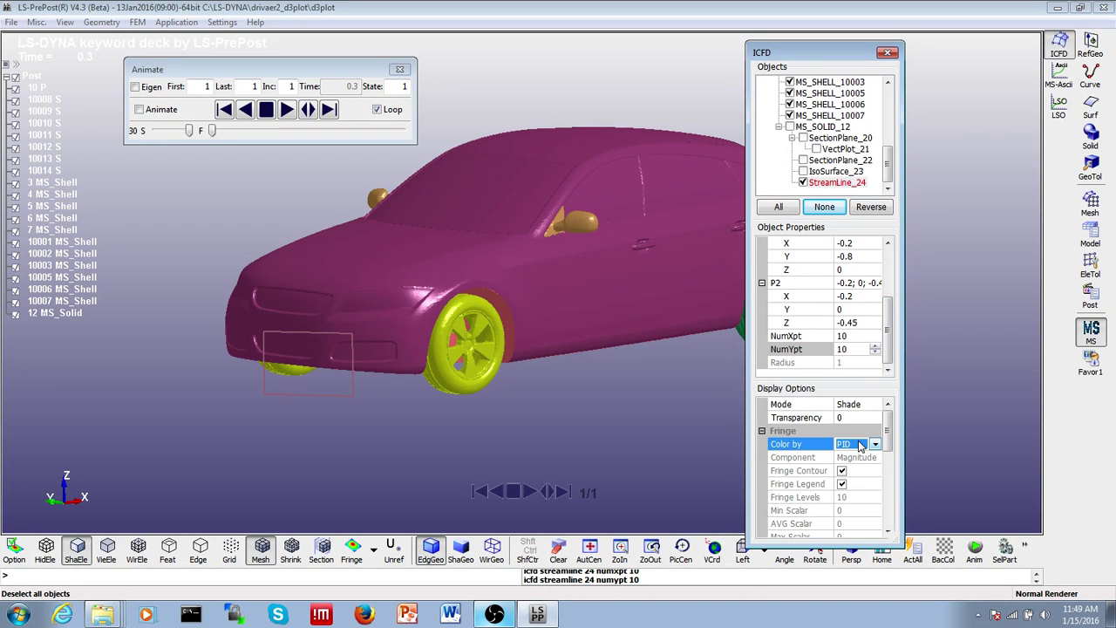
click(859, 445)
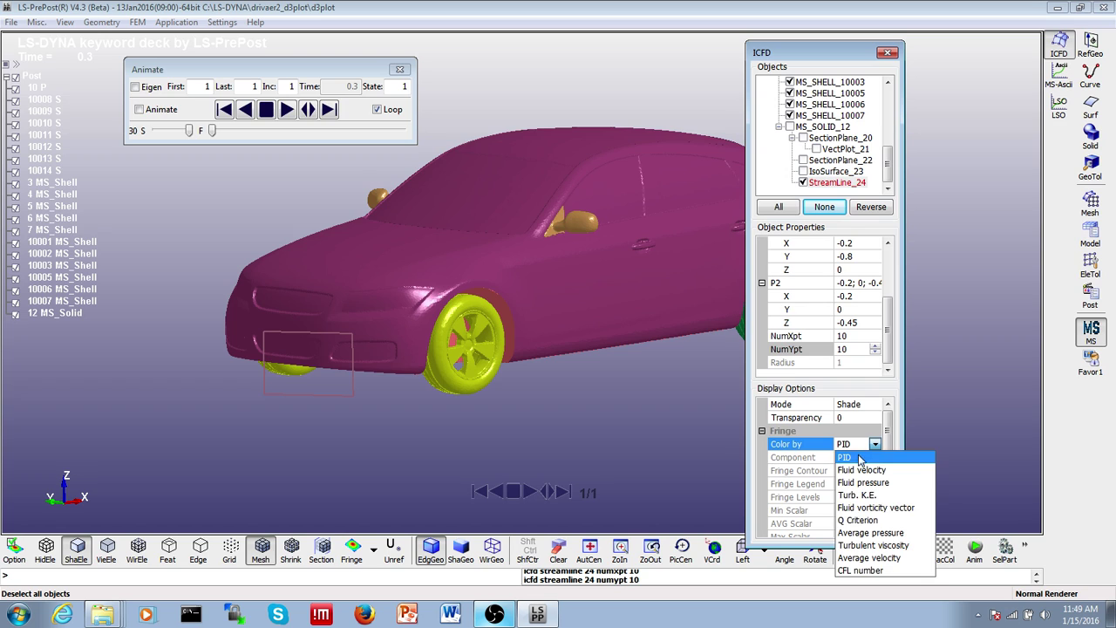
click(859, 469)
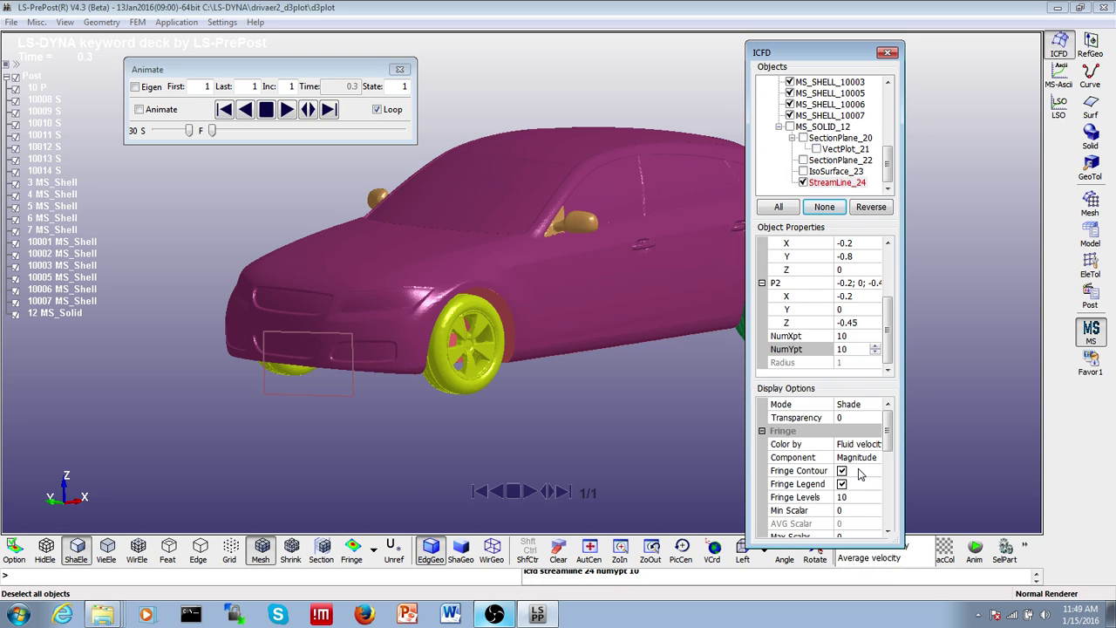
right_click(836, 183)
click(859, 192)
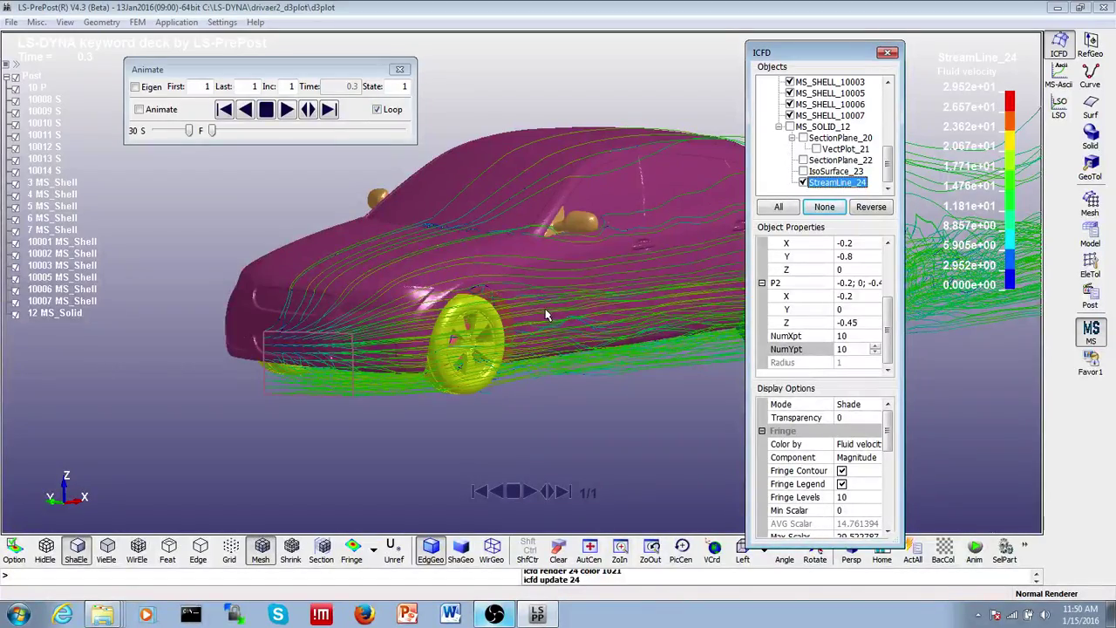
Examine the streamlines over the car and in its wake from a centered top view, with the ICFD dialog moved aside.
mouse_move(561, 299)
shift+mouse_down()
mouse_move(560, 316)
mouse_move(396, 282)
mouse_move(488, 279)
mouse_move(459, 314)
mouse_move(559, 263)
mouse_move(575, 271)
mouse_move(591, 279)
mouse_move(625, 392)
shift+mouse_up()
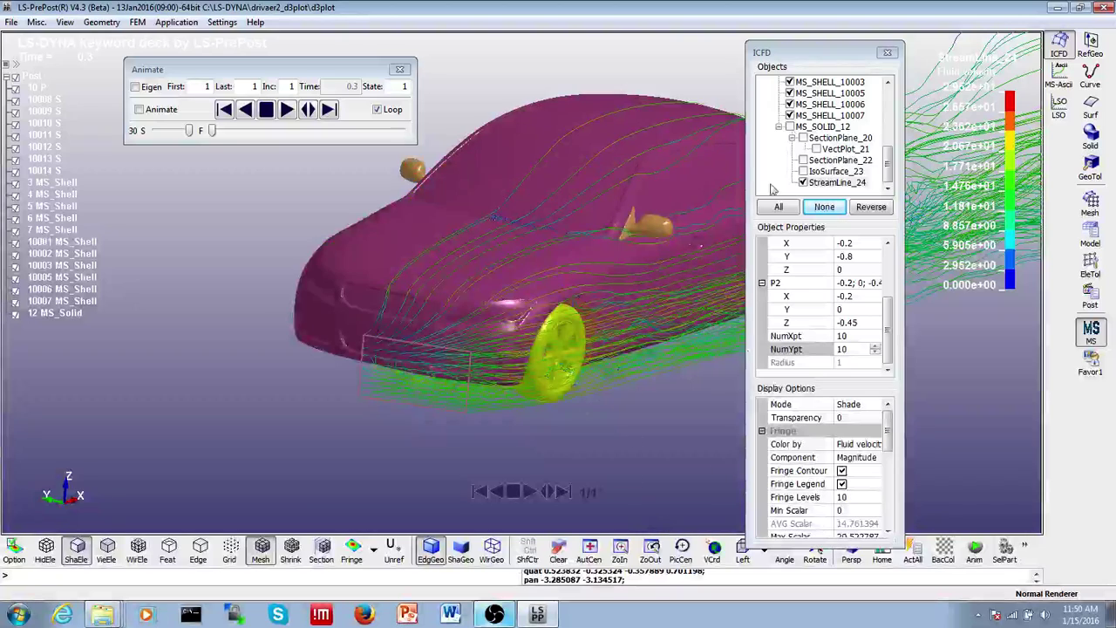
drag(813, 58, 974, 78)
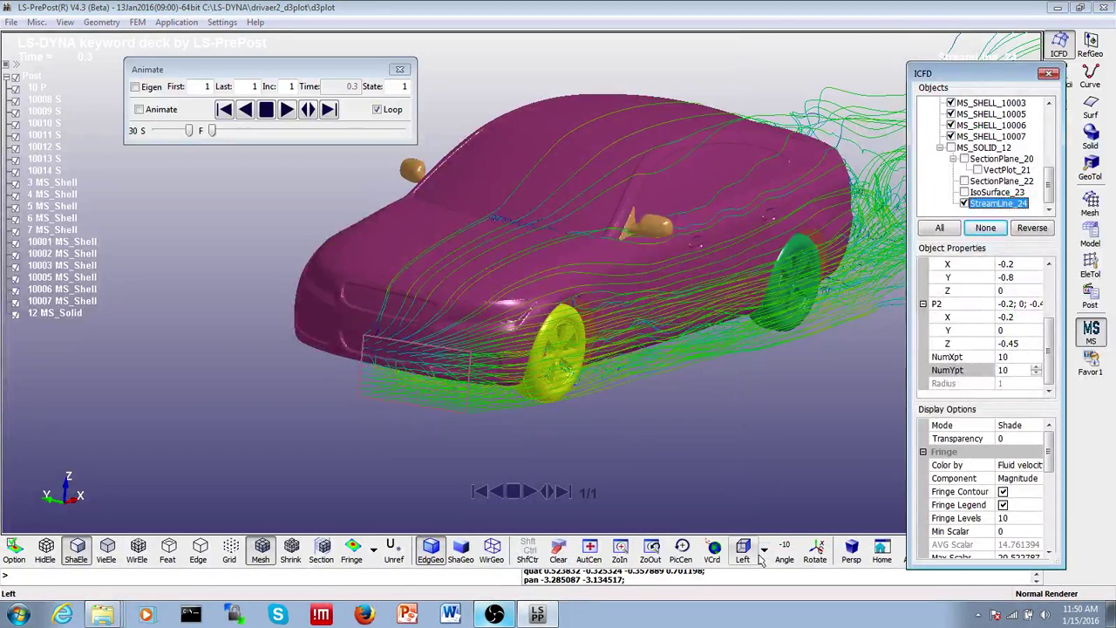
click(764, 549)
click(795, 364)
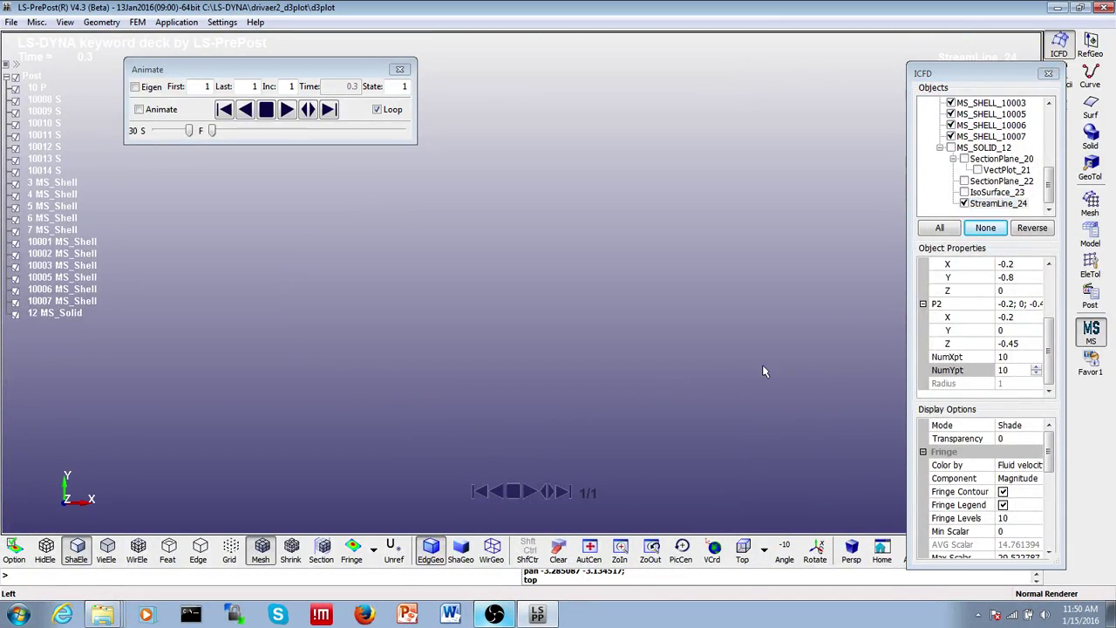
click(589, 549)
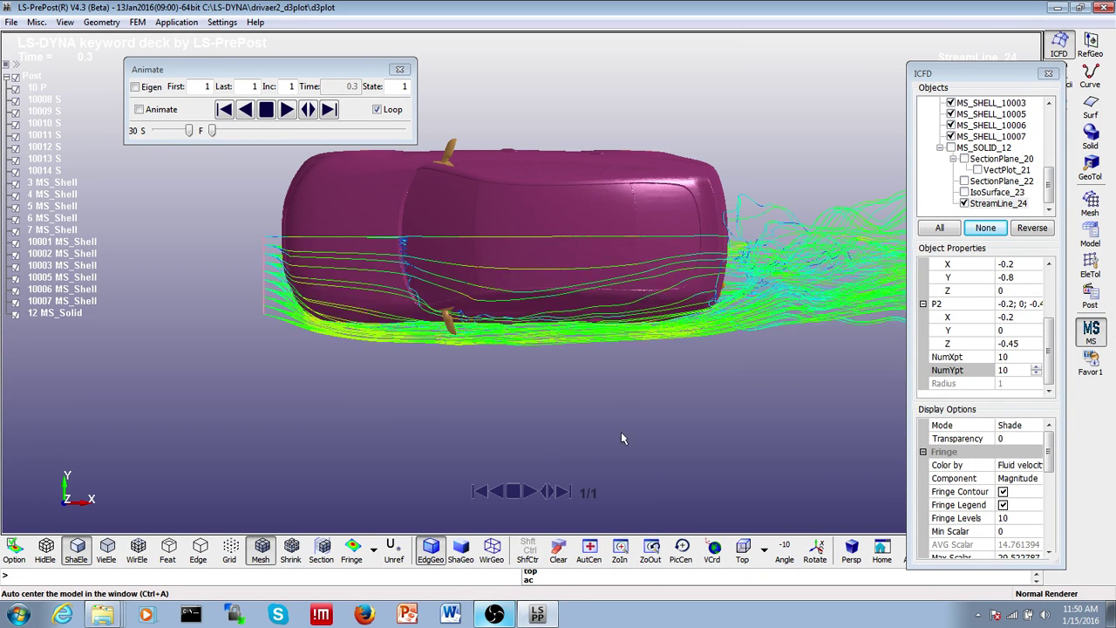
shift+middle_drag(387, 334, 294, 342)
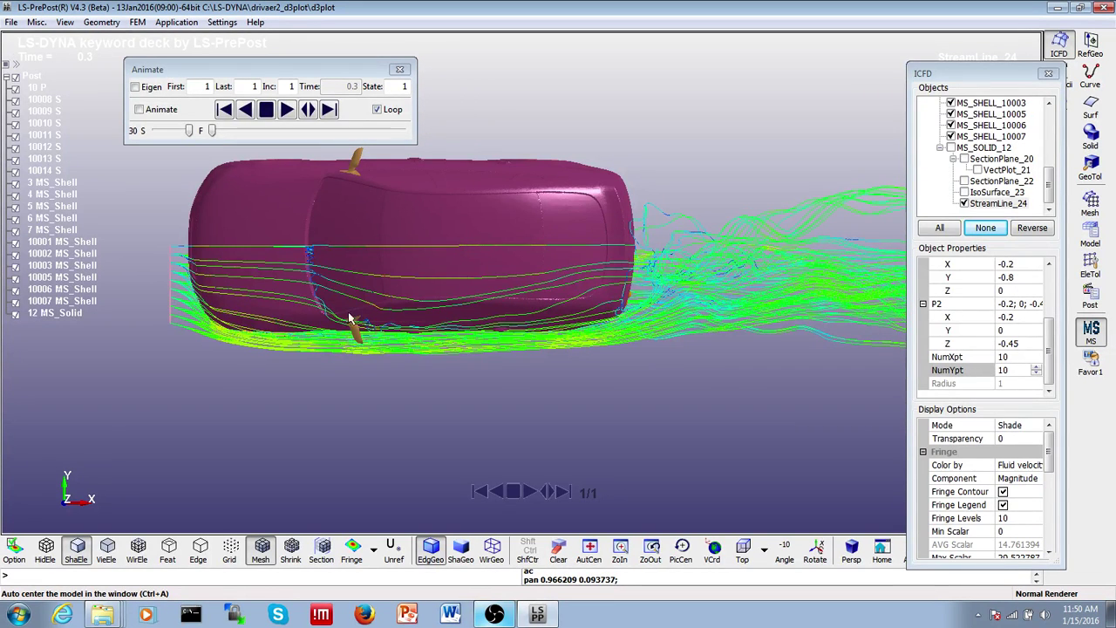
shift+middle_drag(229, 300, 189, 293)
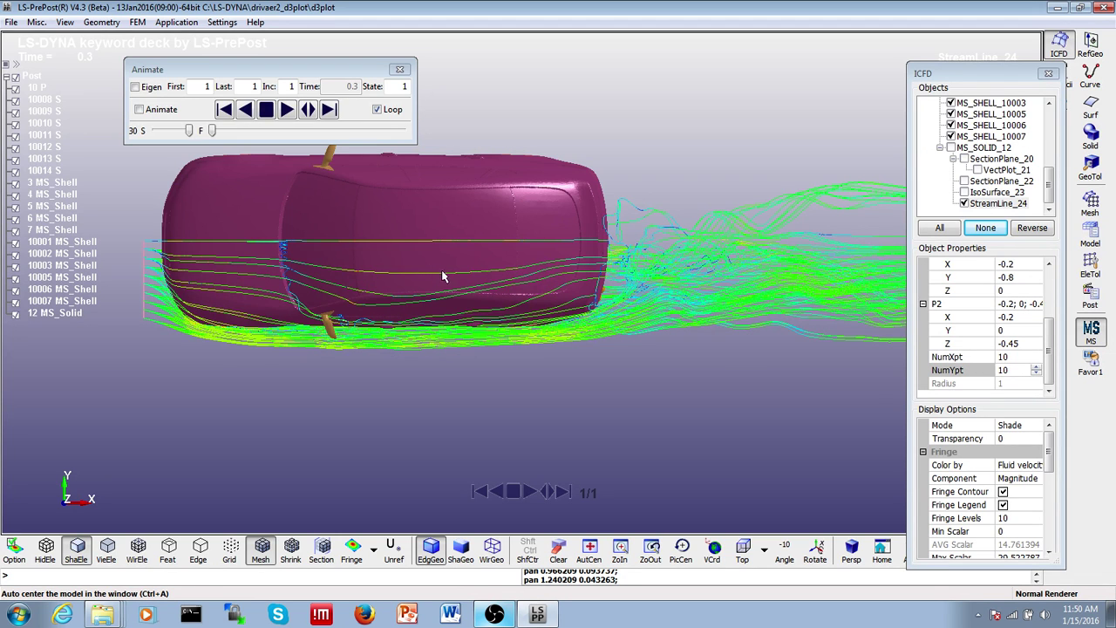
shift+middle_drag(538, 309, 394, 290)
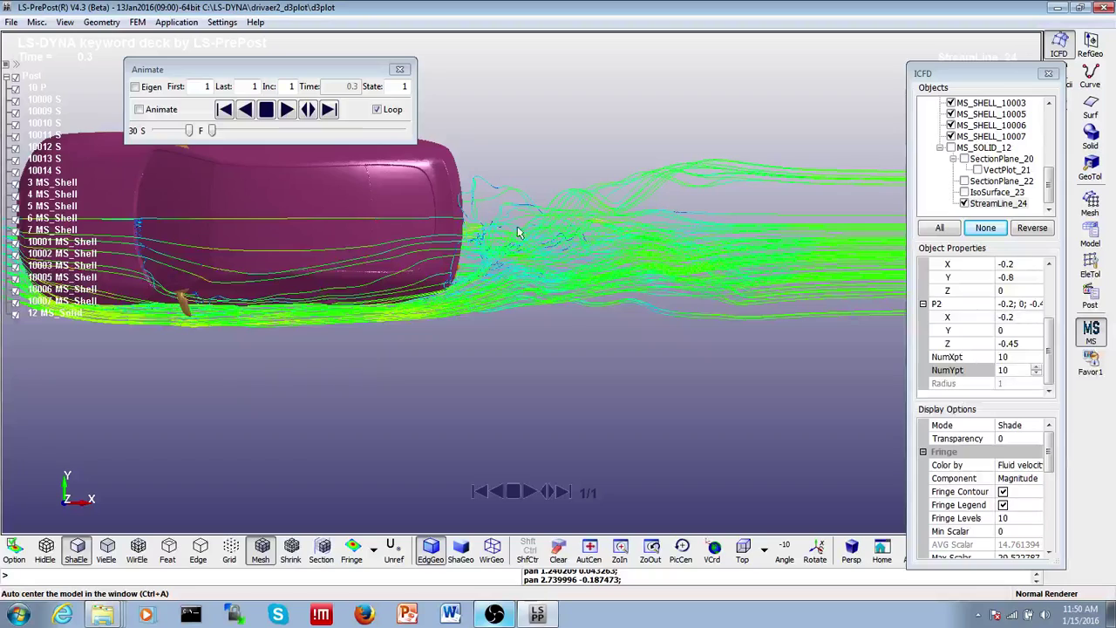
shift+middle_drag(553, 254, 593, 297)
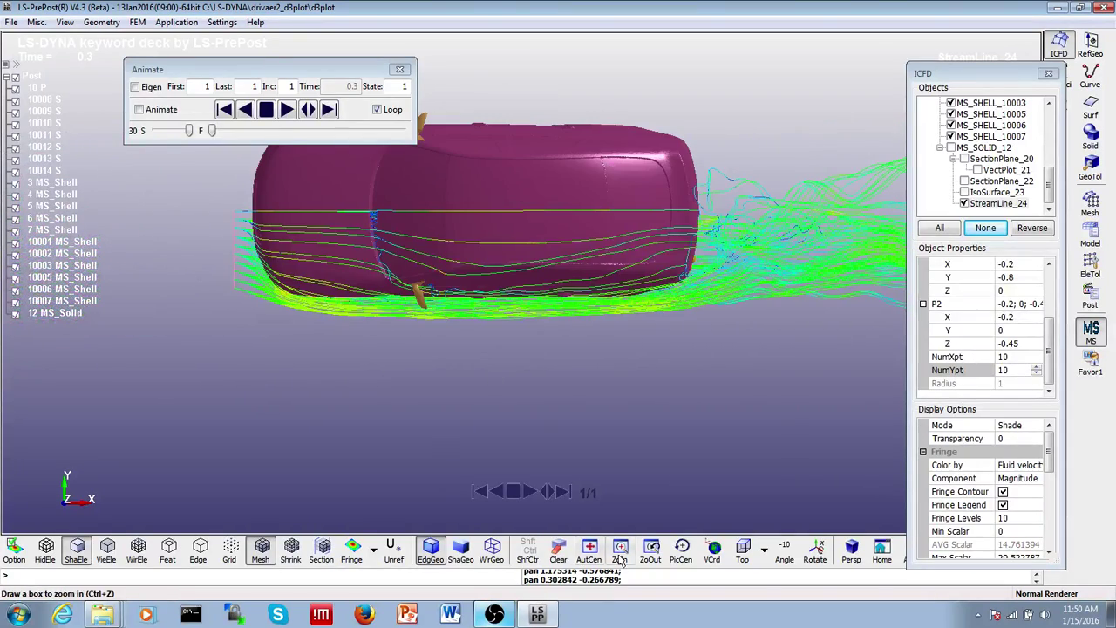
Pick a new center of rotation on the car body and turn the model to look at its underside.
click(682, 555)
click(447, 271)
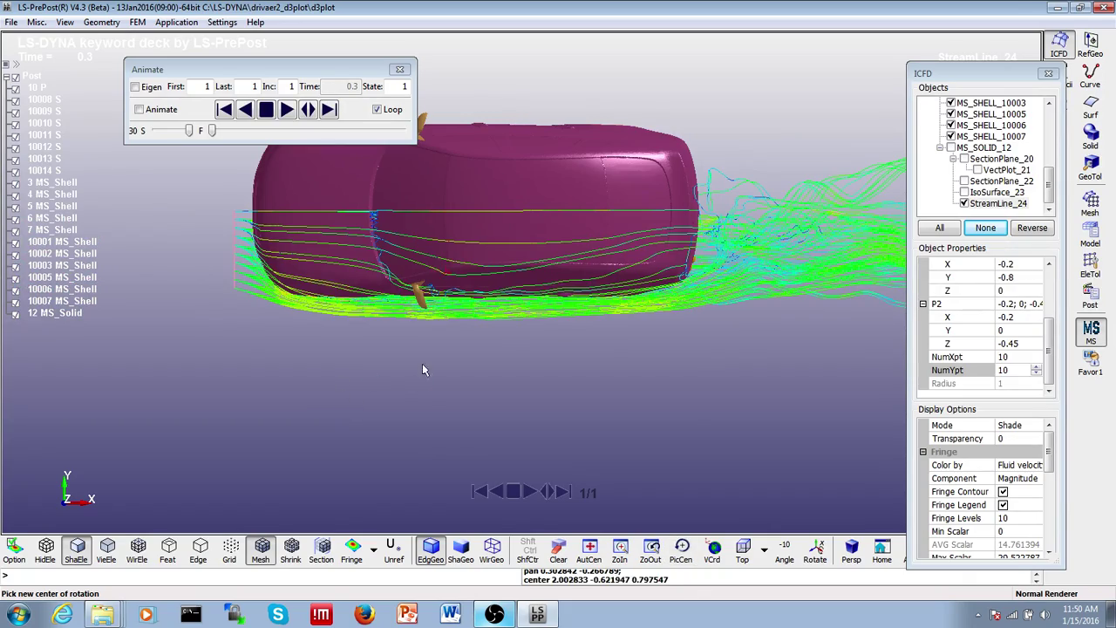
shift+drag(447, 271, 536, 251)
shift+right_drag(536, 251, 626, 476)
shift+middle_drag(384, 280, 489, 316)
shift+middle_drag(635, 211, 498, 216)
shift+drag(530, 187, 571, 158)
shift+middle_drag(682, 325, 552, 258)
shift+drag(565, 272, 453, 142)
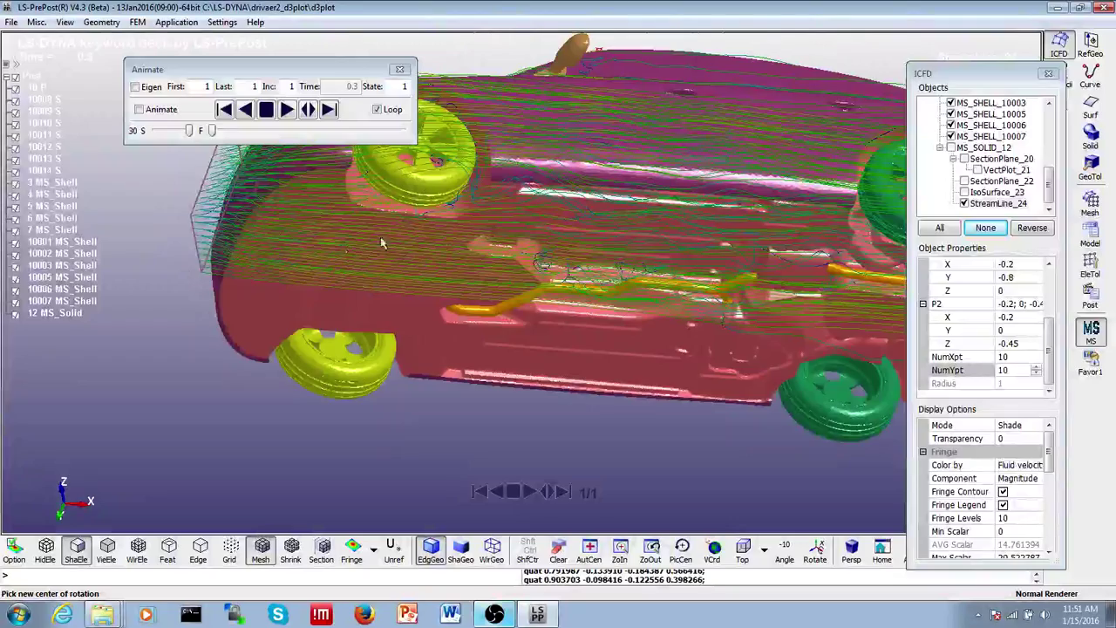
Examine the streamlines along the underbody and behind the rear wheels, ending with a front side view of the car.
shift+middle_drag(602, 270, 529, 273)
shift+right_drag(529, 273, 614, 368)
shift+middle_drag(563, 304, 526, 316)
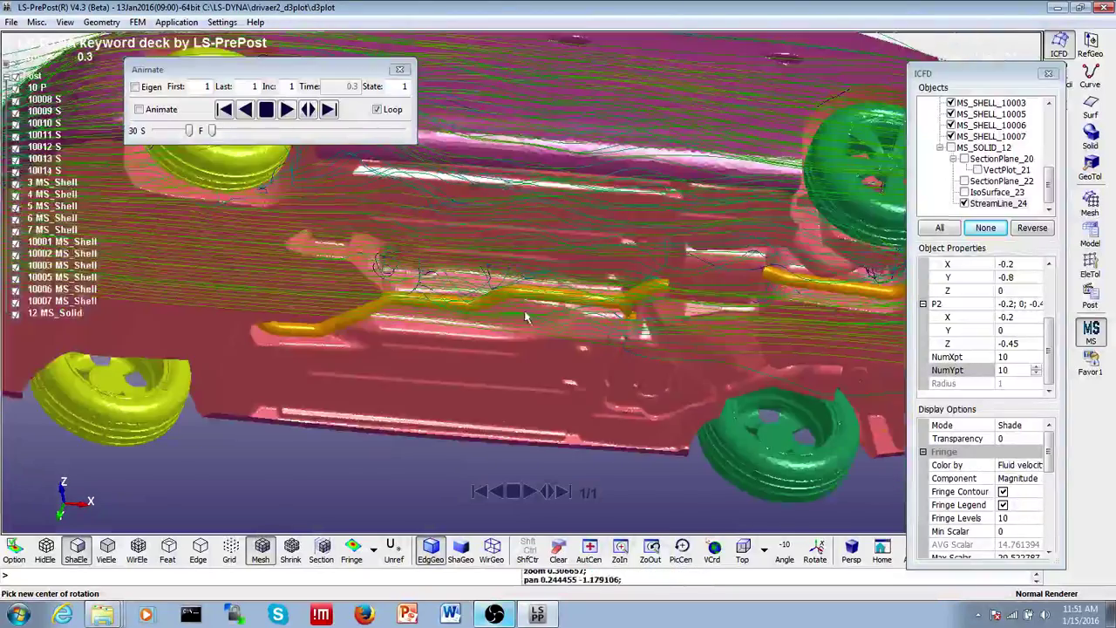
shift+right_drag(490, 272, 486, 279)
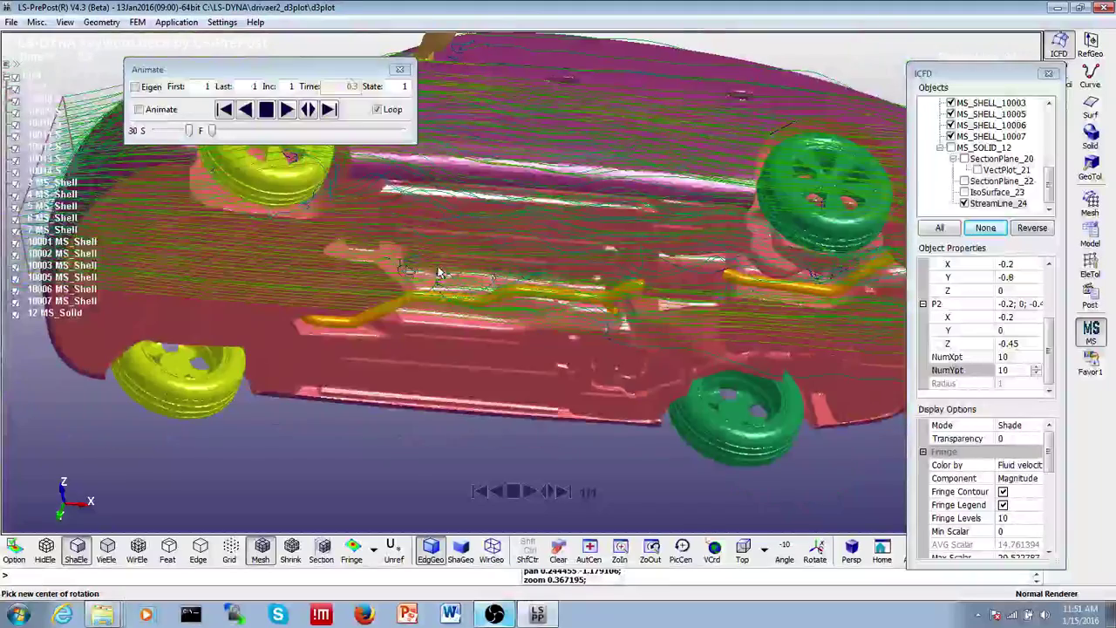
shift+middle_drag(503, 291, 429, 269)
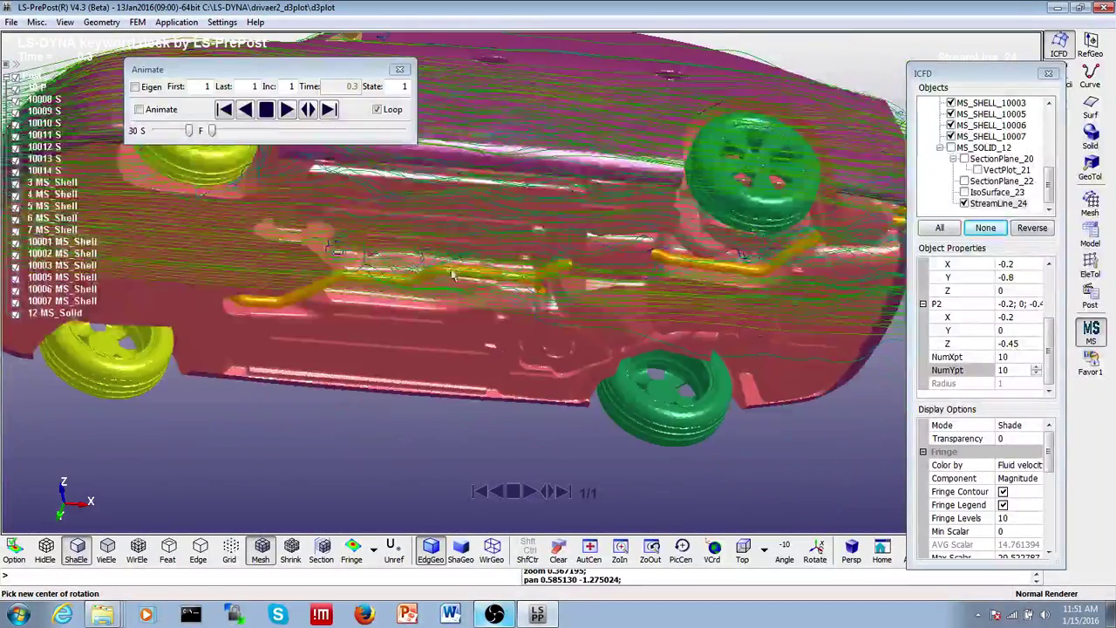
shift+right_drag(535, 295, 536, 300)
shift+middle_drag(481, 295, 487, 298)
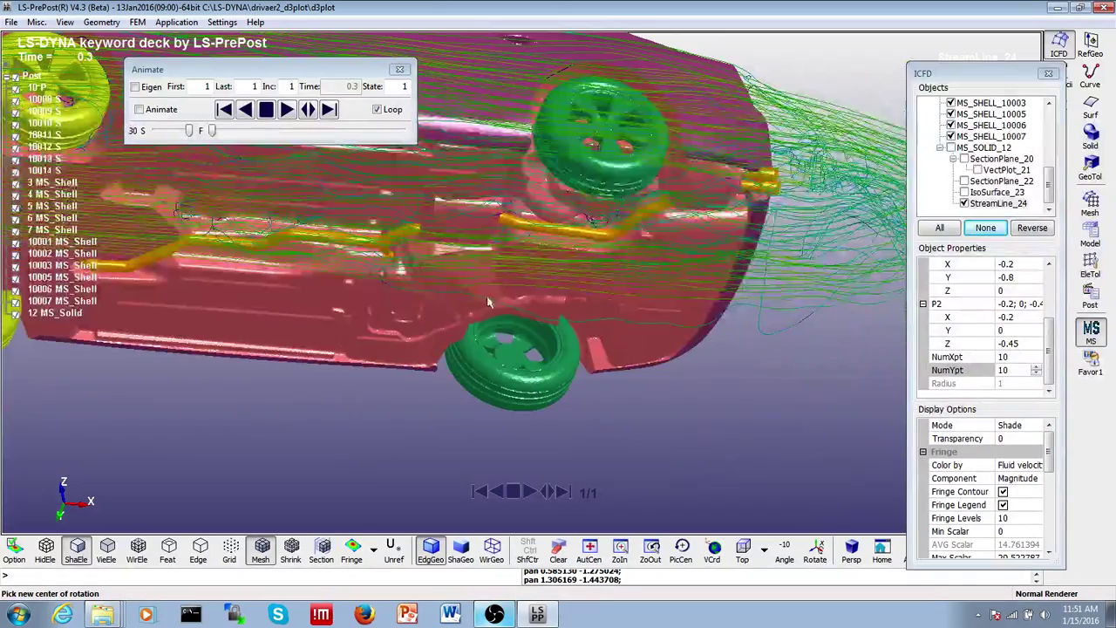
shift+middle_drag(583, 290, 503, 283)
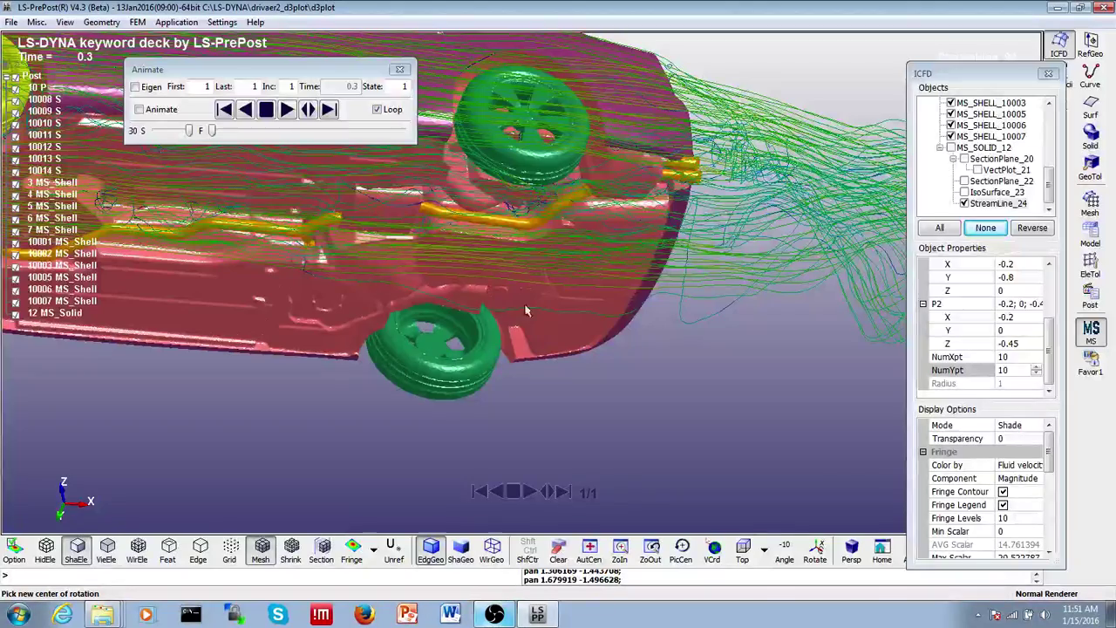
mouse_move(473, 286)
ctrl+middle_down()
mouse_move(475, 301)
mouse_move(660, 384)
ctrl+middle_up()
ctrl+right_drag(599, 370, 489, 253)
mouse_move(499, 284)
ctrl+mouse_down()
mouse_move(647, 336)
mouse_move(613, 405)
ctrl+mouse_up()
ctrl+drag(703, 326, 249, 347)
mouse_move(539, 264)
ctrl+mouse_down()
mouse_move(353, 327)
mouse_move(558, 384)
ctrl+mouse_up()
Set the vector format type of StreamLine_24 to Shade and update the streamlines.
click(1053, 493)
scroll(1053, 494, down, 3)
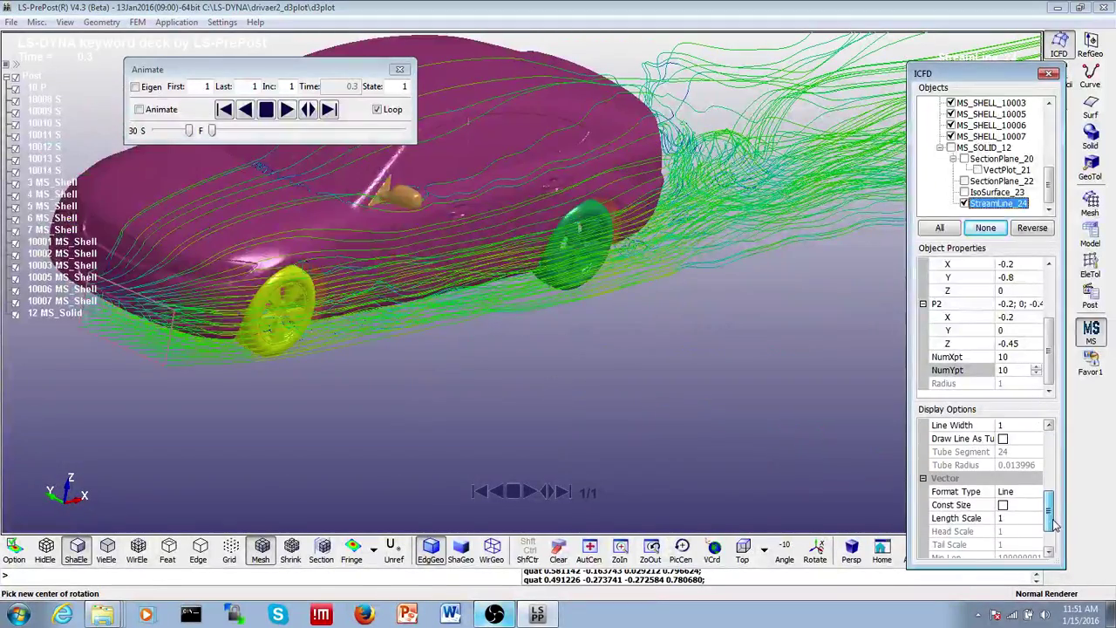
click(1019, 480)
click(1019, 485)
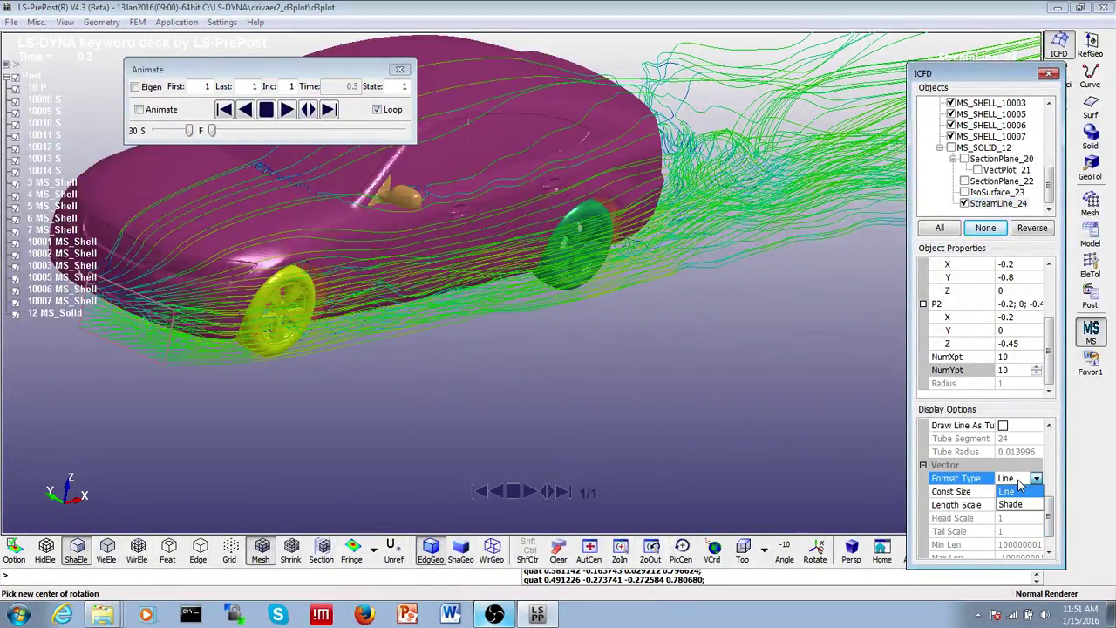
click(1016, 511)
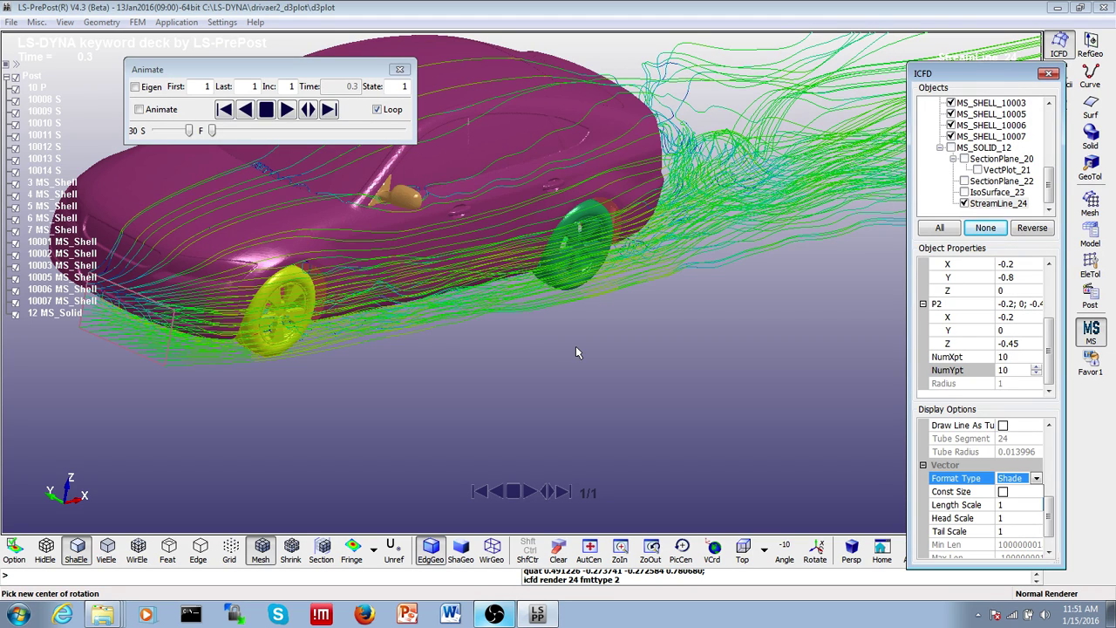
right_click(1000, 204)
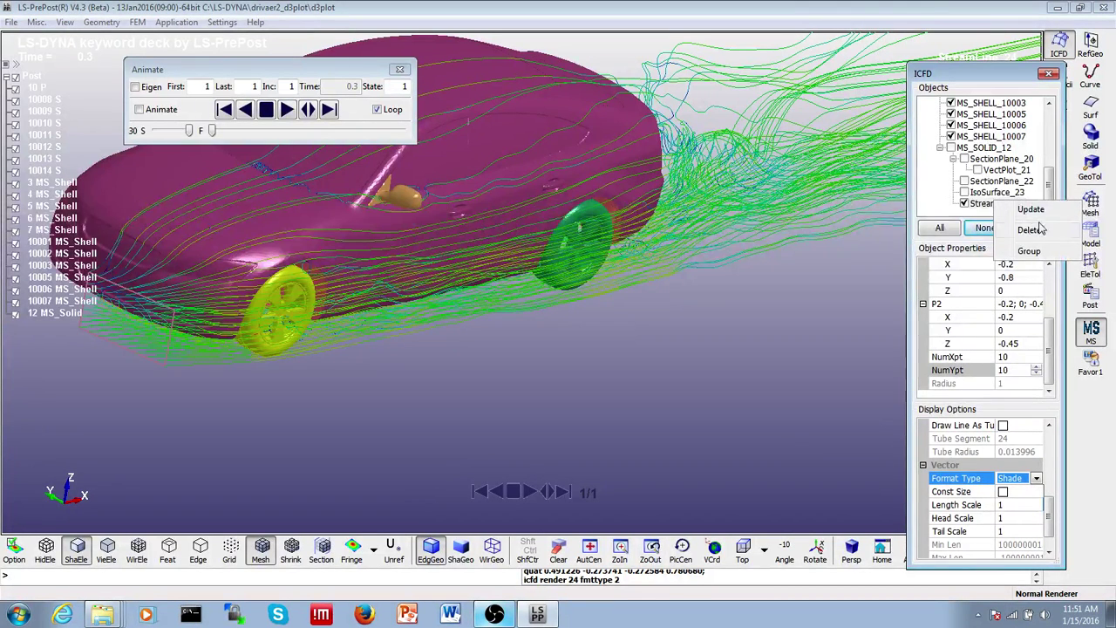
click(1027, 210)
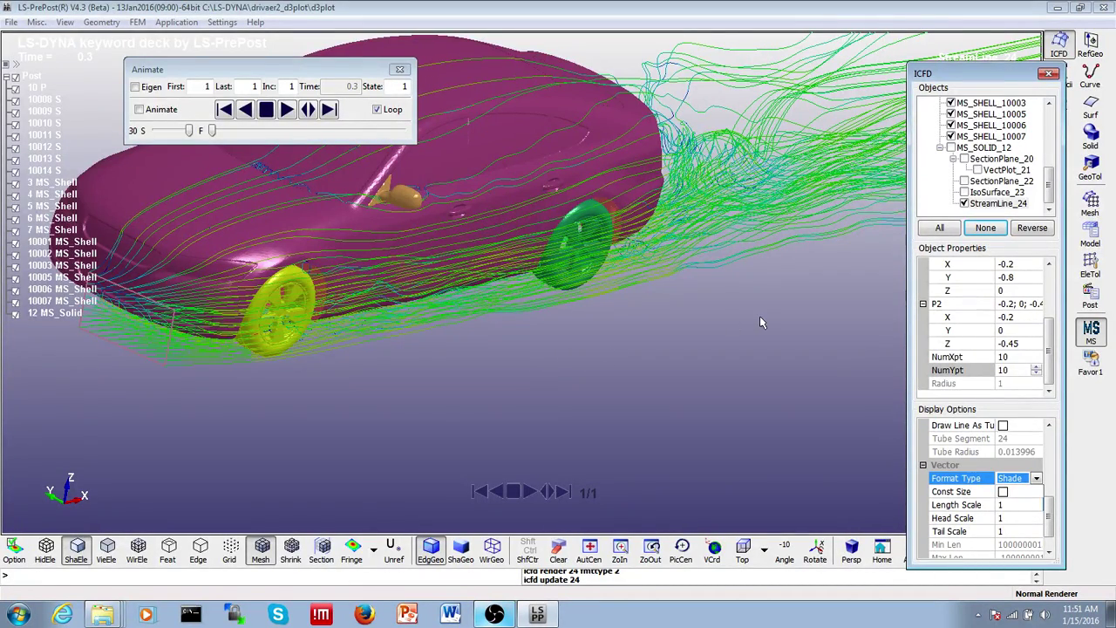
drag(757, 314, 567, 412)
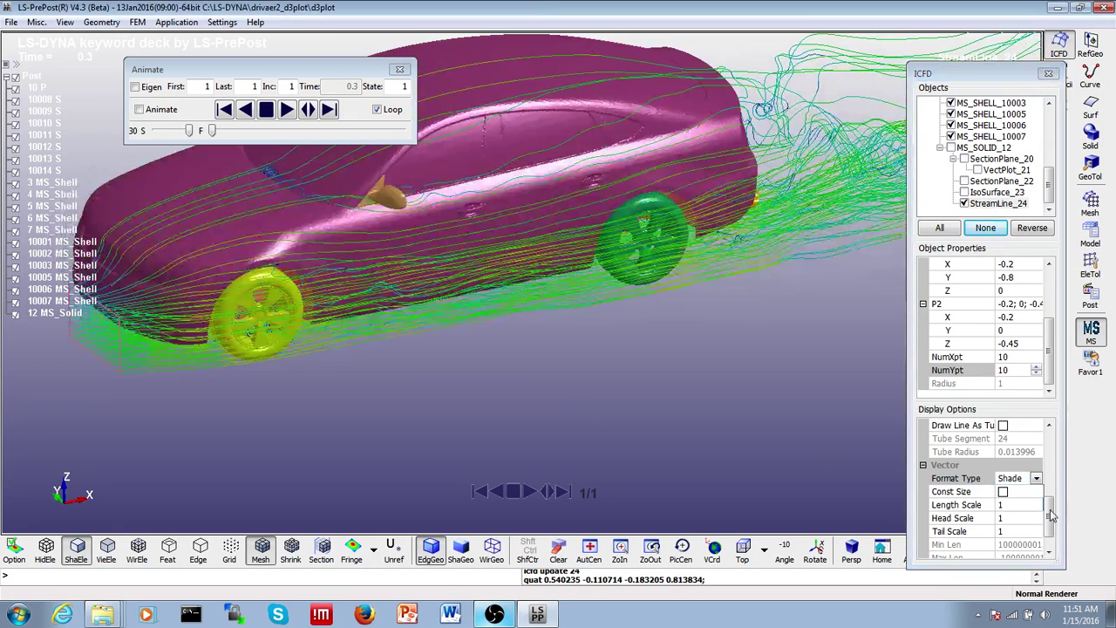
click(1035, 480)
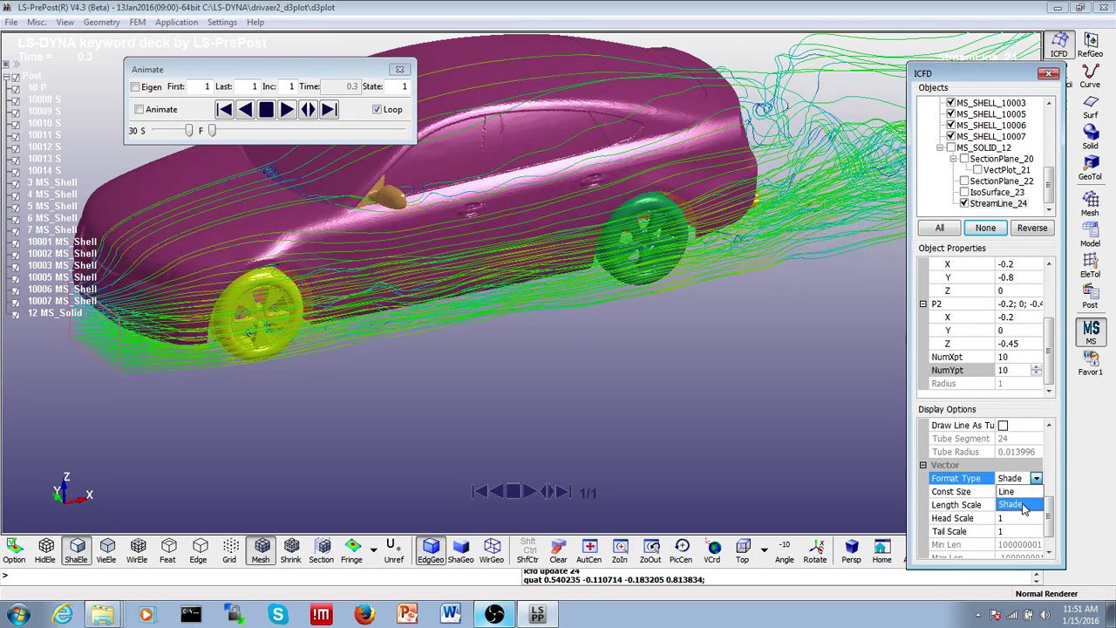
click(1001, 216)
click(1001, 204)
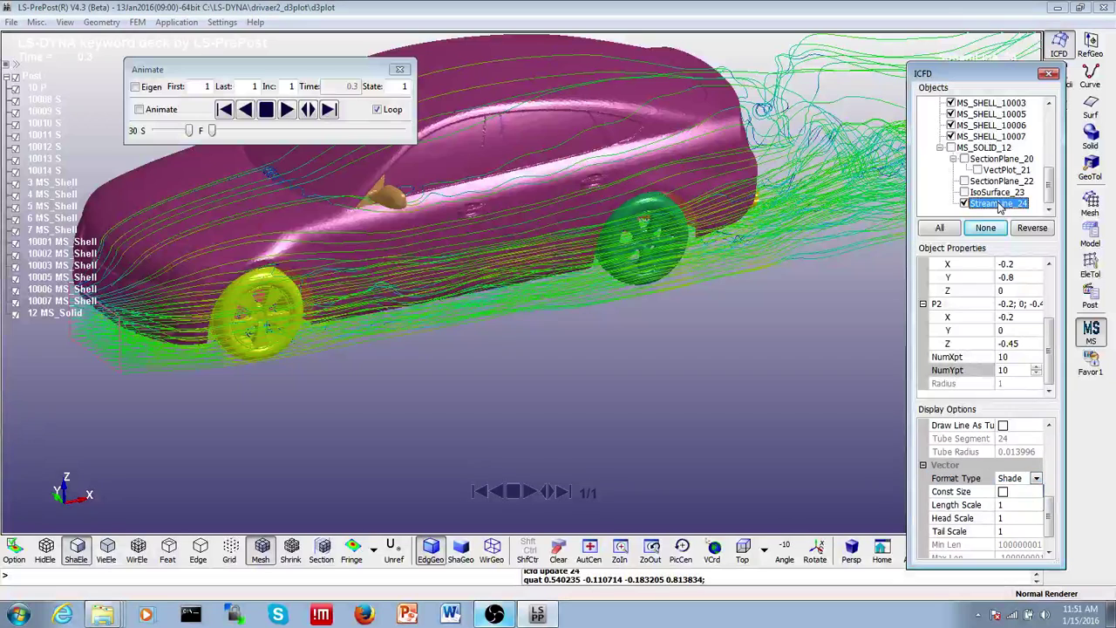
click(1035, 478)
click(1025, 505)
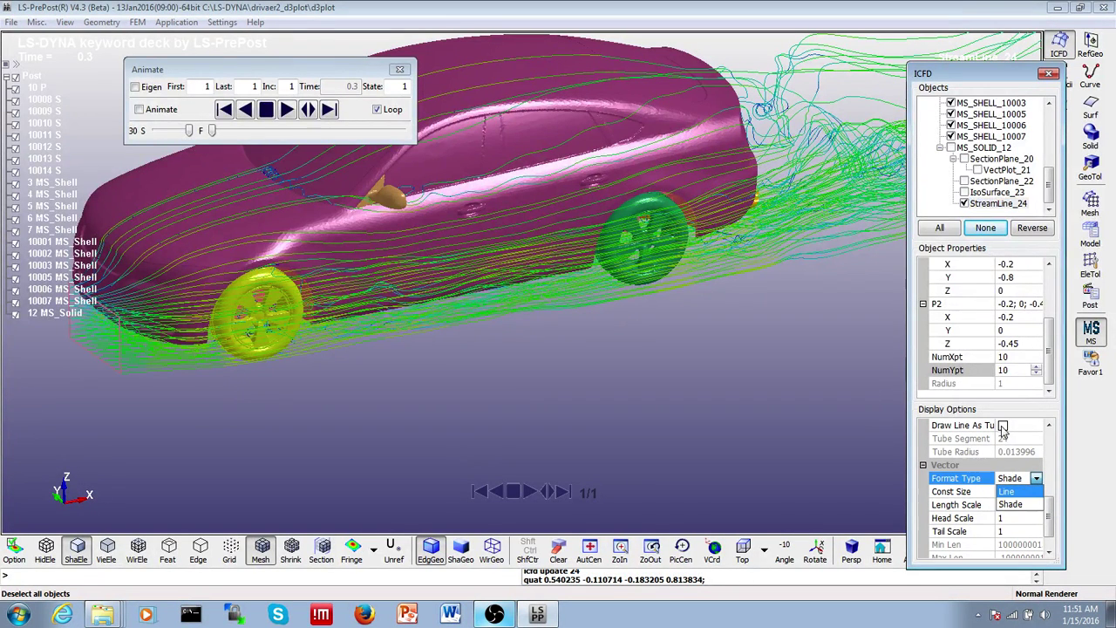
Draw the StreamLine_24 lines as tubes and view them around the car's front and side.
click(1003, 426)
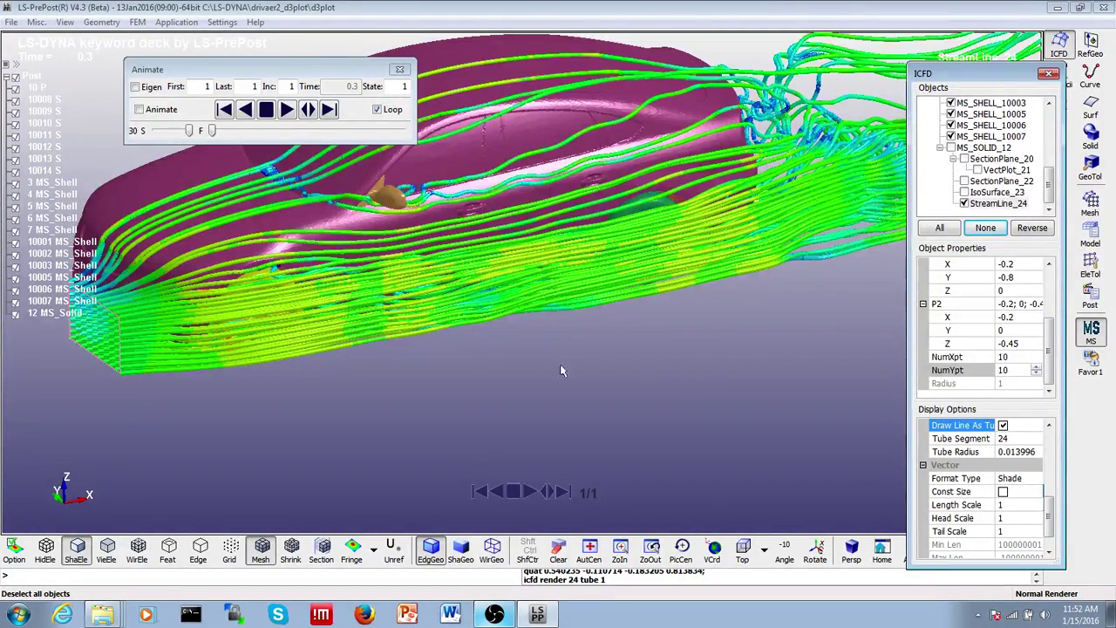
mouse_move(562, 371)
shift+mouse_down()
mouse_move(695, 311)
mouse_move(692, 349)
shift+mouse_up()
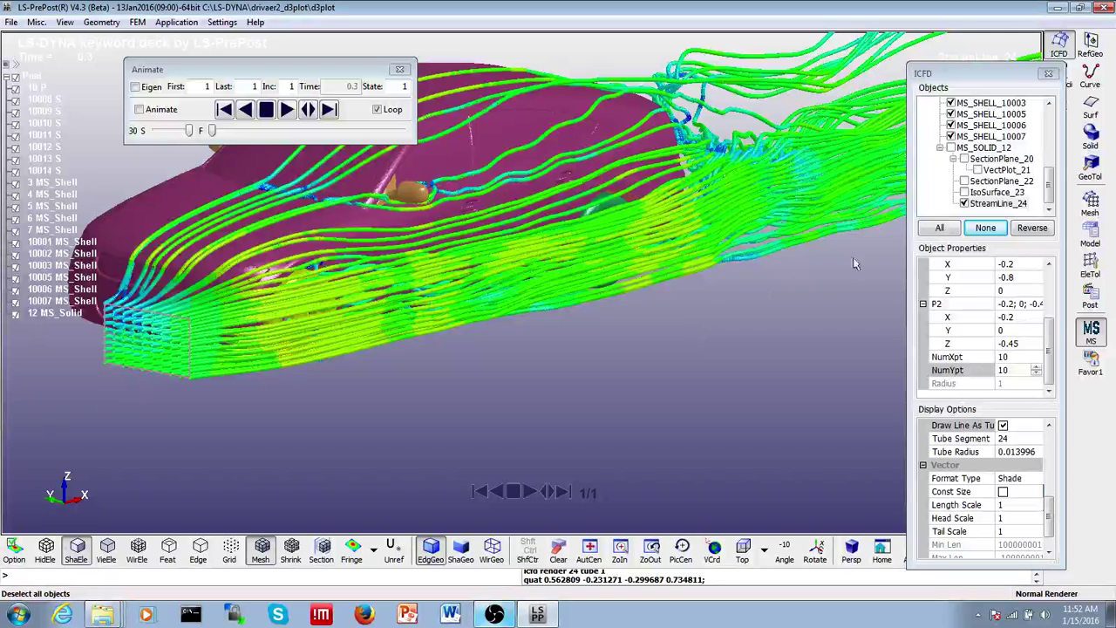
Hide the StreamLine_24 object so only the car is displayed, seen from the front side.
click(965, 203)
shift+drag(653, 303, 611, 312)
shift+middle_drag(526, 323, 549, 378)
mouse_move(562, 349)
shift+mouse_down()
mouse_move(596, 244)
mouse_move(588, 270)
shift+mouse_up()
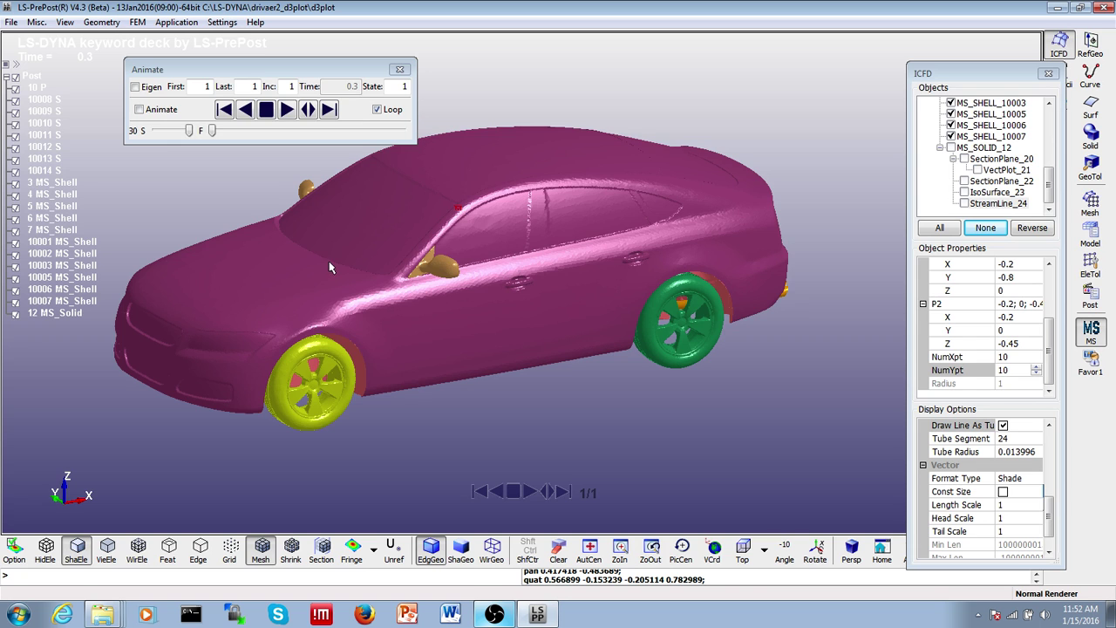
Examine the bare car body up close around the front wheel and side, and as a whole.
ctrl+right_drag(640, 506, 575, 348)
ctrl+drag(571, 348, 497, 336)
ctrl+middle_drag(497, 336, 628, 336)
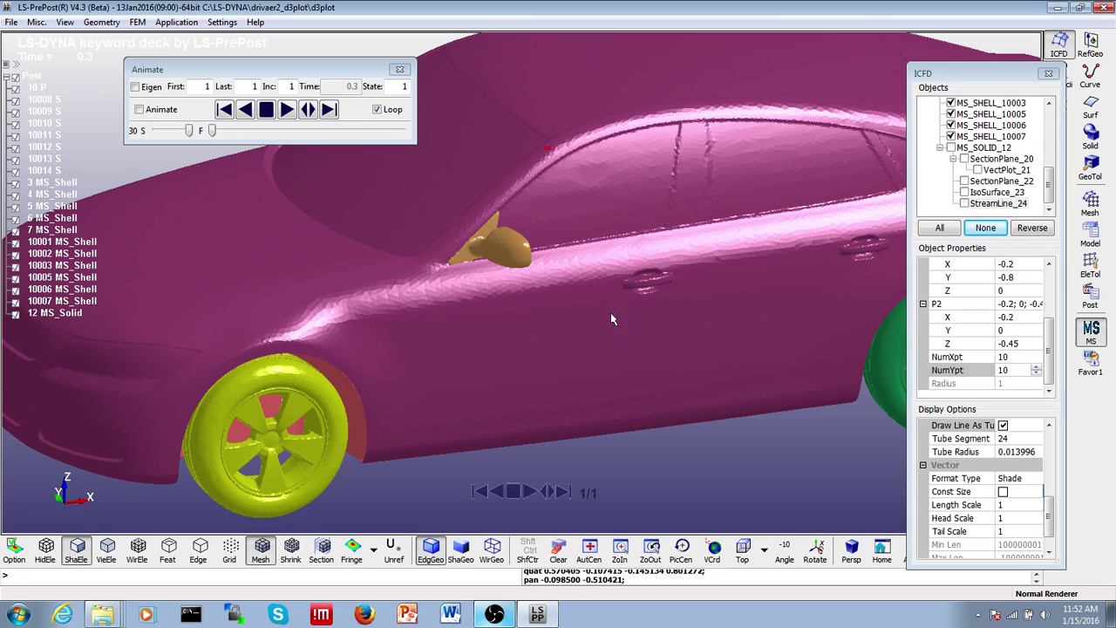
ctrl+middle_drag(258, 350, 418, 256)
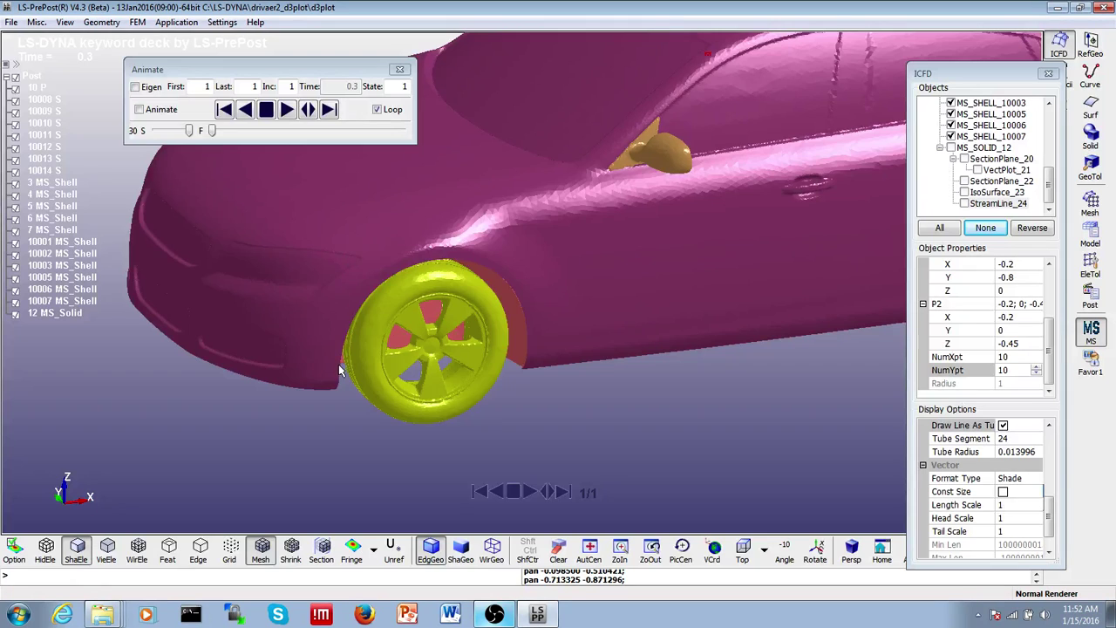
ctrl+middle_drag(617, 255, 182, 381)
mouse_move(122, 152)
ctrl+right_down()
mouse_move(187, 179)
mouse_move(262, 250)
ctrl+right_up()
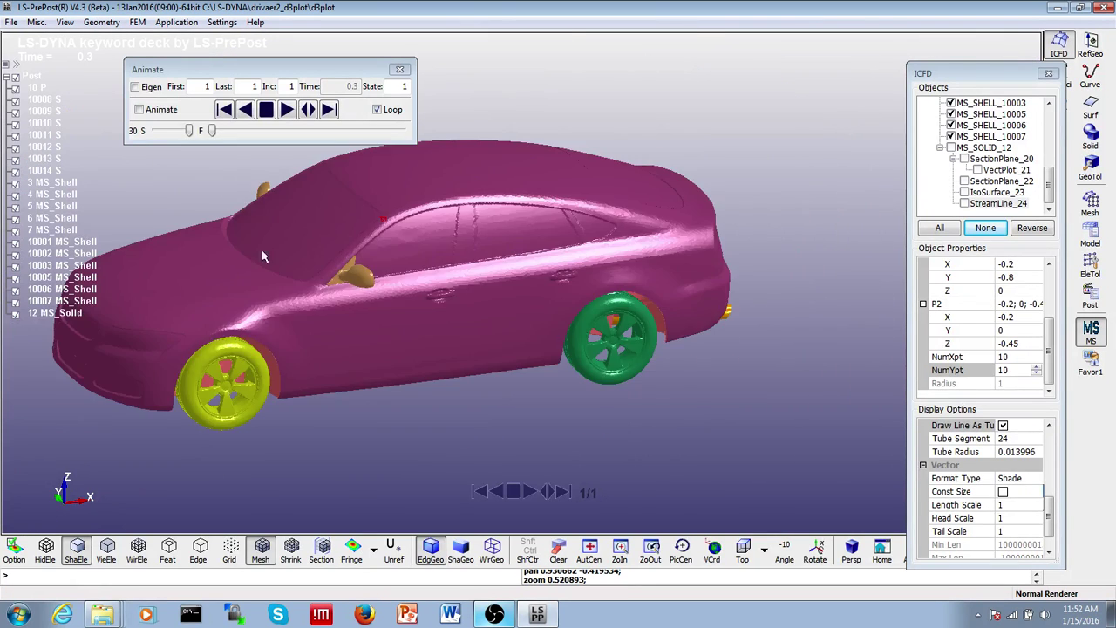
mouse_move(263, 251)
ctrl+mouse_down()
mouse_move(400, 272)
mouse_move(463, 215)
ctrl+mouse_up()
ctrl+drag(341, 349, 371, 352)
ctrl+middle_drag(334, 356, 427, 345)
mouse_move(448, 308)
ctrl+mouse_down()
mouse_move(479, 243)
mouse_move(554, 329)
ctrl+mouse_up()
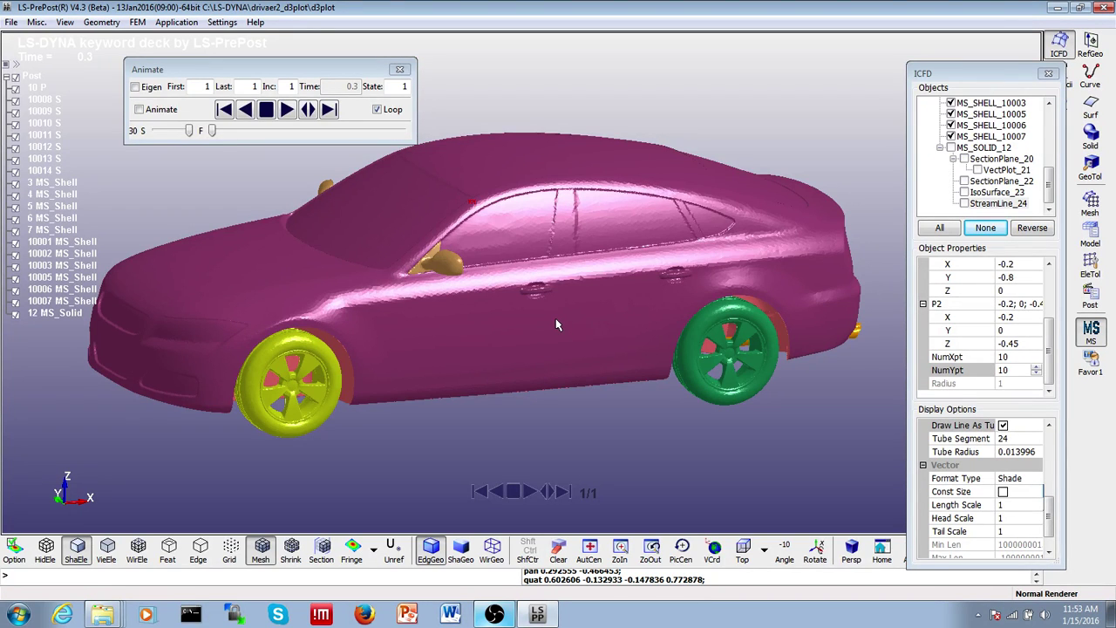
ctrl+right_drag(639, 382, 579, 317)
ctrl+middle_drag(416, 354, 484, 350)
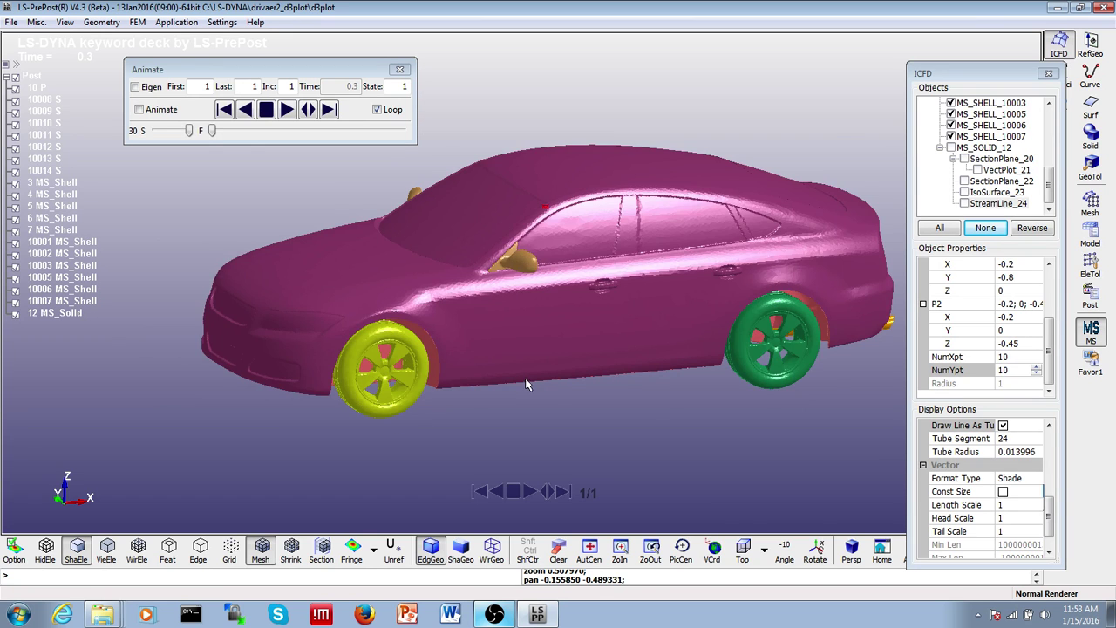
ctrl+drag(395, 420, 263, 397)
ctrl+drag(401, 401, 538, 414)
mouse_move(656, 317)
ctrl+mouse_down()
mouse_move(671, 304)
mouse_move(573, 311)
mouse_move(624, 352)
mouse_move(578, 367)
ctrl+mouse_up()
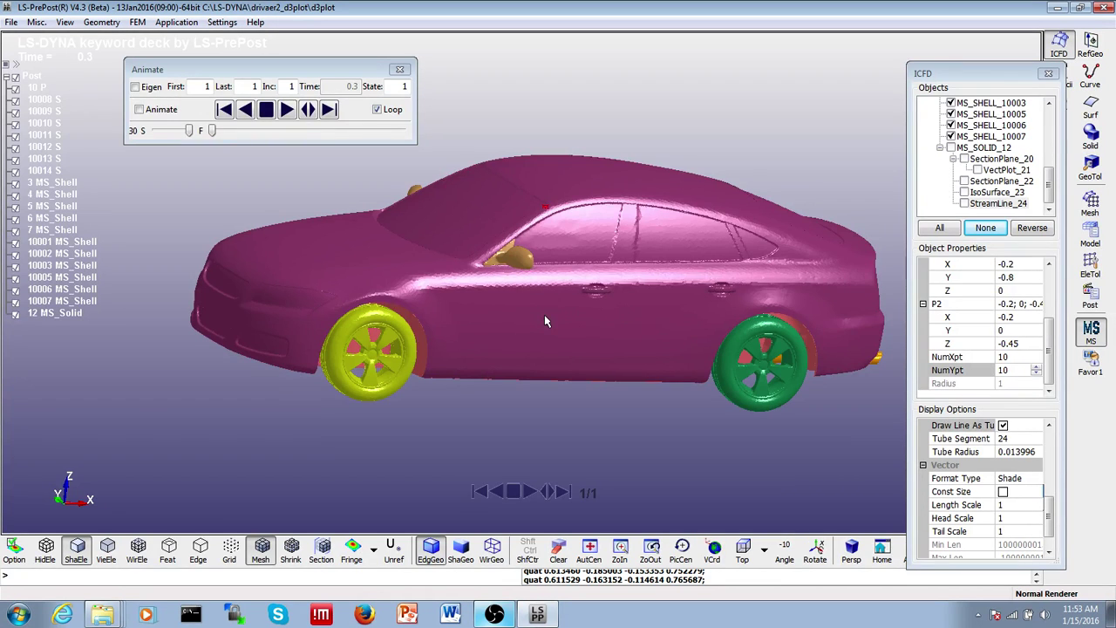
ctrl+right_drag(578, 305, 407, 131)
ctrl+right_drag(621, 281, 717, 359)
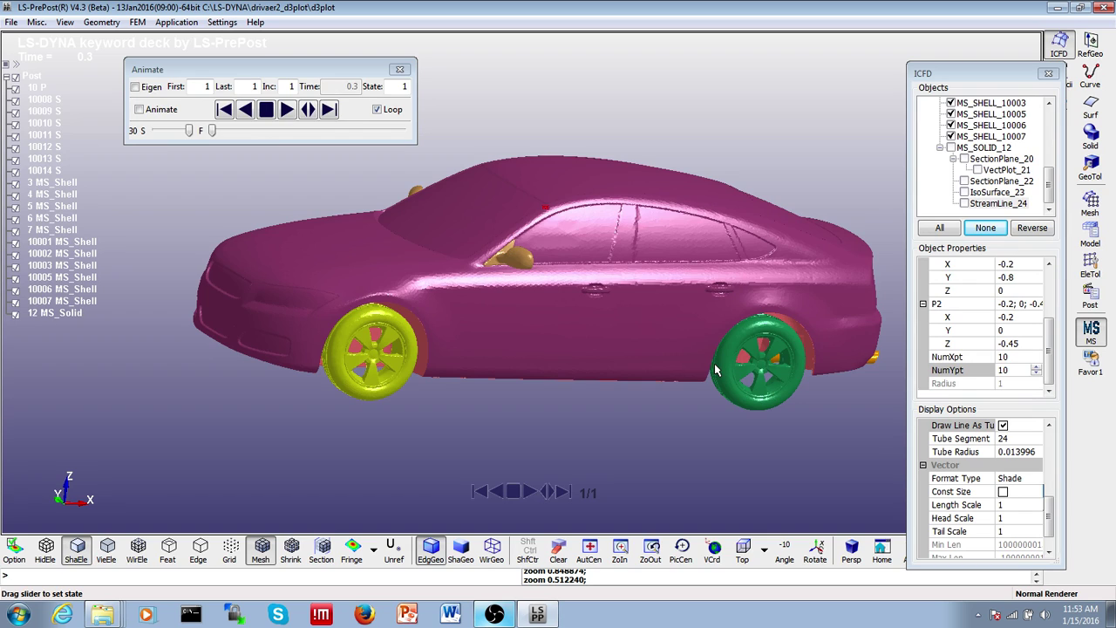
Create a vortex core object from MS_SOLID_12 and view it behind the car.
click(973, 147)
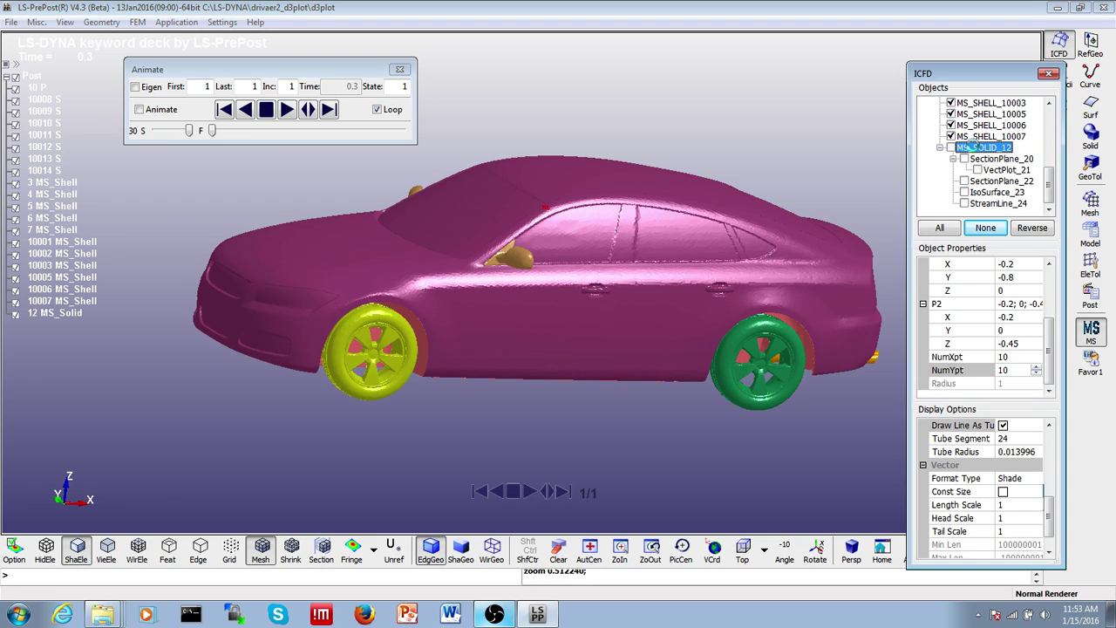
right_click(974, 148)
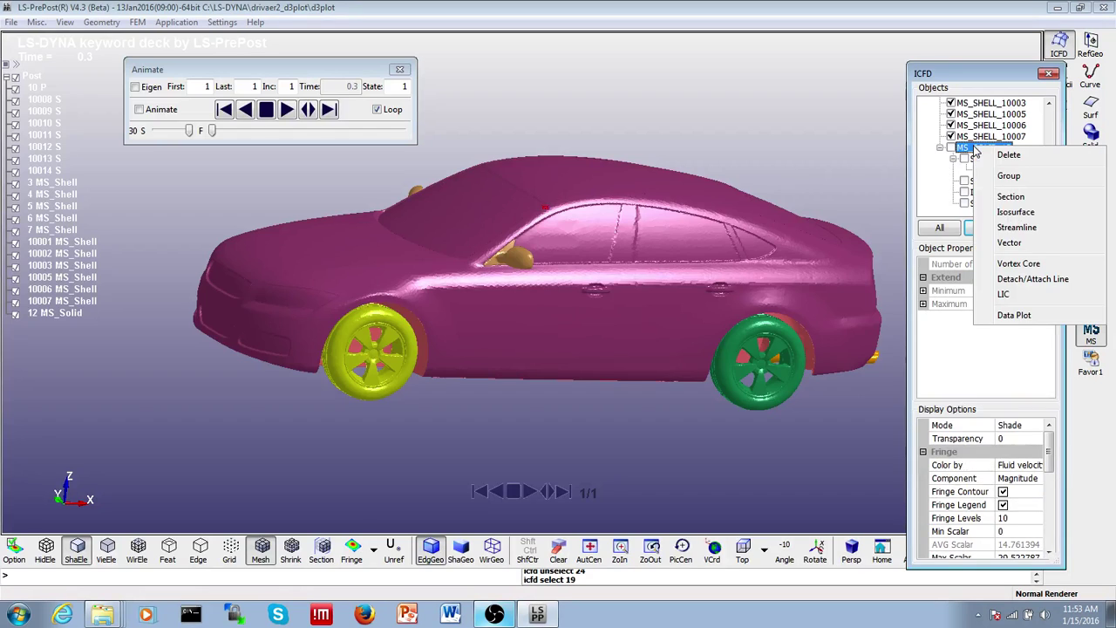
click(1004, 263)
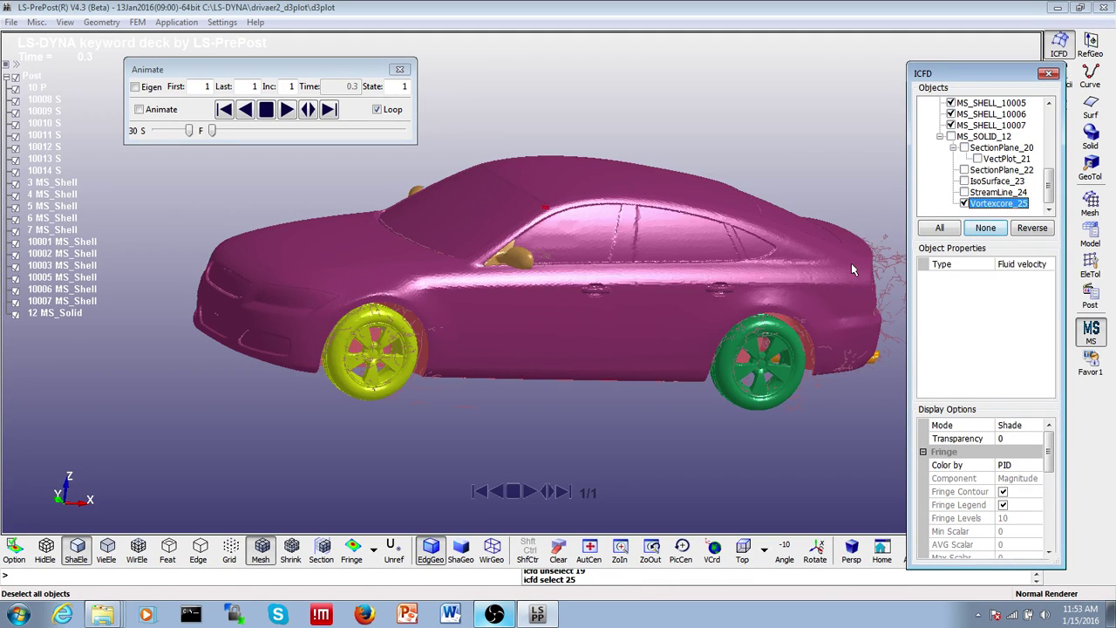
shift+middle_drag(744, 293, 737, 240)
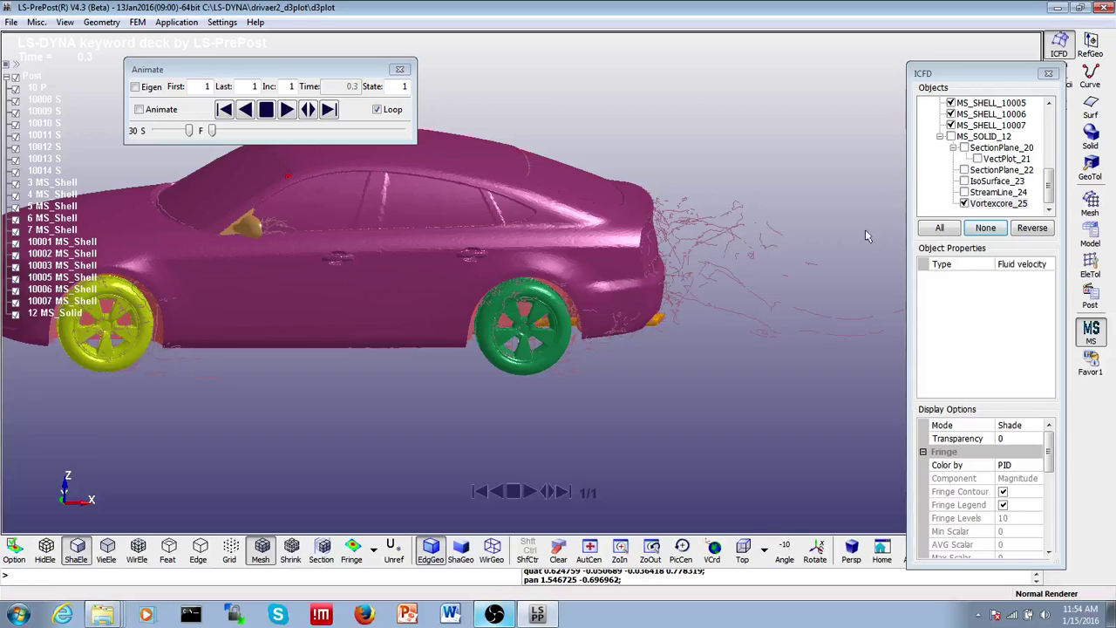
Draw the Vortexcore_25 lines as tubes.
click(985, 203)
drag(1047, 460, 1048, 506)
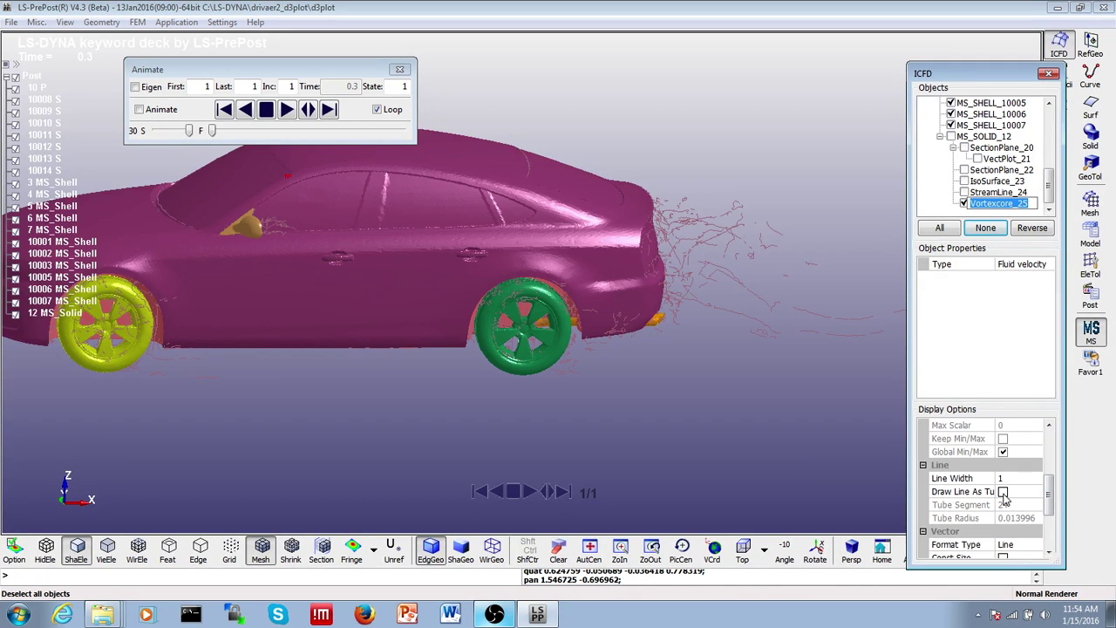
click(1002, 492)
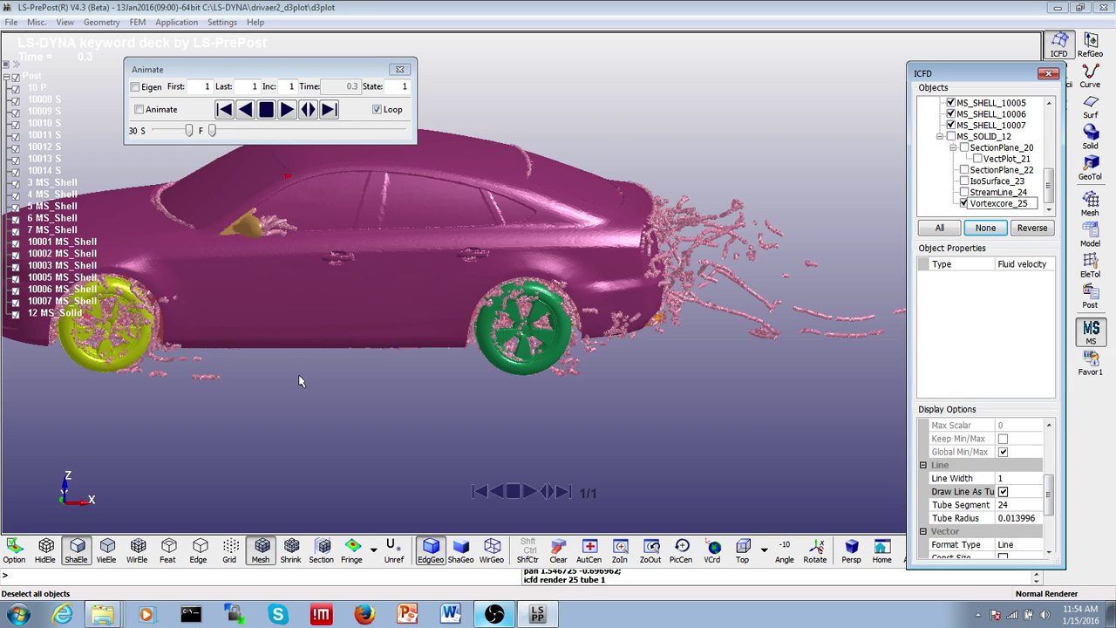
ctrl+right_drag(397, 358, 574, 381)
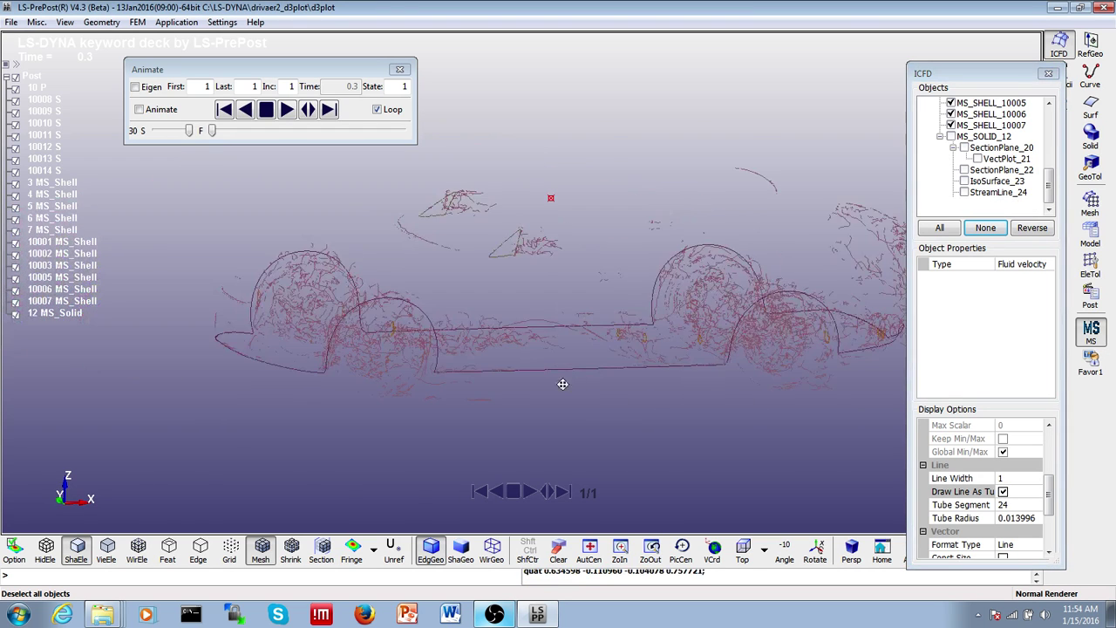
Examine the vortex core tubes in the left view around the wheels, mirror and rear wake, and then under the car body.
click(765, 551)
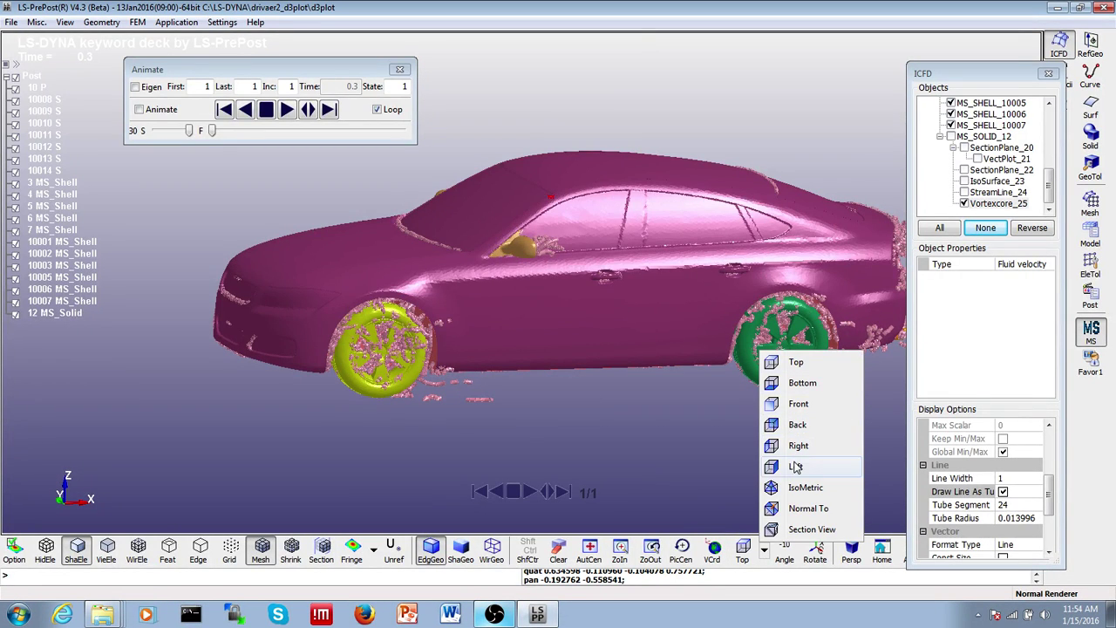
click(795, 467)
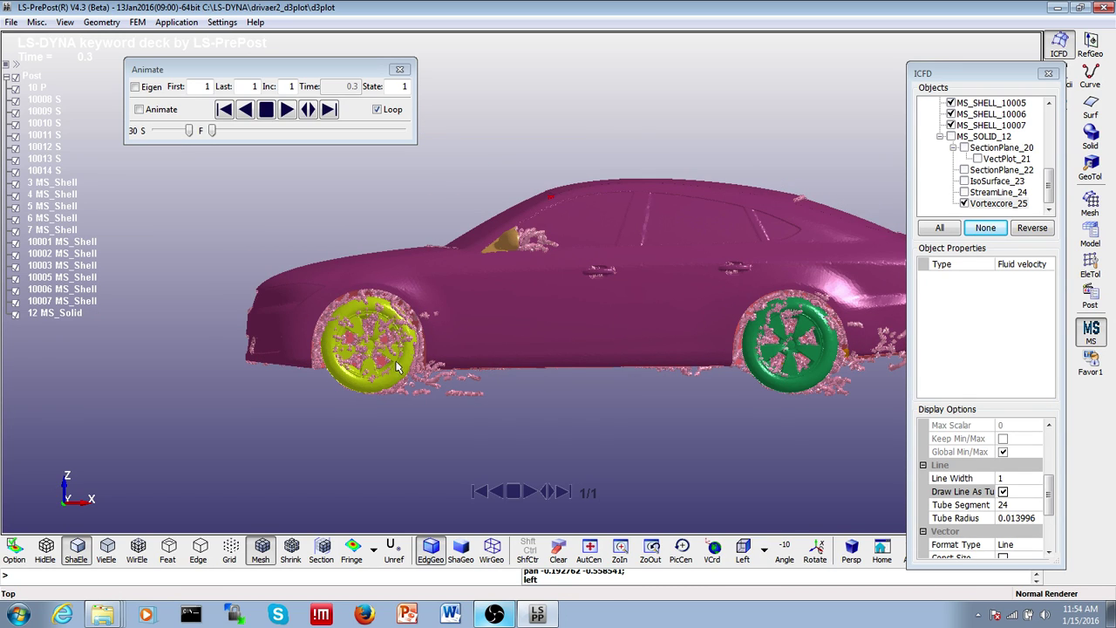
ctrl+right_drag(398, 253, 491, 404)
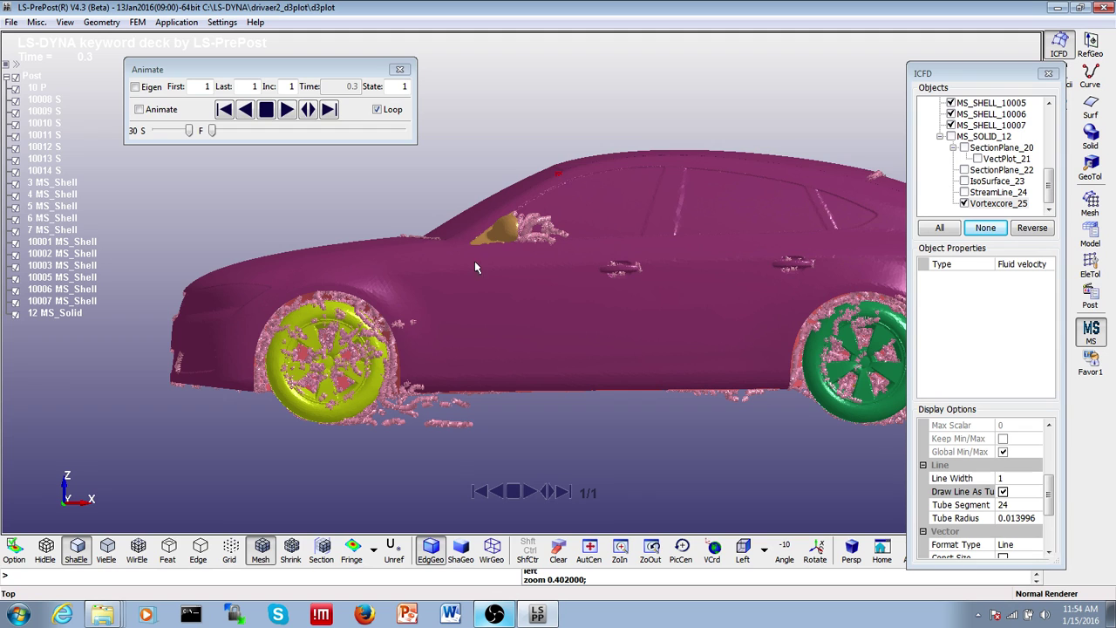
mouse_move(601, 273)
ctrl+right_down()
mouse_move(643, 311)
mouse_move(668, 282)
mouse_move(661, 275)
ctrl+right_up()
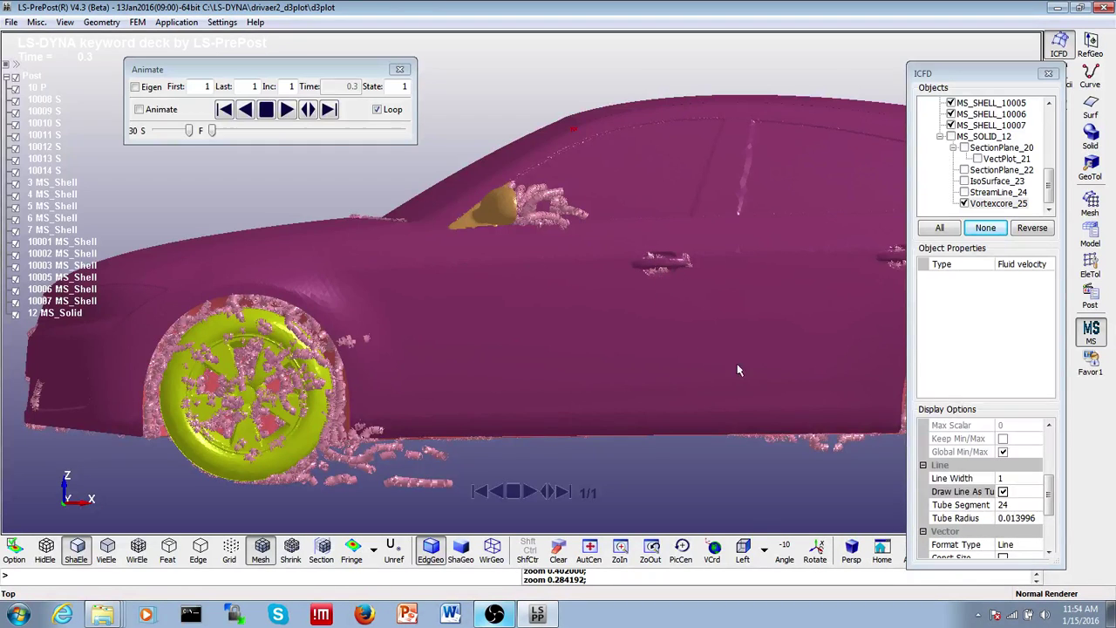
ctrl+middle_drag(735, 353, 387, 319)
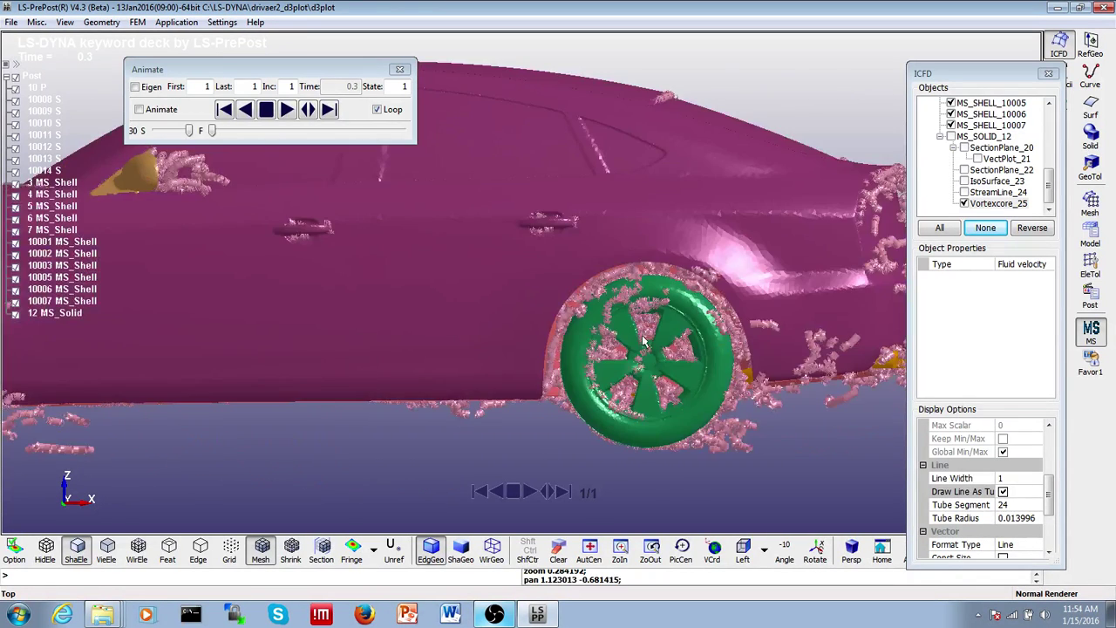
ctrl+middle_drag(643, 342, 261, 332)
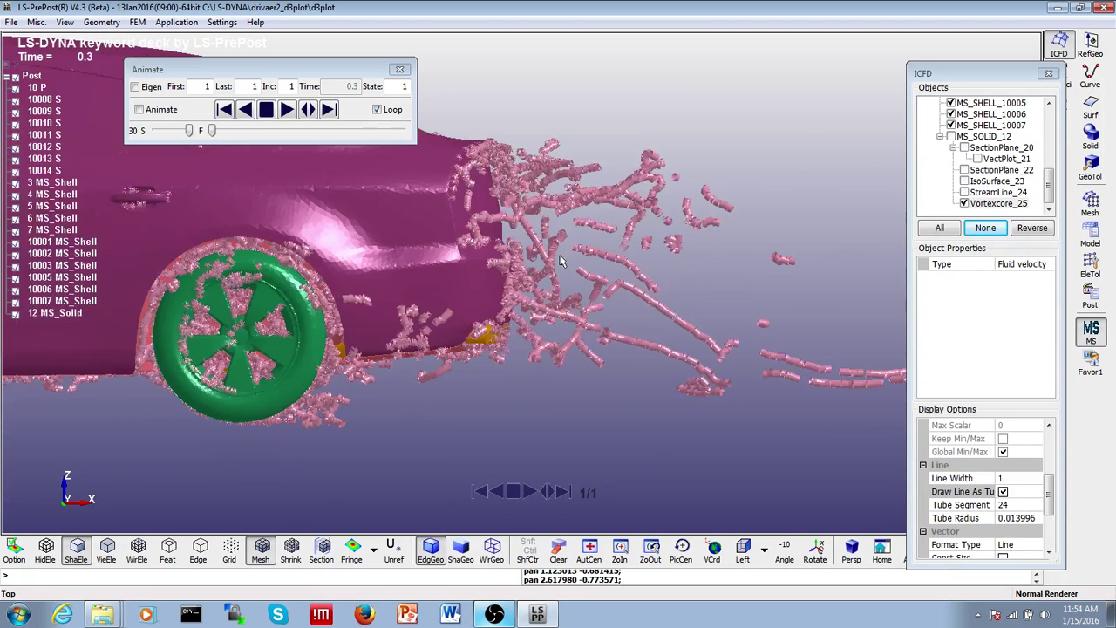
mouse_move(726, 346)
ctrl+middle_down()
mouse_move(454, 297)
mouse_move(481, 335)
mouse_move(605, 342)
ctrl+middle_up()
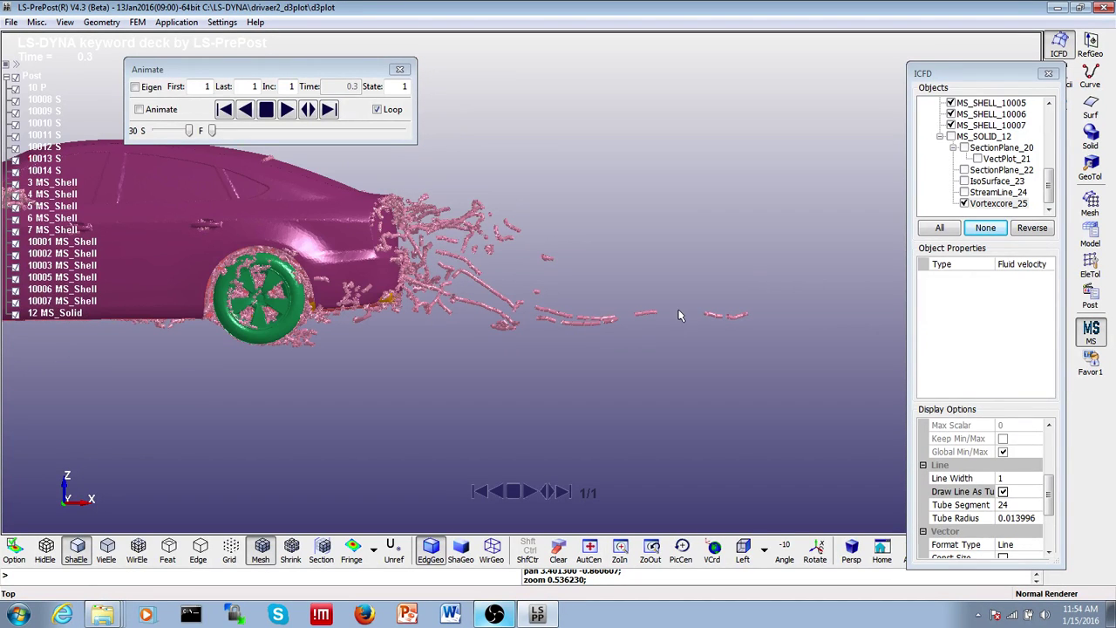
ctrl+middle_drag(236, 276, 785, 338)
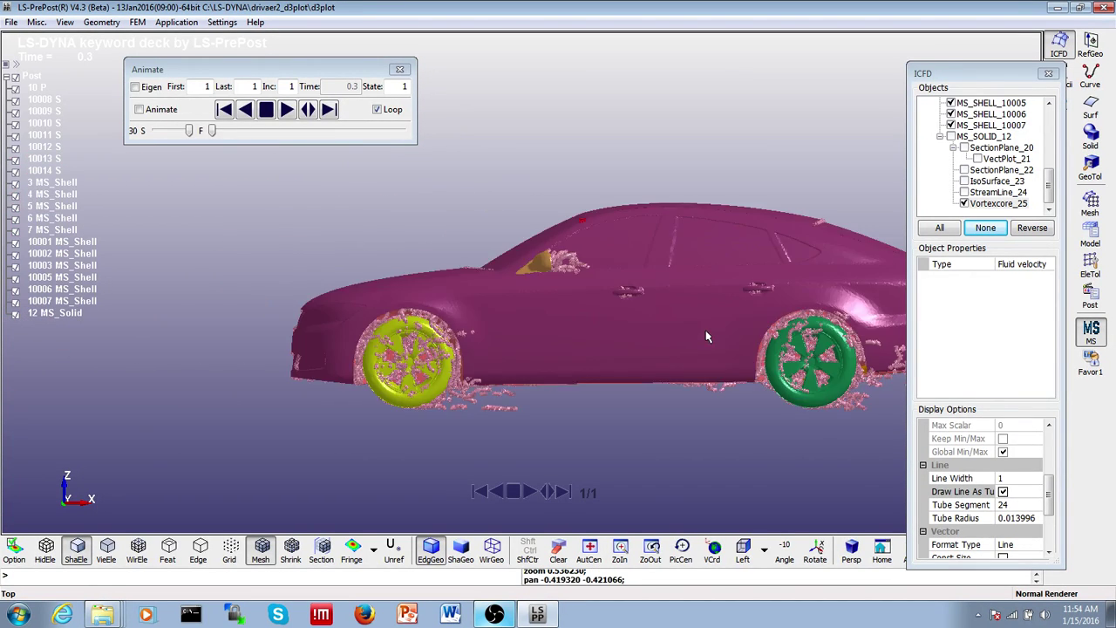
ctrl+middle_drag(689, 316, 525, 300)
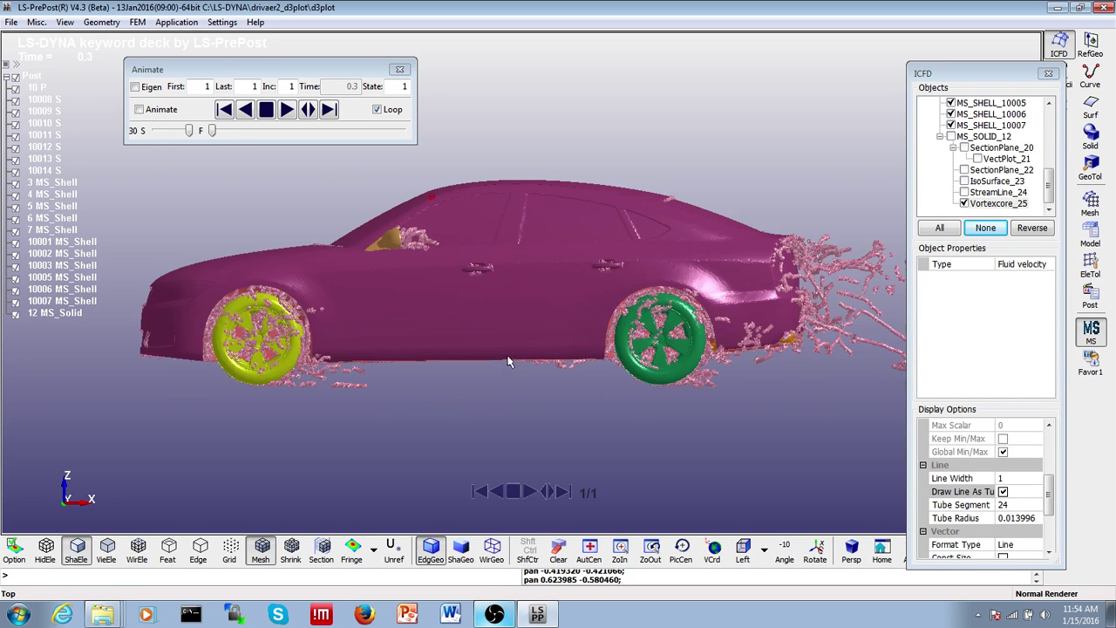
mouse_move(511, 361)
ctrl+mouse_down()
mouse_move(516, 213)
mouse_move(484, 372)
mouse_move(491, 220)
mouse_move(482, 342)
mouse_move(456, 214)
mouse_move(469, 249)
ctrl+mouse_up()
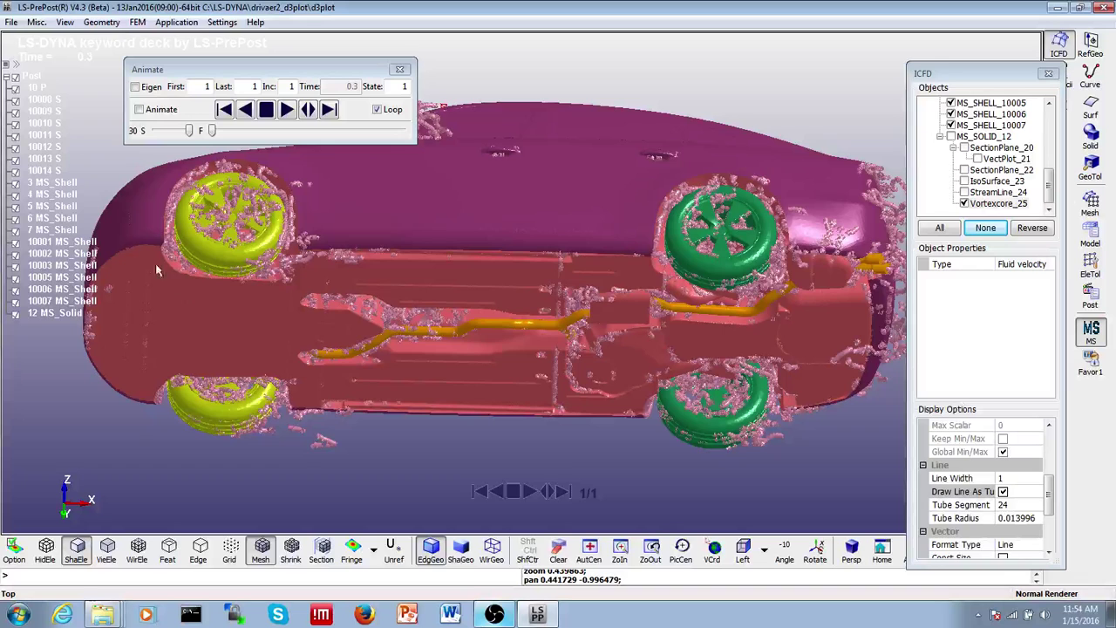
mouse_move(632, 405)
ctrl+mouse_down()
mouse_move(500, 244)
mouse_move(658, 377)
mouse_move(622, 361)
mouse_move(568, 293)
mouse_move(660, 302)
ctrl+mouse_up()
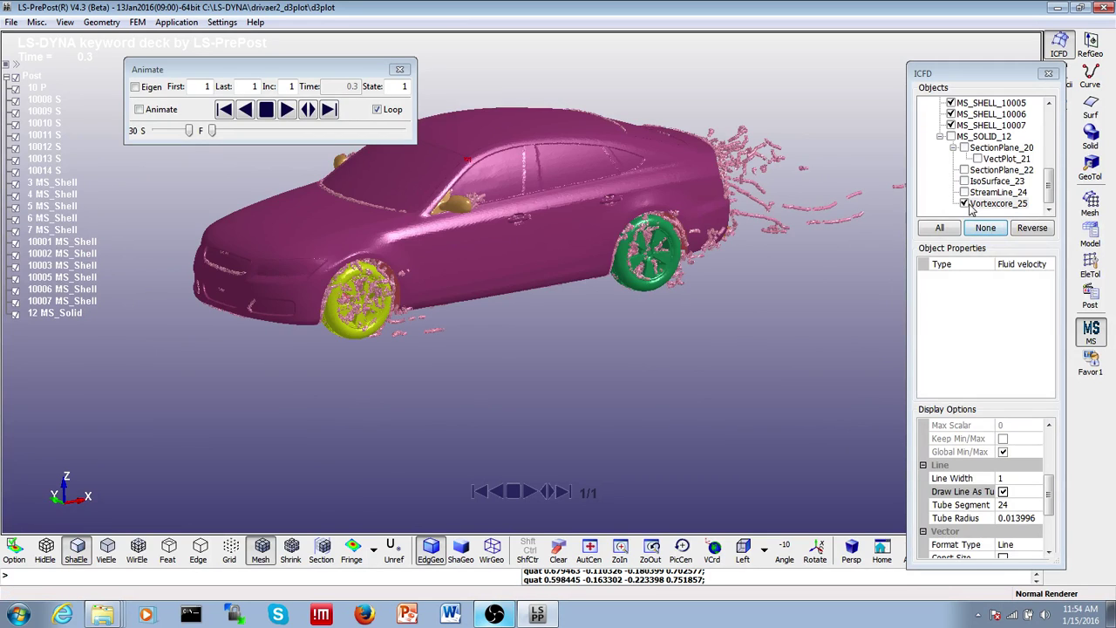
Hide Vortexcore_25 and create a LIC plane from MS_SOLID_12.
click(965, 203)
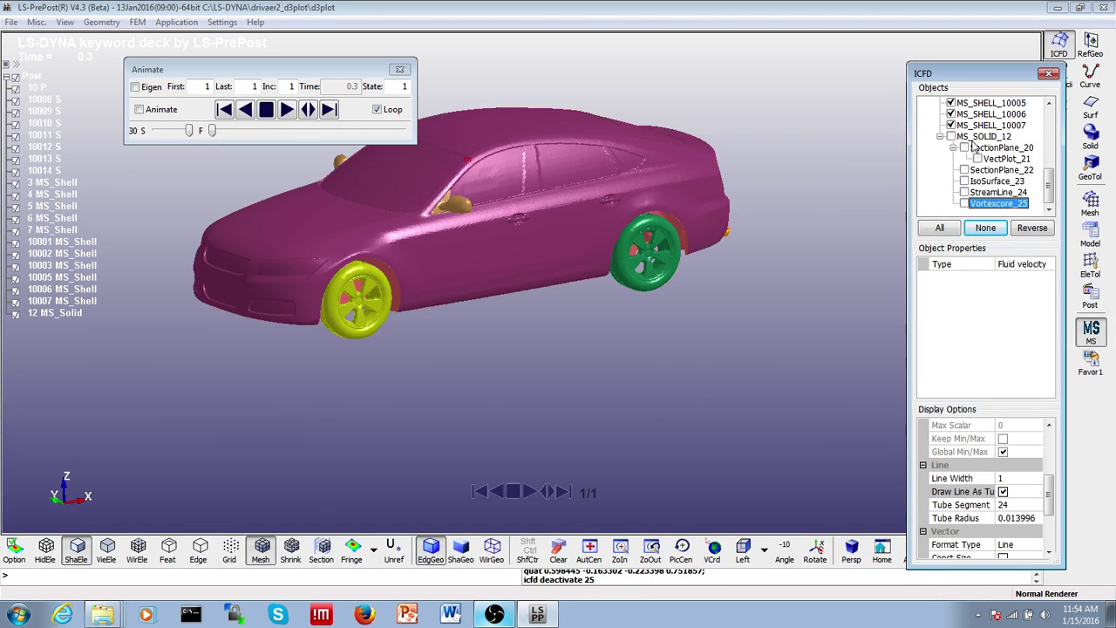
click(977, 136)
right_click(974, 142)
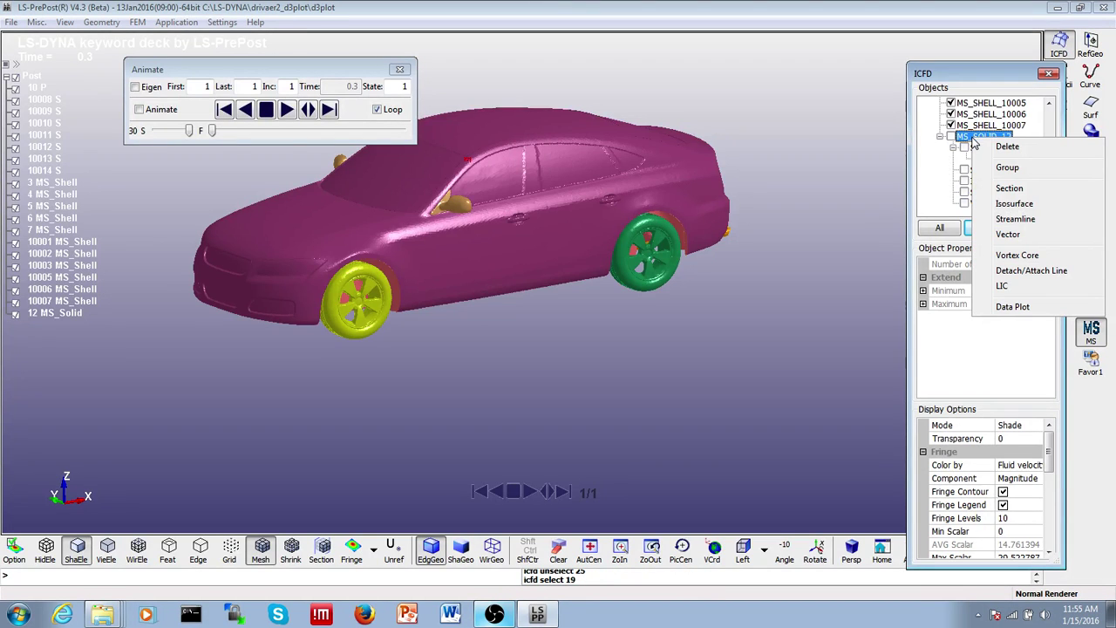
click(998, 286)
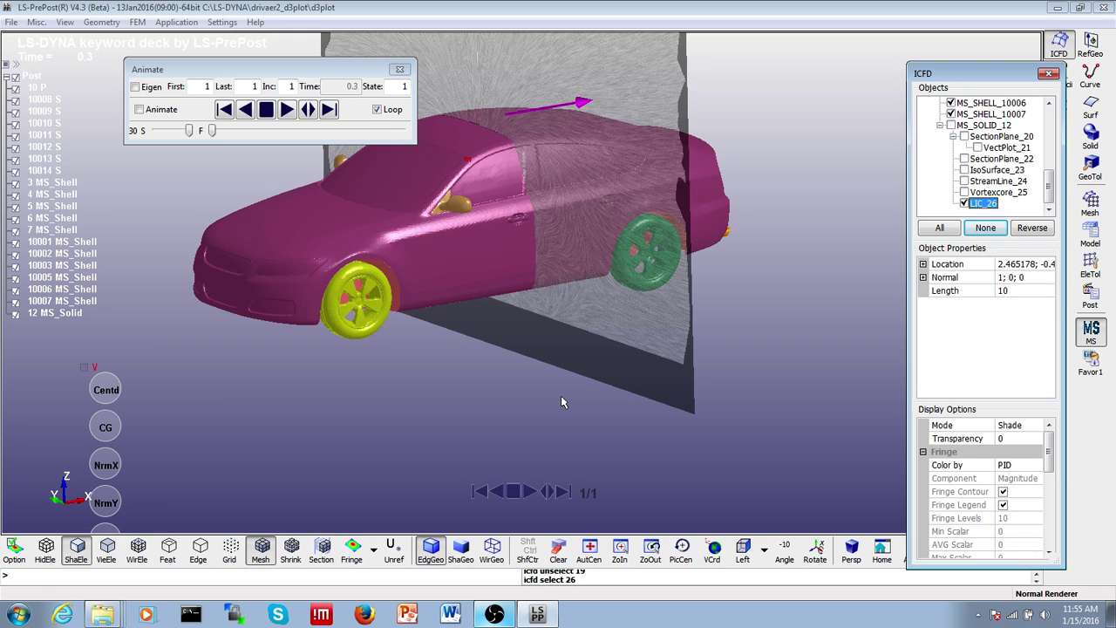
Examine the LIC flow pattern on the plane cutting through the car, up close and from the front and side.
ctrl+right_drag(535, 217, 543, 227)
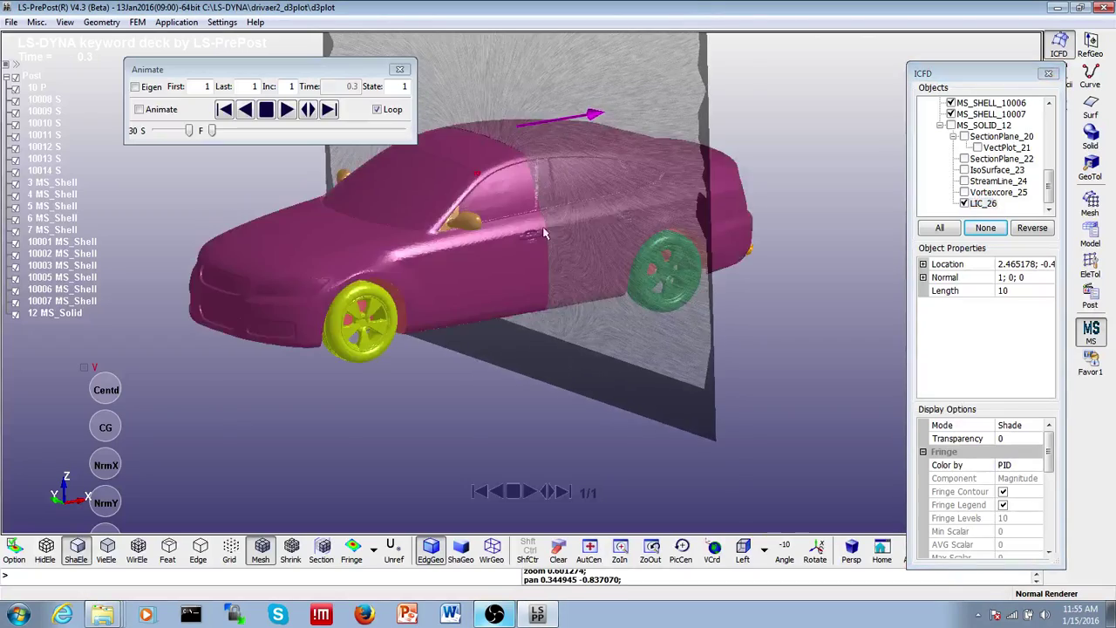
ctrl+middle_drag(544, 233, 564, 331)
ctrl+right_drag(508, 229, 636, 380)
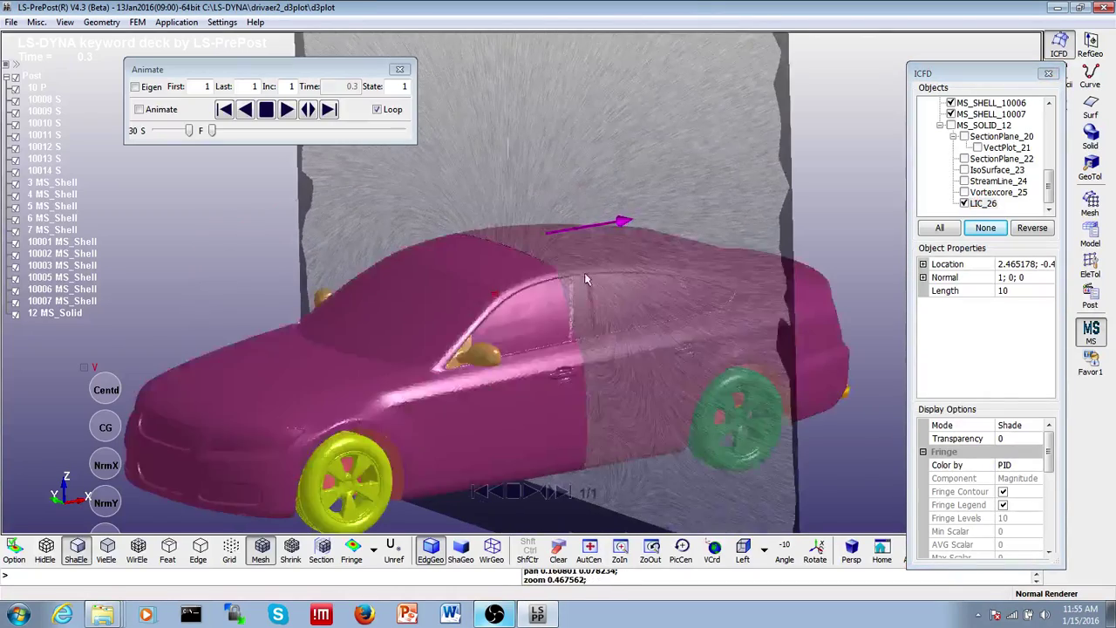
mouse_move(586, 279)
ctrl+mouse_down()
mouse_move(672, 269)
mouse_move(572, 305)
mouse_move(591, 341)
mouse_move(453, 304)
mouse_move(360, 312)
mouse_move(542, 361)
ctrl+mouse_up()
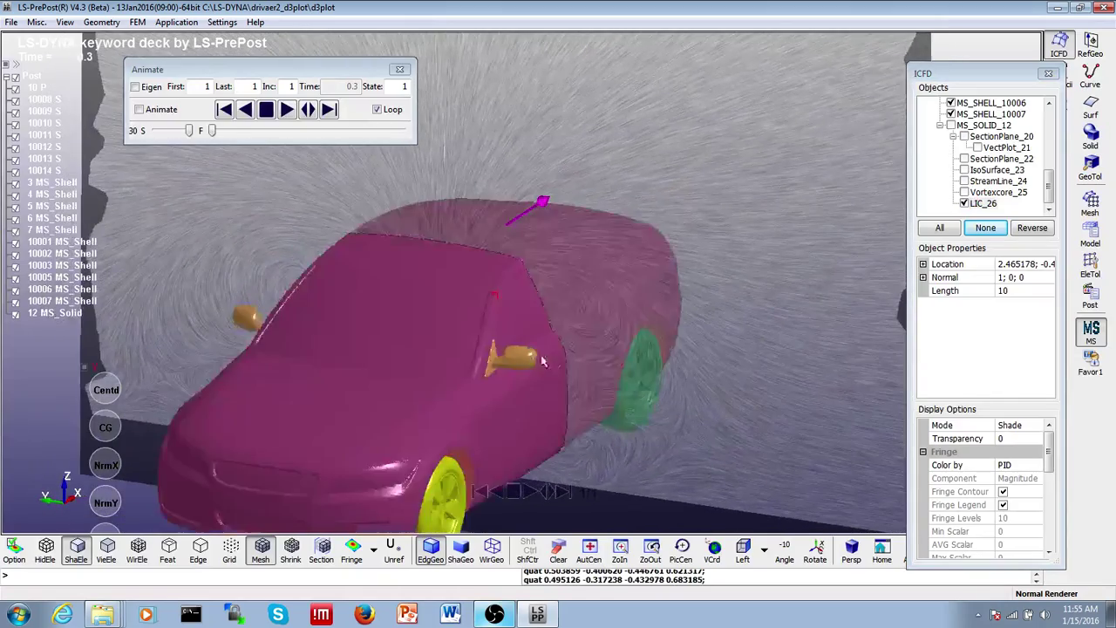
mouse_move(555, 355)
ctrl+right_down()
mouse_move(563, 324)
mouse_move(592, 334)
ctrl+right_up()
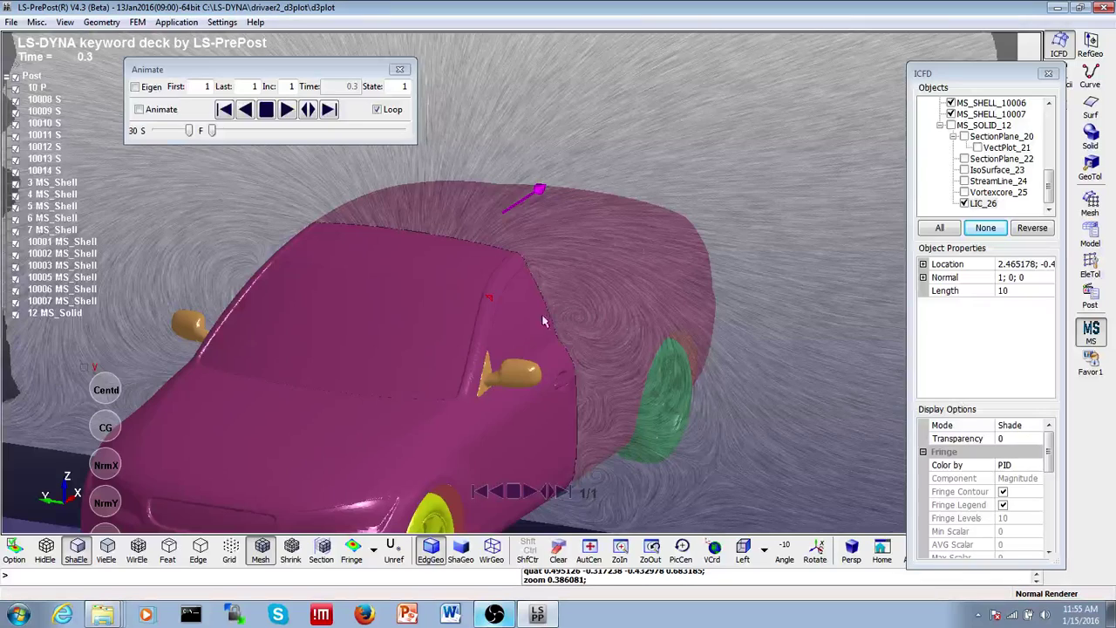
ctrl+right_drag(635, 389, 534, 289)
ctrl+middle_drag(645, 335, 659, 263)
ctrl+drag(540, 354, 674, 358)
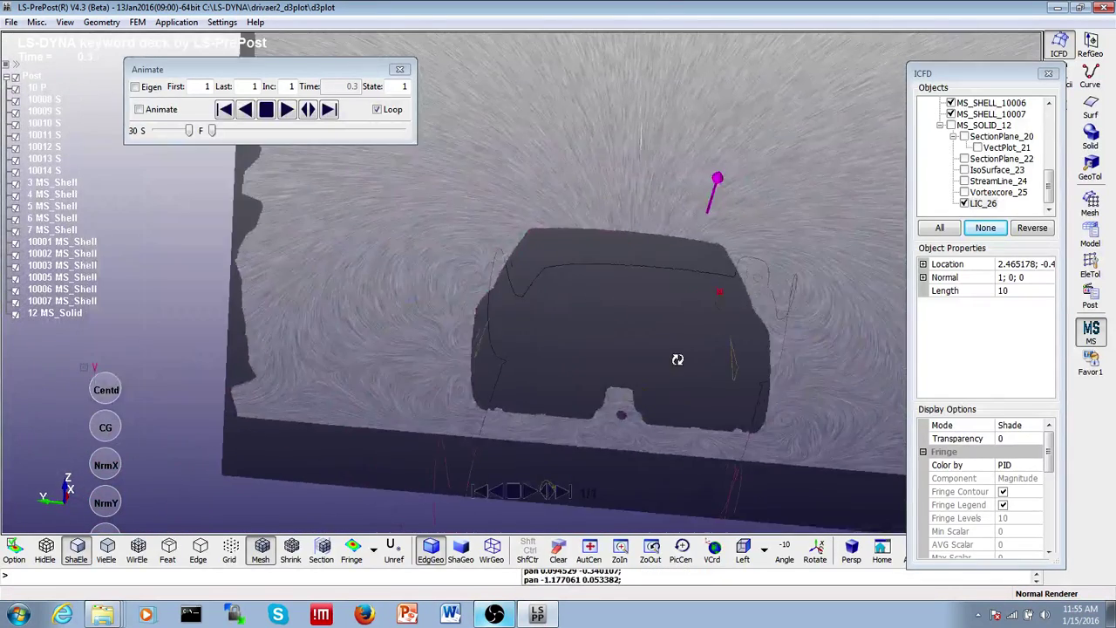
ctrl+drag(443, 291, 466, 304)
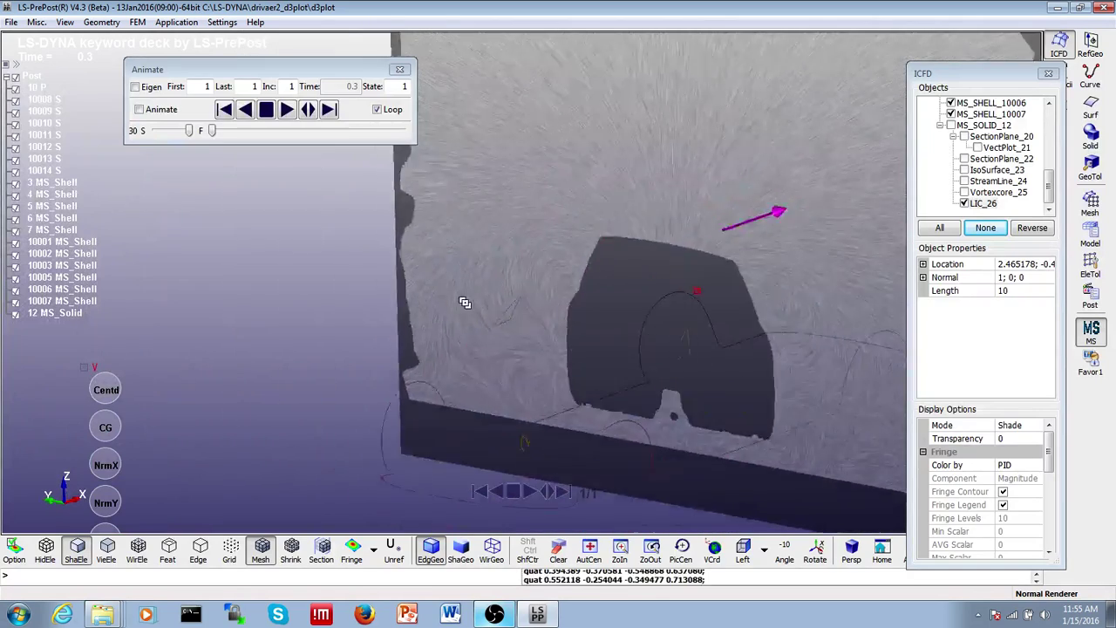
ctrl+right_drag(467, 304, 514, 335)
ctrl+middle_drag(689, 366, 477, 372)
ctrl+drag(645, 408, 652, 389)
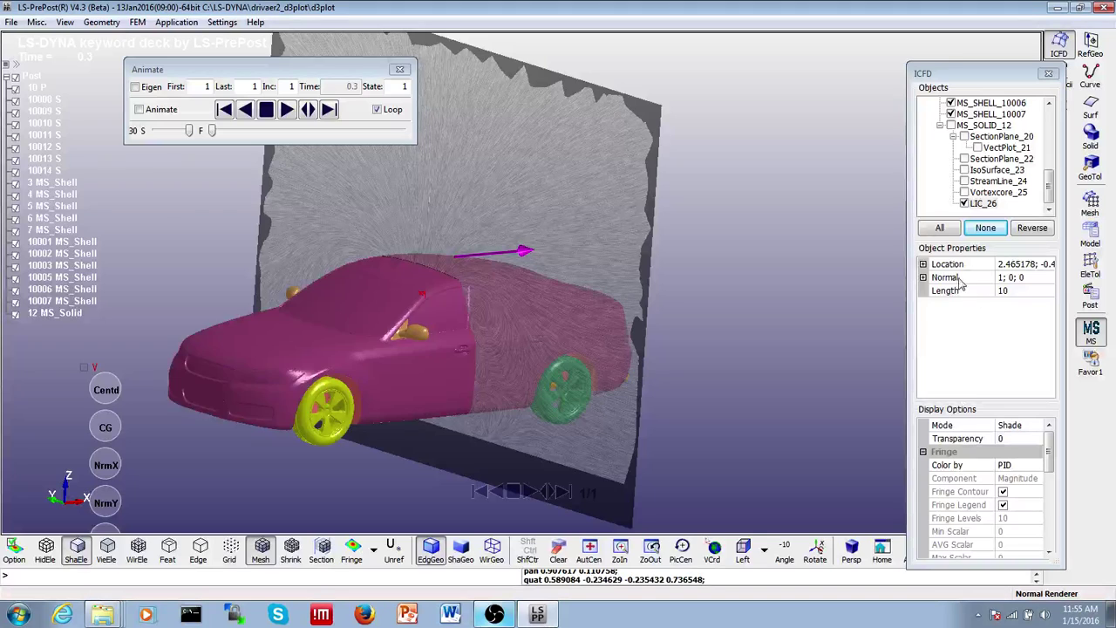
Set the X location of the LIC_26 plane to 7.5 and bring the moved plane into view.
click(922, 263)
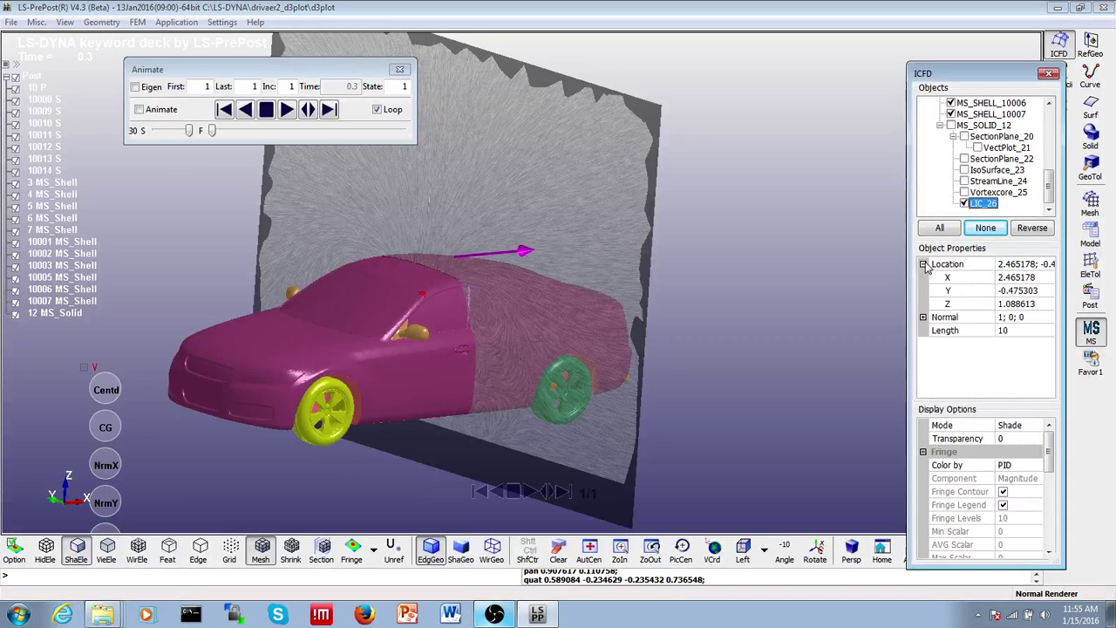
click(1004, 277)
text(7.5)
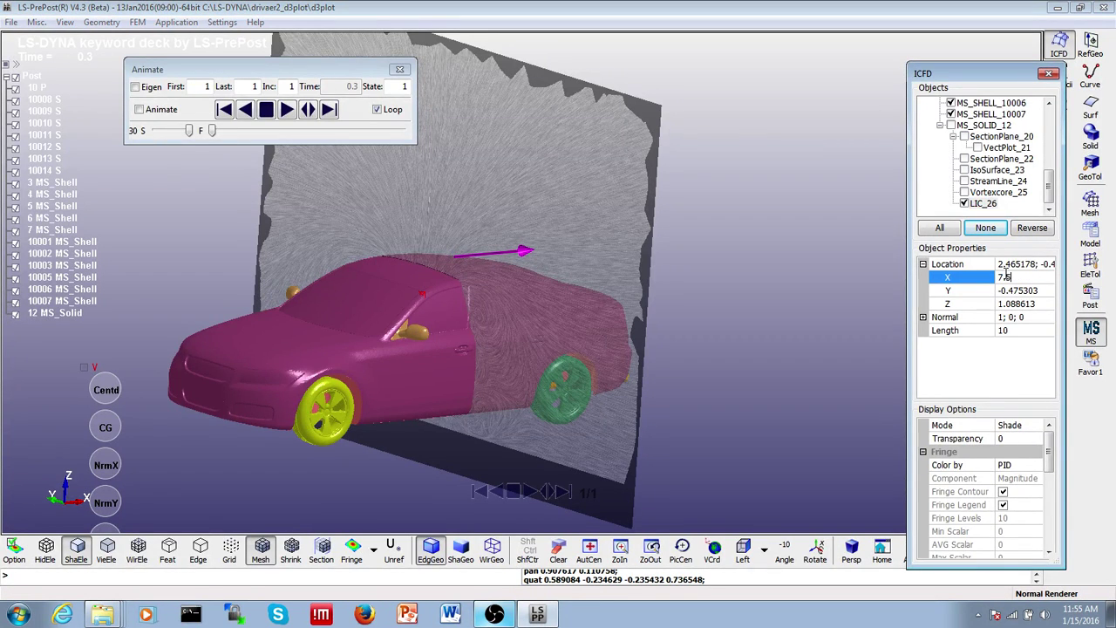
key(Return)
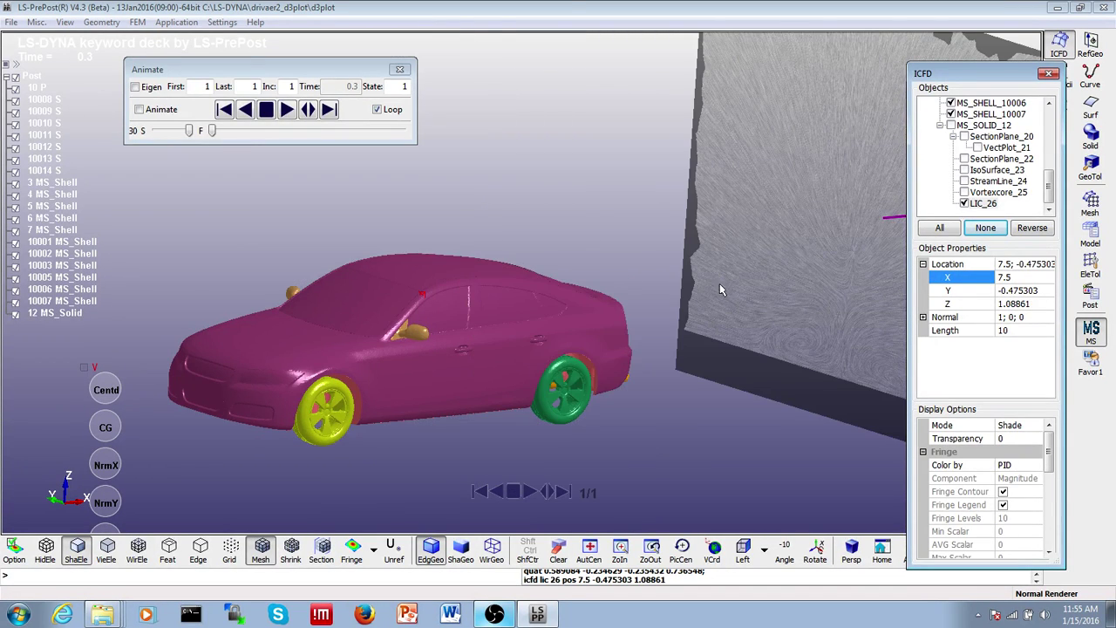
shift+middle_drag(779, 323, 536, 360)
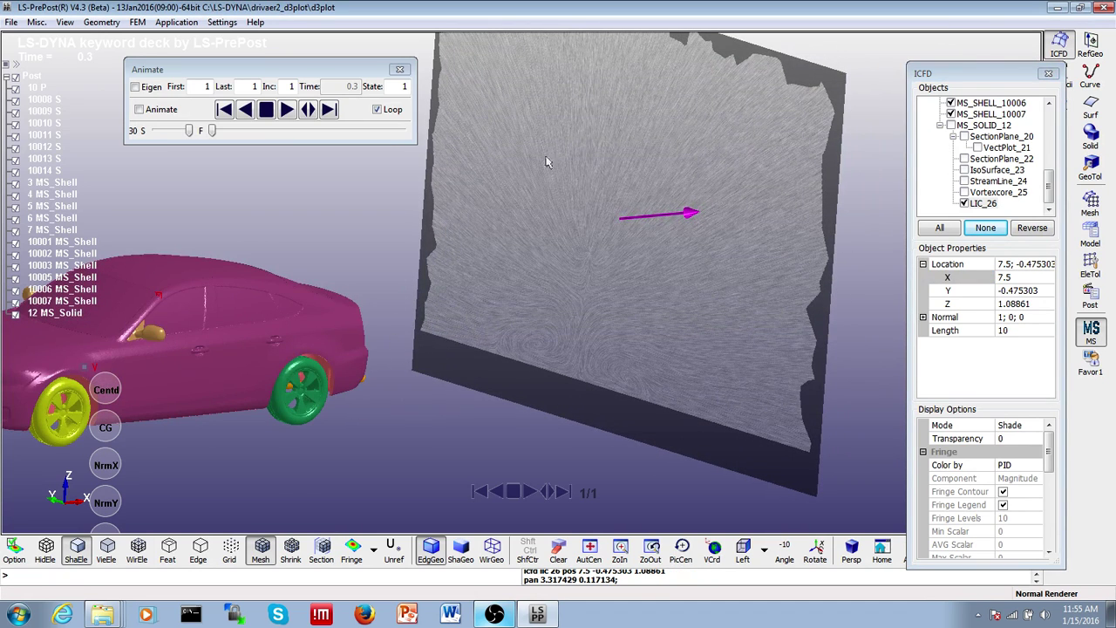
Examine the LIC swirl pattern on the plane behind the car from several angles and compare it with the Vortexcore_25 tubes.
shift+right_drag(560, 336, 576, 405)
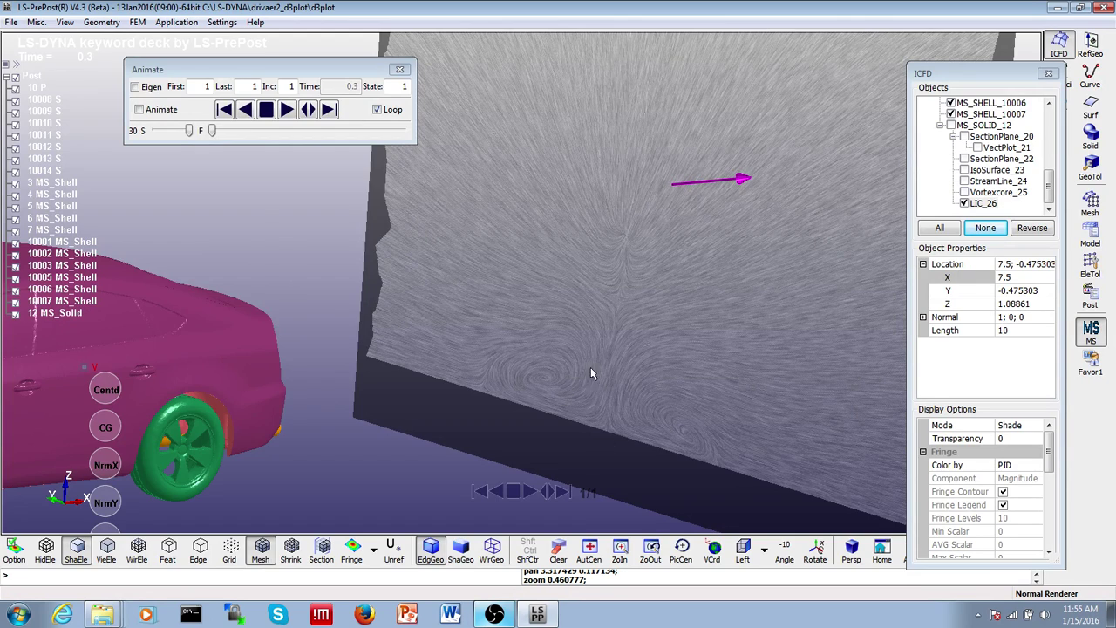
ctrl+drag(590, 367, 370, 372)
ctrl+middle_drag(662, 449, 552, 295)
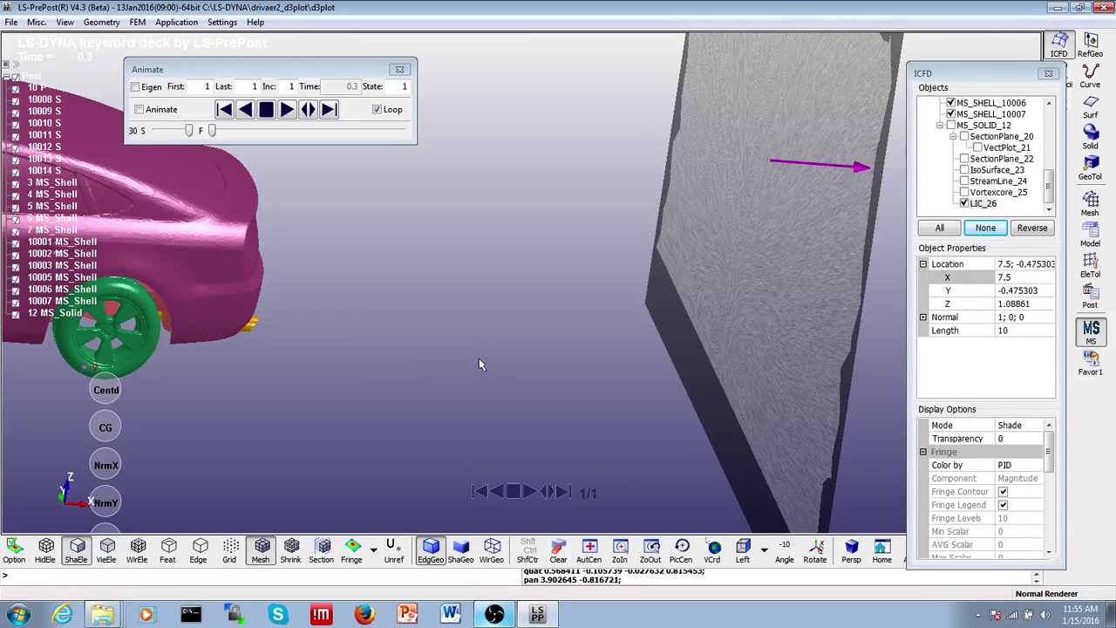
ctrl+drag(479, 364, 628, 211)
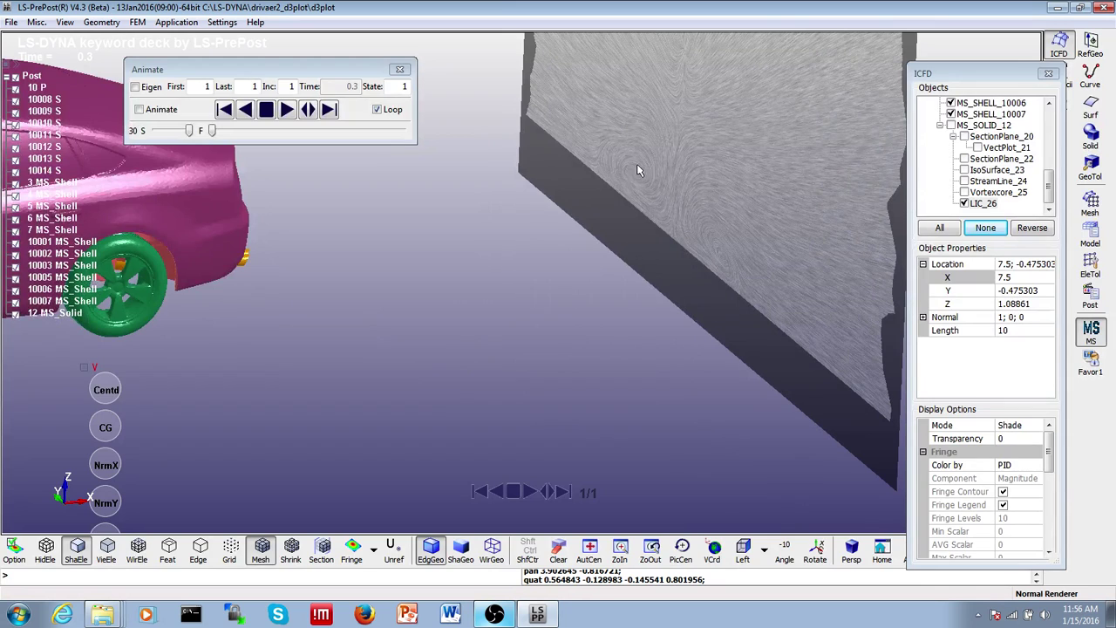
click(964, 192)
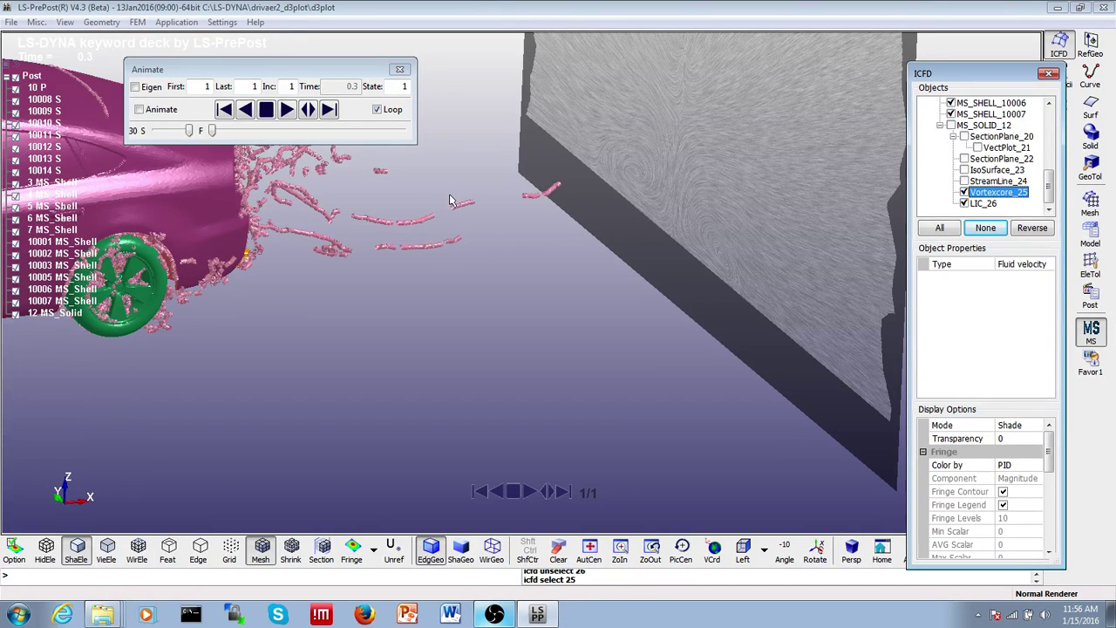
click(964, 192)
Hide LIC_26 and shells MS_SHELL_10001, 10002, 10003, 10006 and 10007, leaving only the car body MS_SHELL_10005 displayed.
click(964, 203)
ctrl+middle_drag(420, 284, 752, 345)
mouse_move(534, 324)
ctrl+mouse_down()
mouse_move(513, 323)
mouse_move(440, 378)
mouse_move(625, 376)
mouse_move(688, 256)
mouse_move(686, 275)
ctrl+mouse_up()
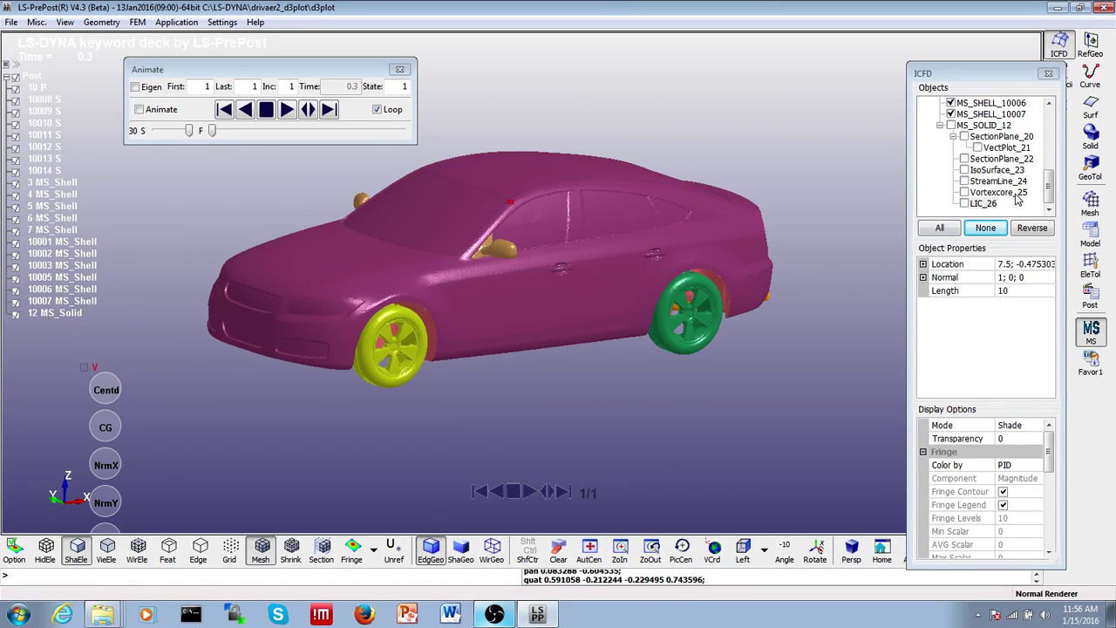
mouse_move(1049, 187)
mouse_down()
mouse_move(1052, 129)
mouse_move(1045, 171)
mouse_up()
click(957, 192)
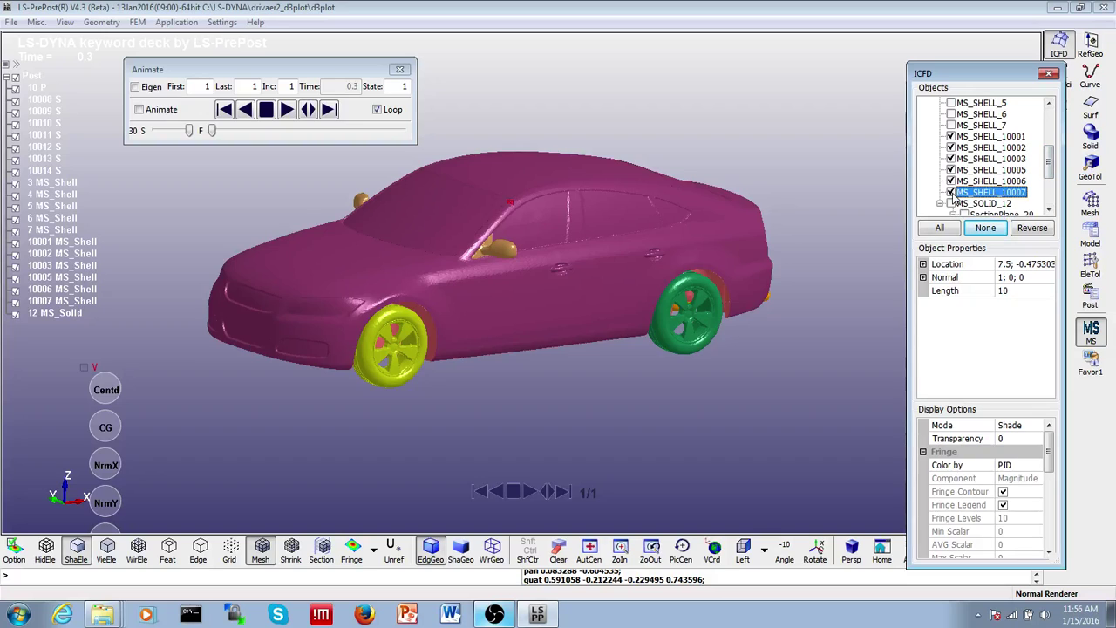
click(951, 192)
click(952, 181)
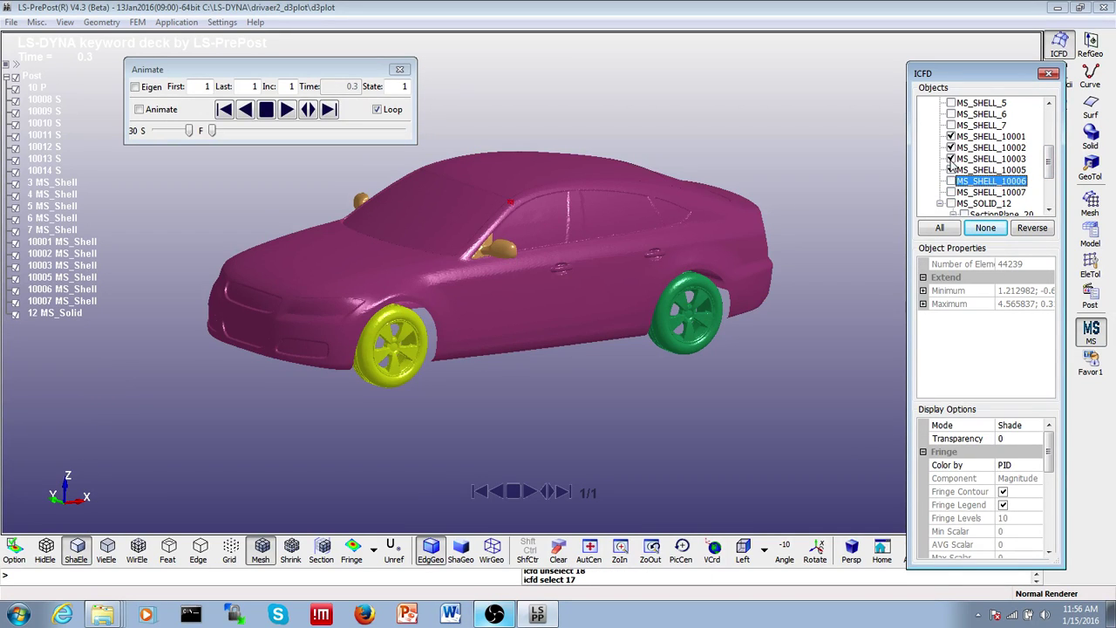
click(951, 158)
click(951, 147)
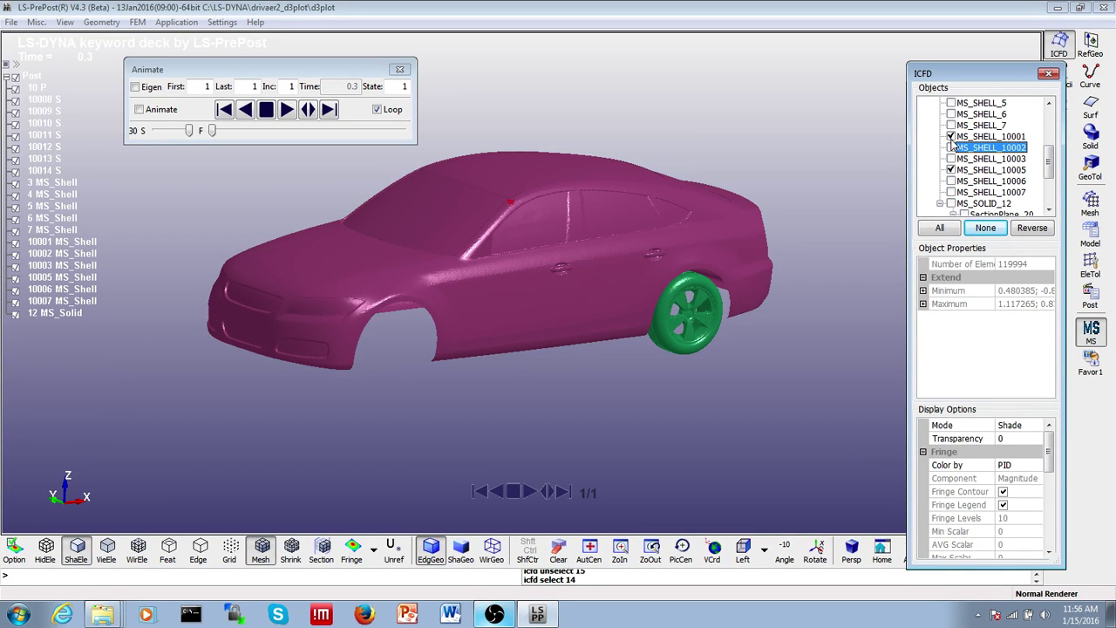
click(951, 136)
click(975, 169)
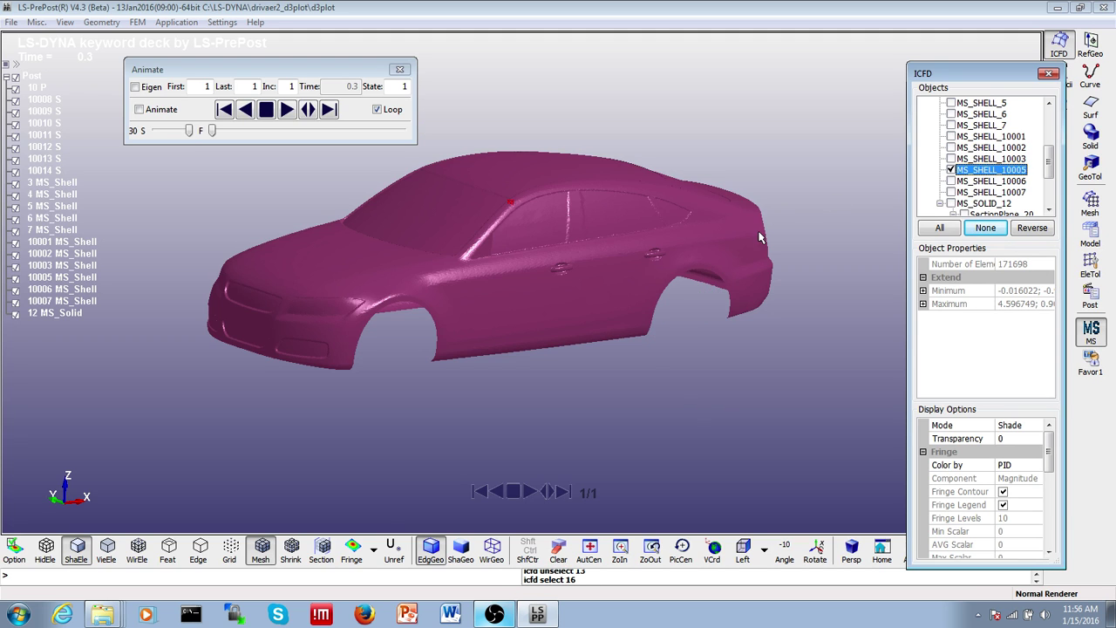
Color the car body shell MS_SHELL_10005 by Y Plus.
mouse_move(621, 241)
shift+mouse_down()
mouse_move(581, 246)
mouse_move(656, 284)
mouse_move(670, 334)
mouse_move(653, 279)
mouse_move(613, 319)
shift+mouse_up()
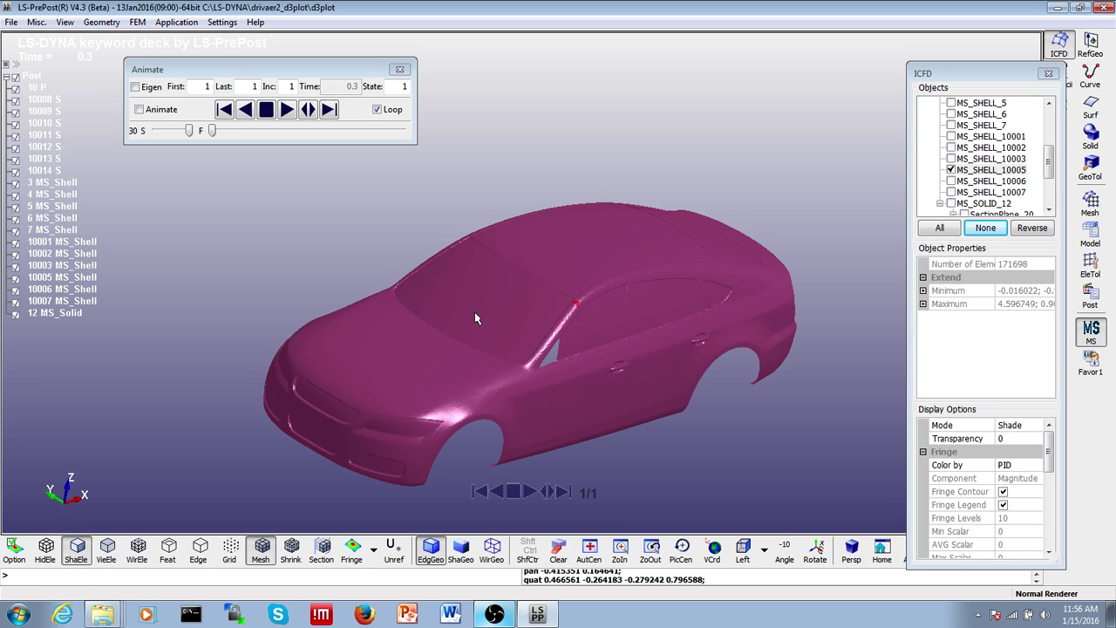
mouse_move(711, 239)
shift+mouse_down()
mouse_move(528, 316)
mouse_move(502, 315)
shift+mouse_up()
drag(991, 75, 931, 40)
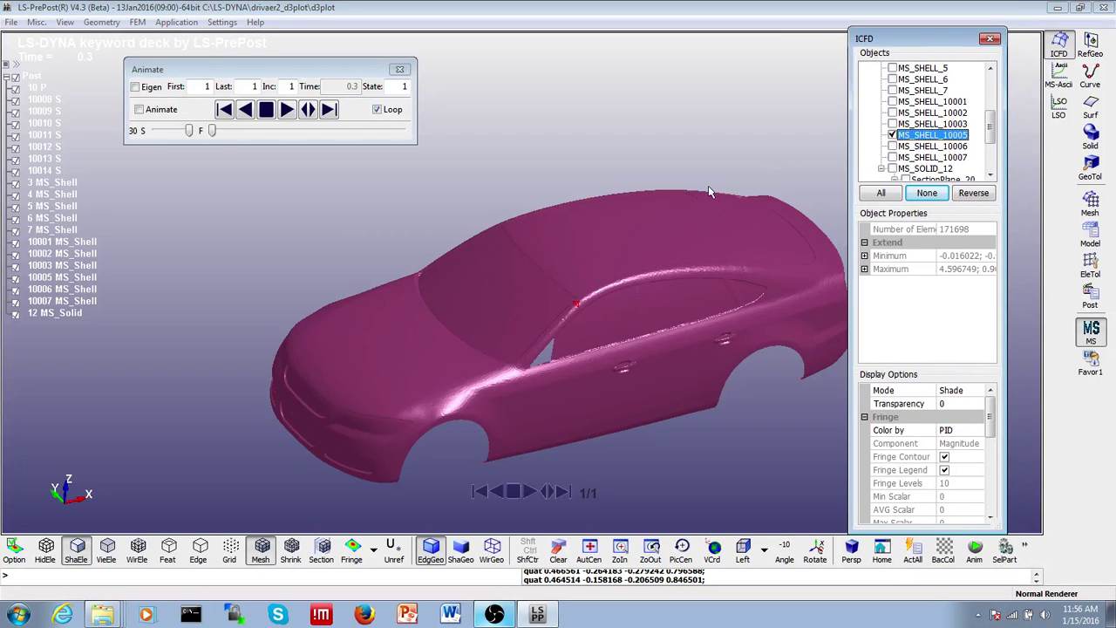
mouse_move(712, 193)
shift+mouse_down()
mouse_move(645, 203)
mouse_move(561, 309)
shift+mouse_up()
click(931, 135)
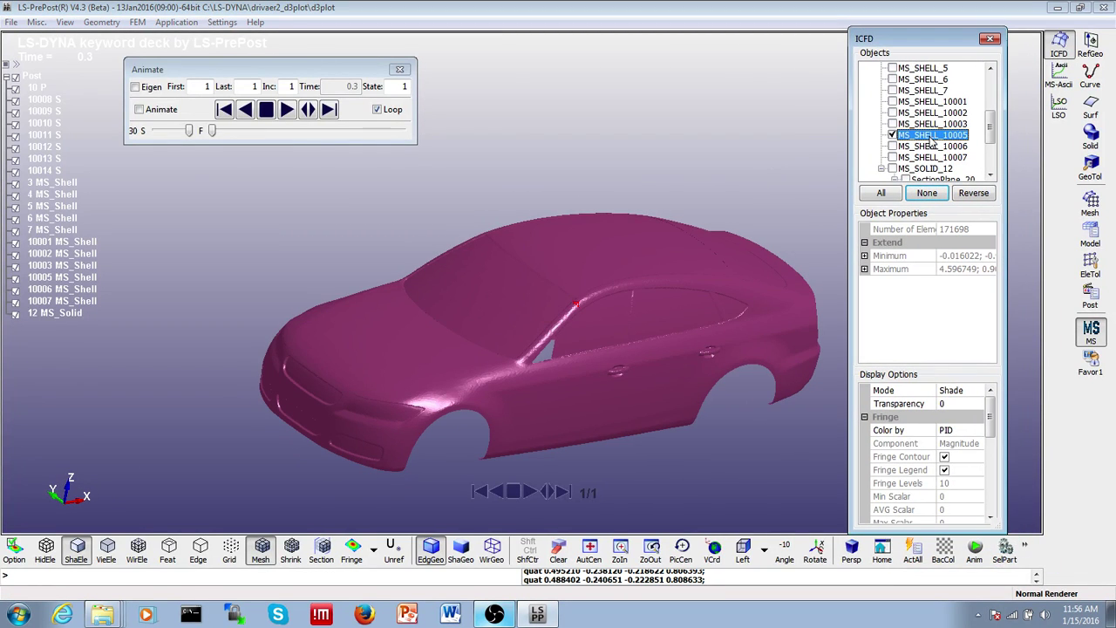
click(952, 440)
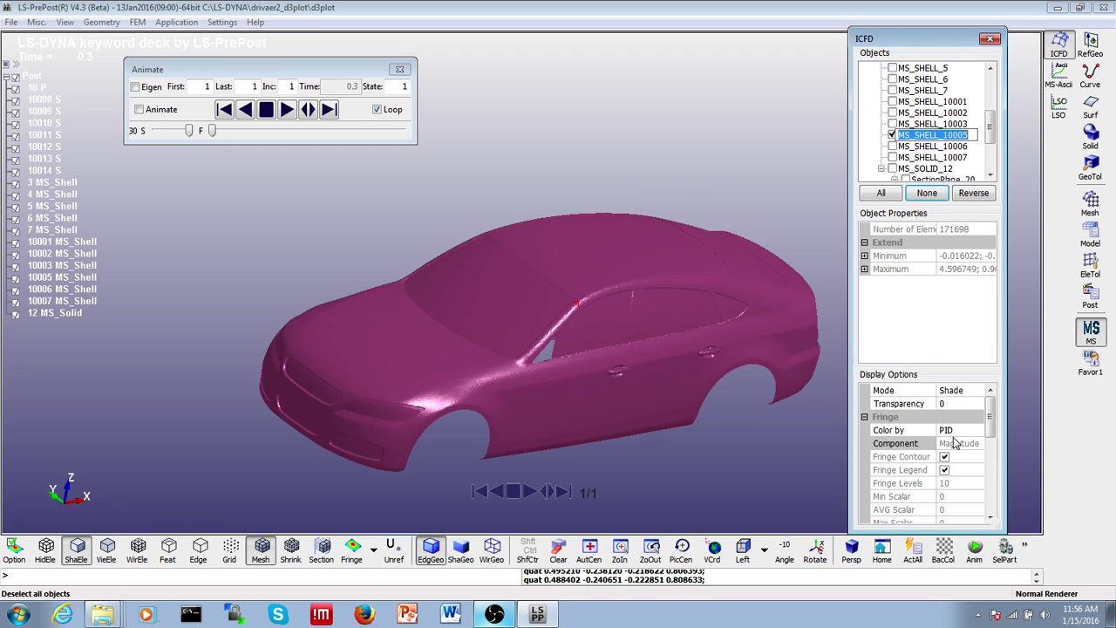
click(953, 435)
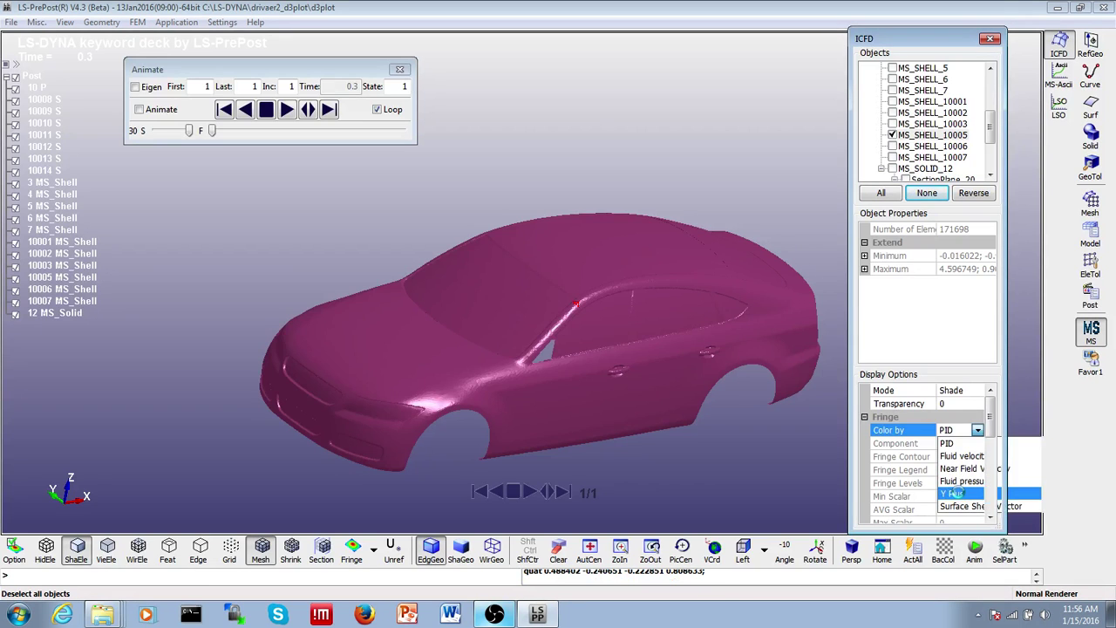
click(957, 494)
Turn off Global Min/Max for the Y Plus fringe on MS_SHELL_10005 and view the car body's contours.
drag(904, 40, 825, 43)
drag(912, 419, 913, 453)
click(867, 421)
click(868, 421)
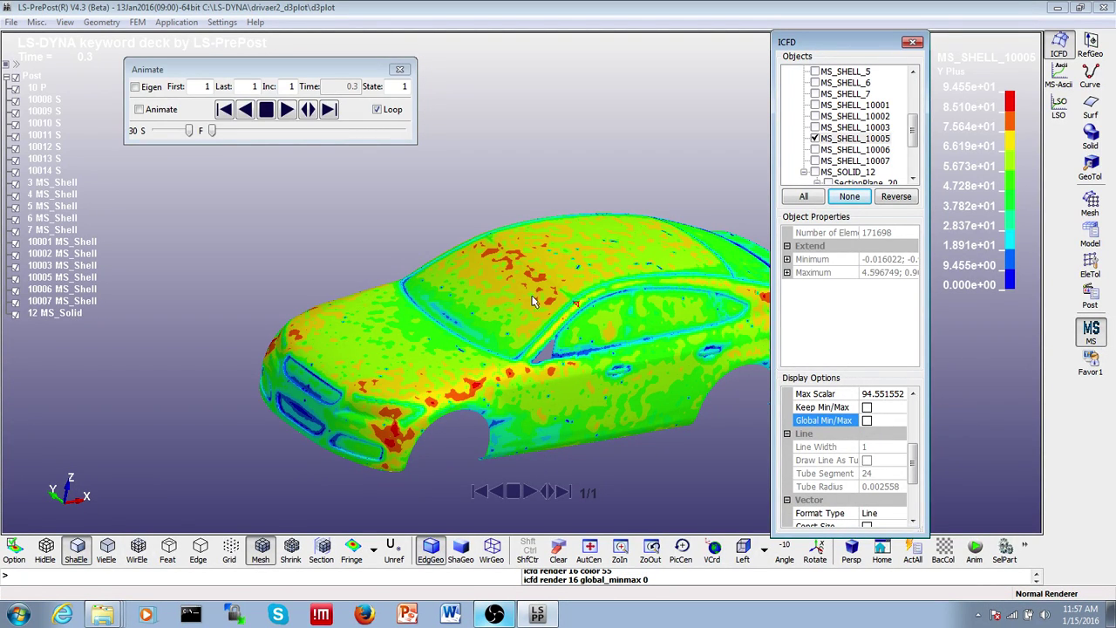
mouse_move(468, 381)
shift+mouse_down()
mouse_move(555, 363)
mouse_move(532, 344)
mouse_move(543, 349)
mouse_move(523, 353)
shift+mouse_up()
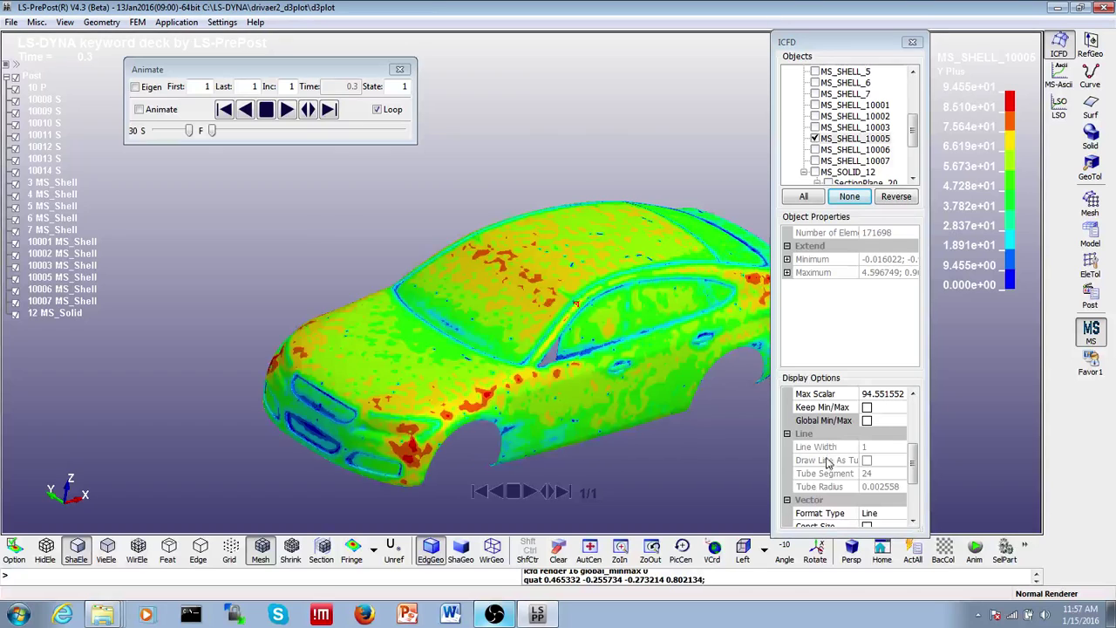
Change the fringe coloring of MS_SHELL_10005 to Fluid pressure.
click(914, 445)
scroll(914, 444, up, 2)
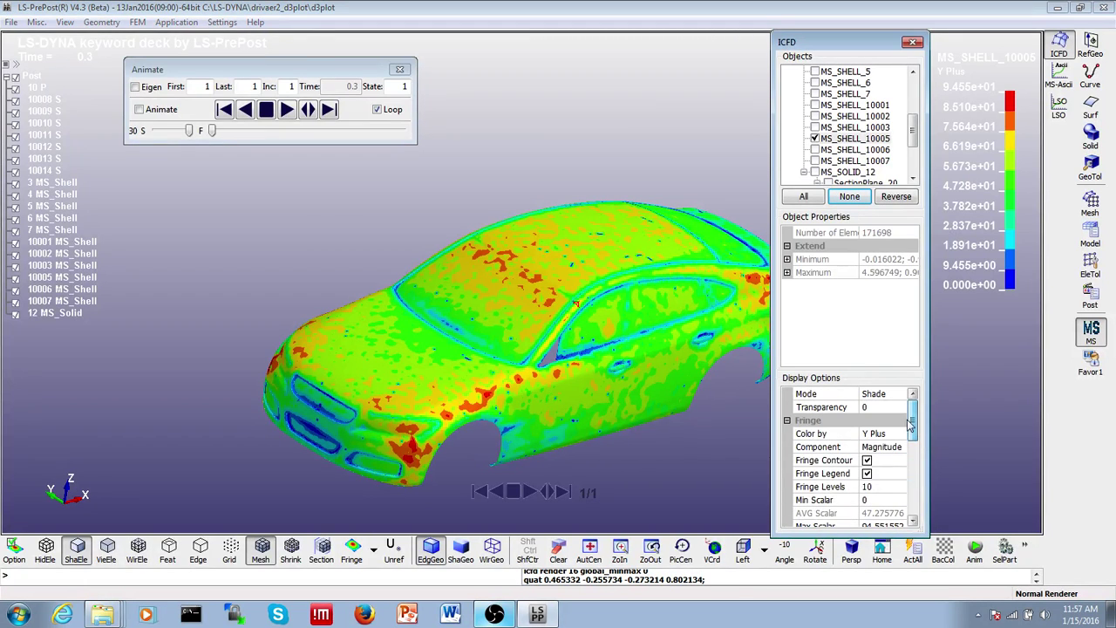
click(898, 433)
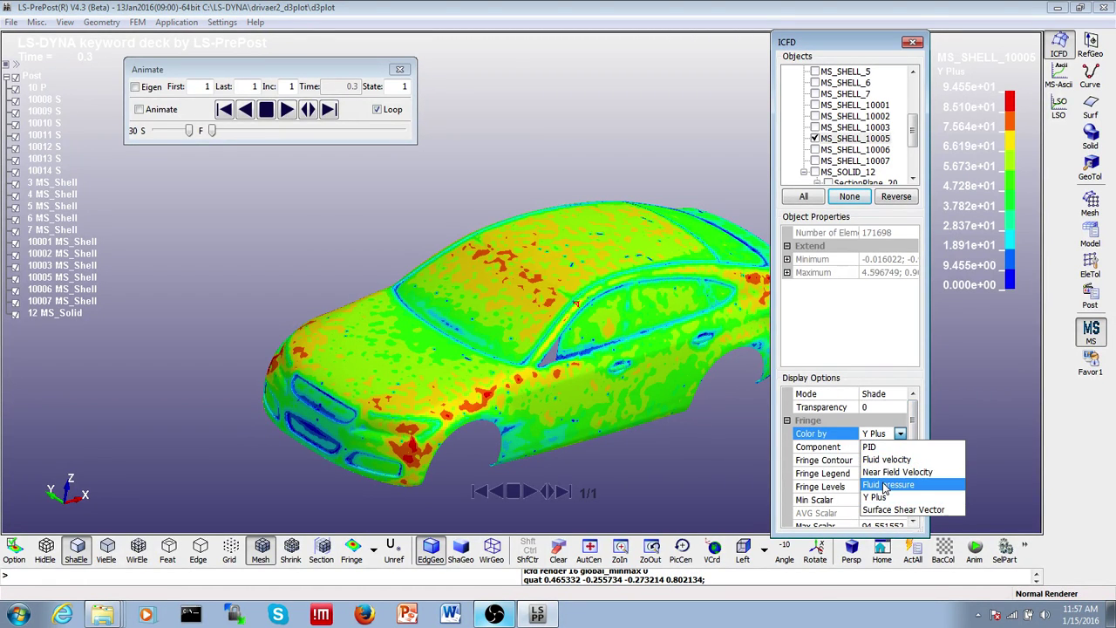
click(888, 484)
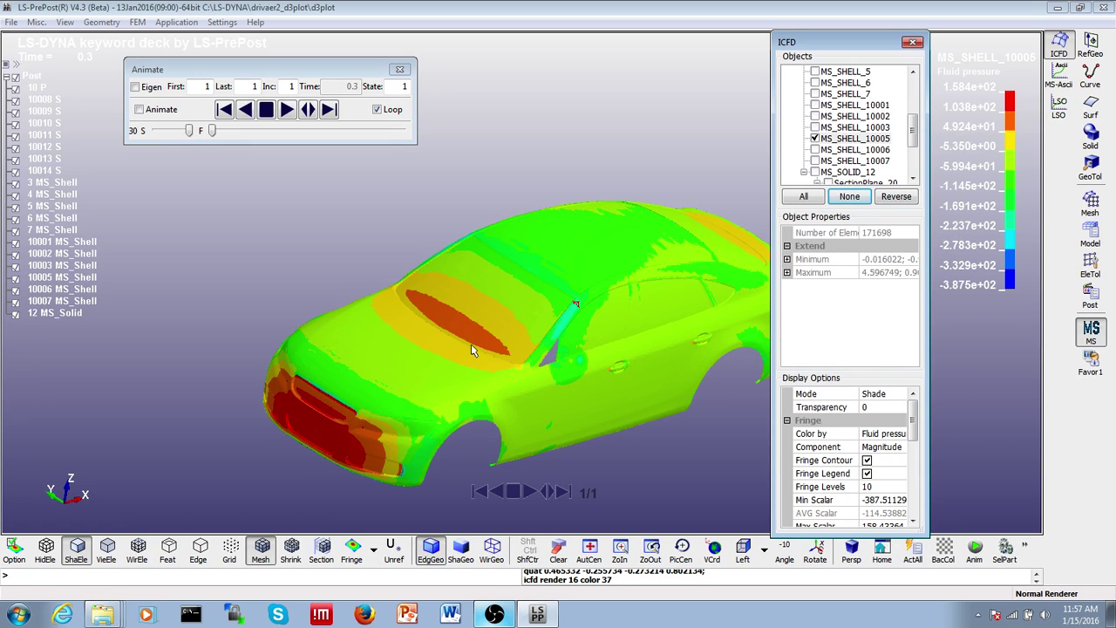
drag(610, 371, 552, 388)
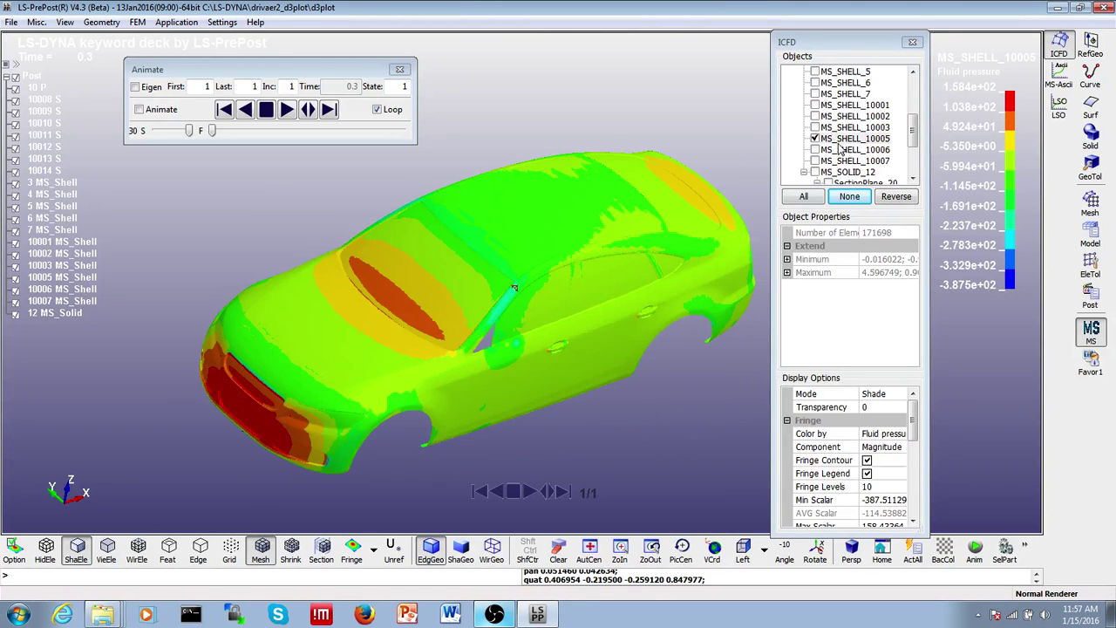
Create a data plot from MS_SHELL_10005 and set its type to Line.
click(842, 141)
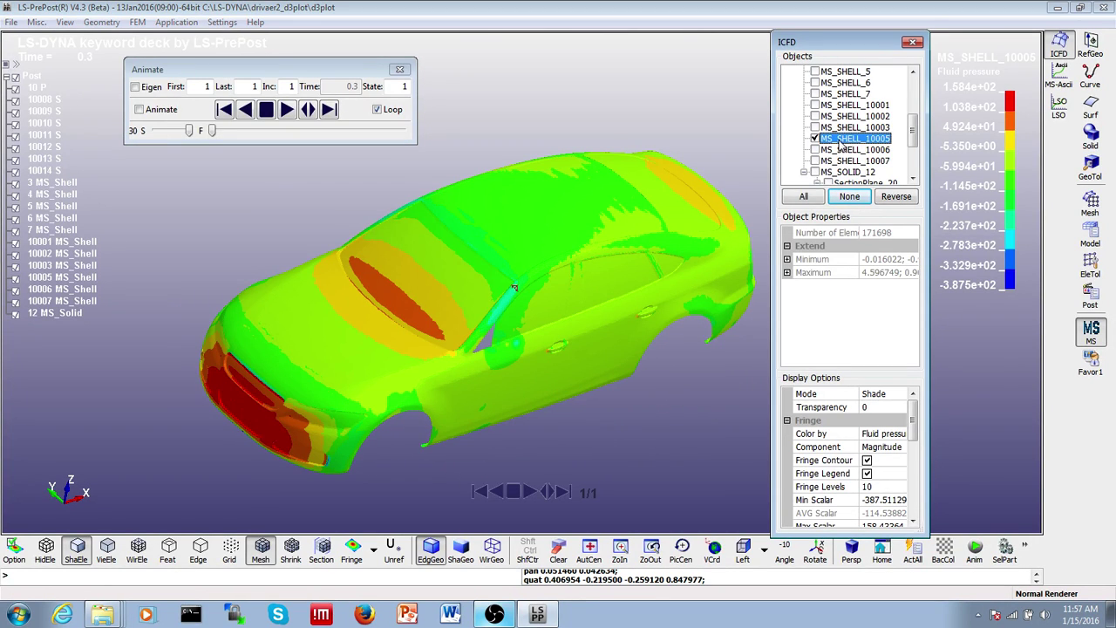
right_click(841, 146)
click(879, 258)
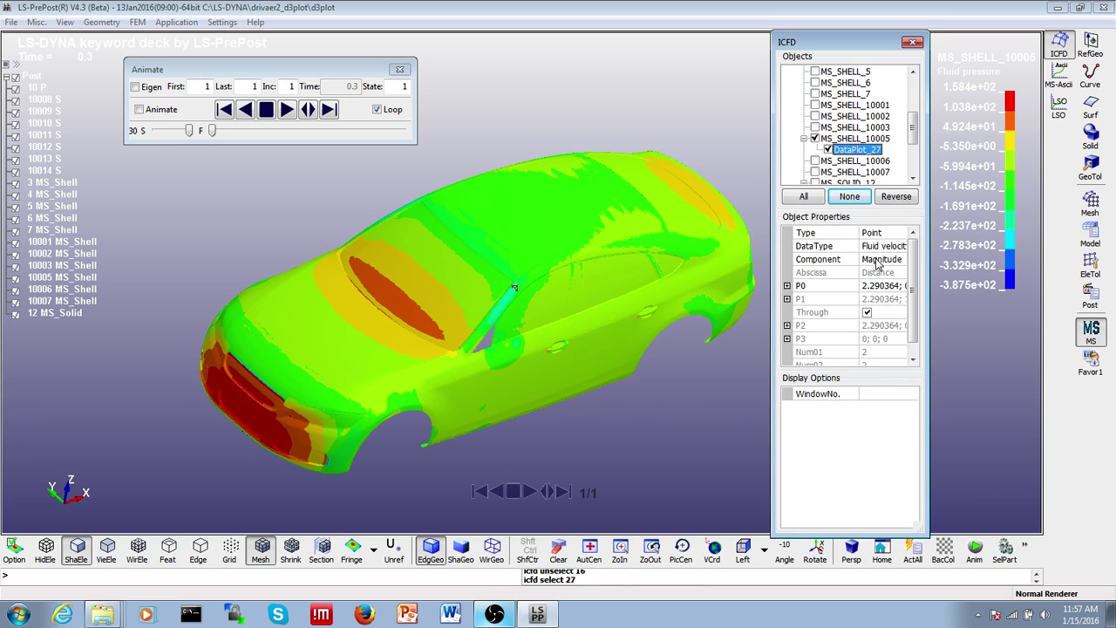
click(880, 235)
click(881, 236)
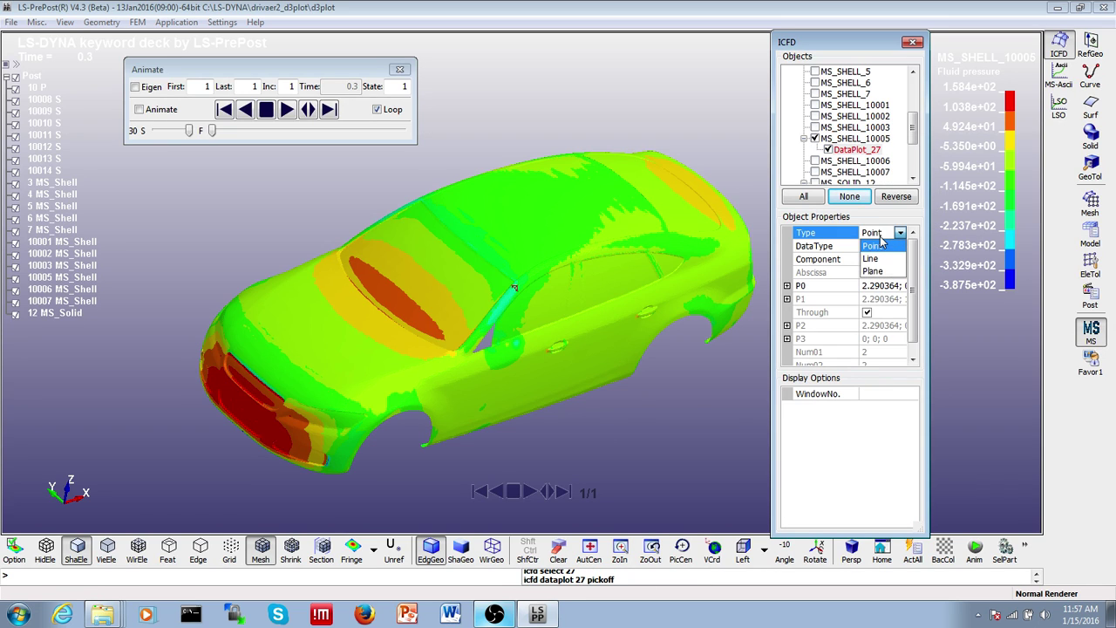
click(881, 259)
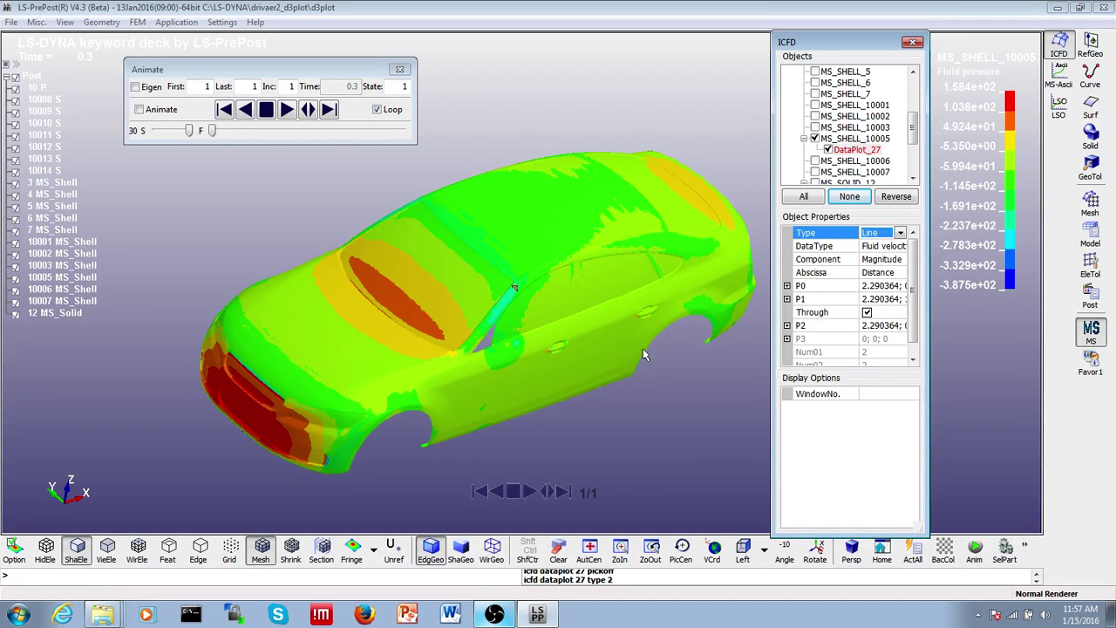
Set the line data plot's data type to Fluid pressure and its abscissa to X.
ctrl+drag(611, 400, 591, 401)
click(882, 247)
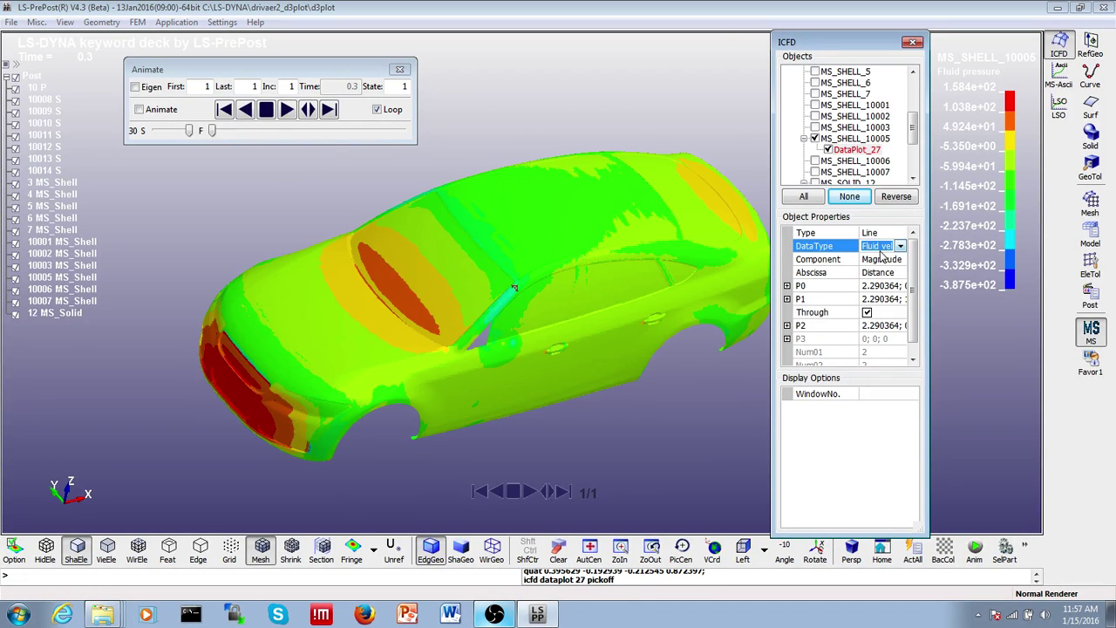
click(883, 246)
click(886, 288)
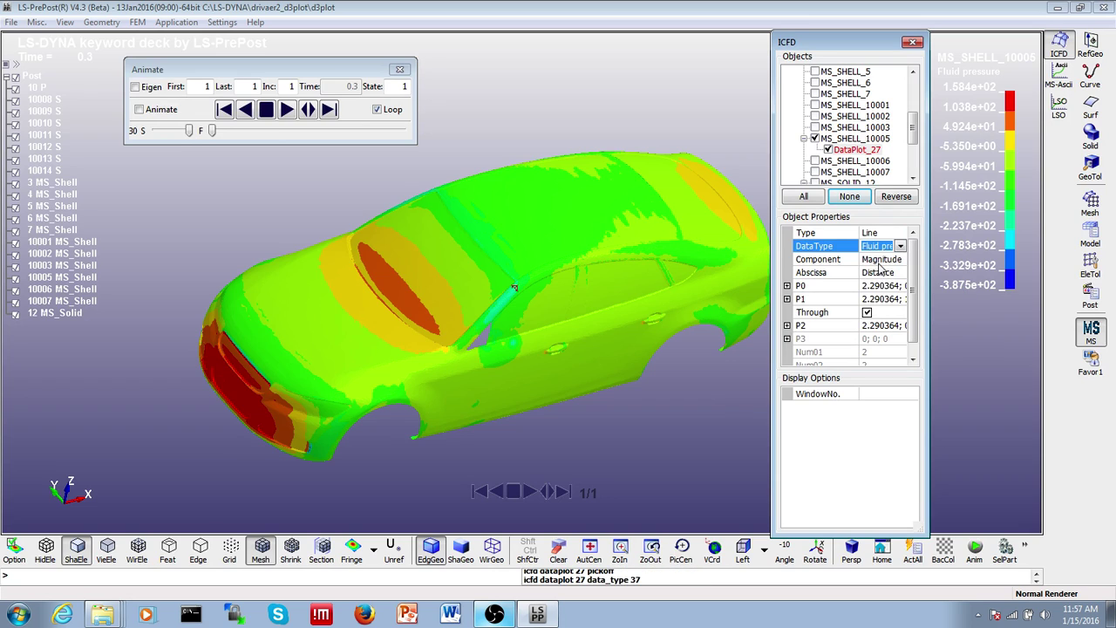
click(880, 273)
click(880, 273)
click(881, 300)
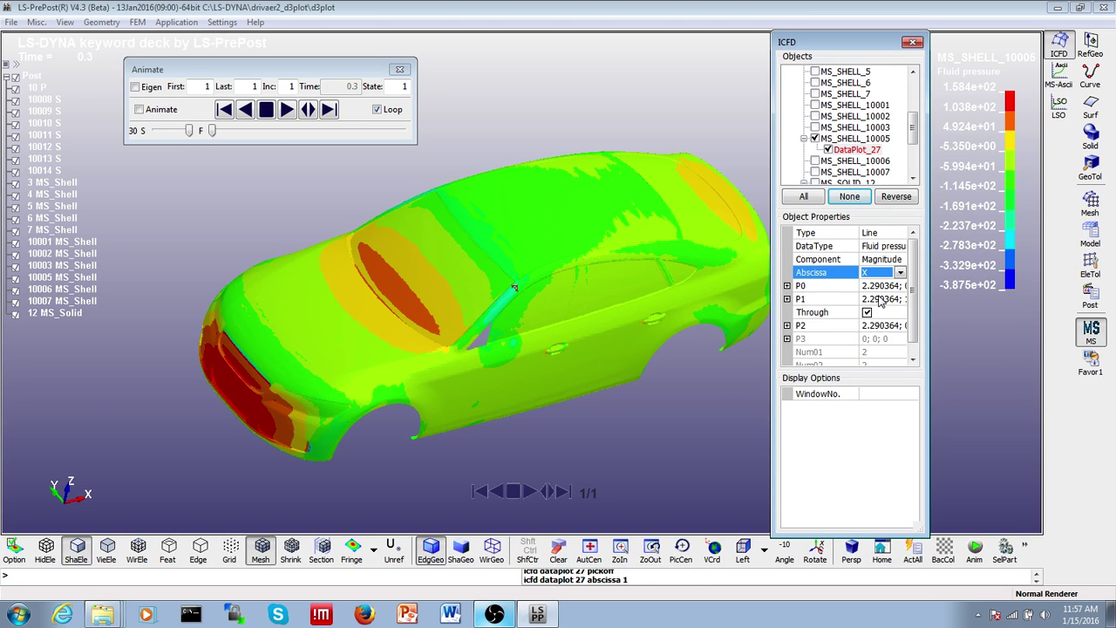
Pick the data plot's point P0 on the middle of the car's hood.
click(882, 286)
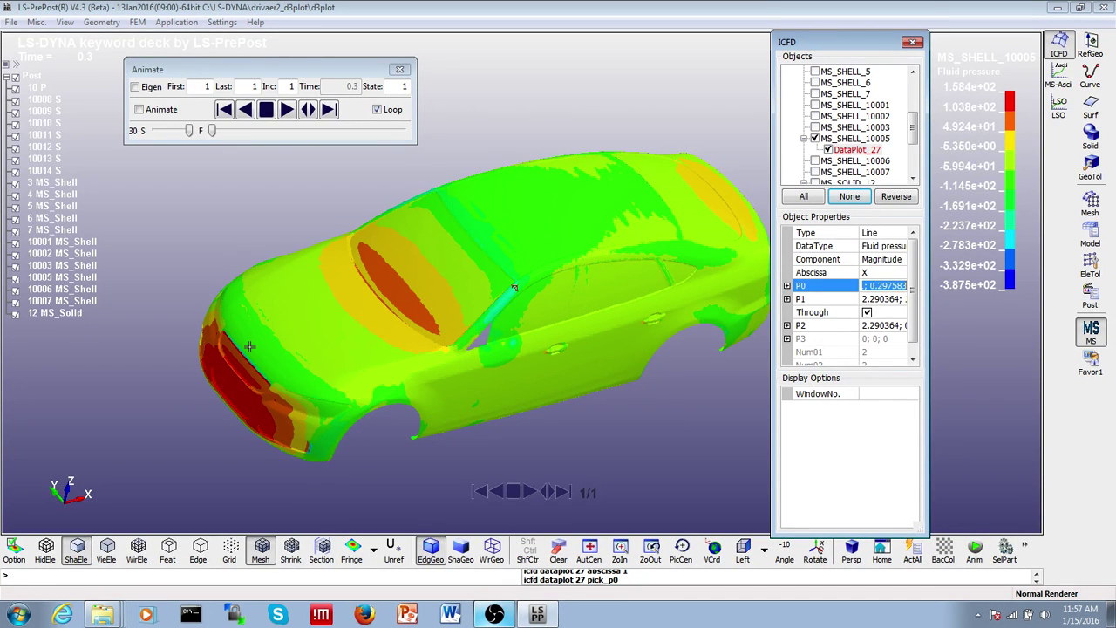
click(515, 288)
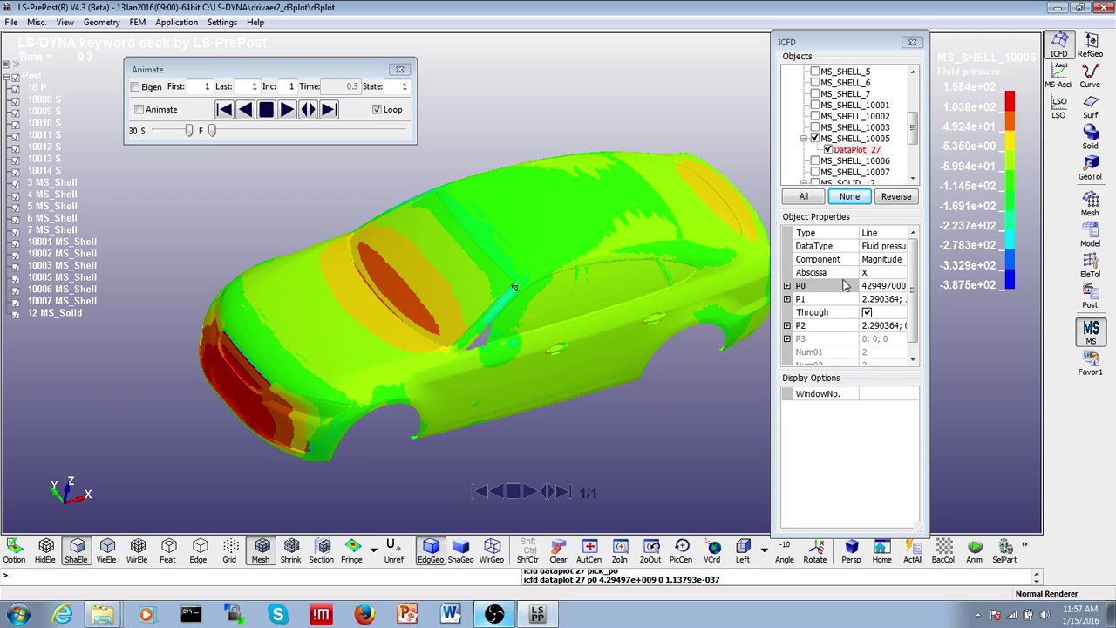
click(874, 286)
scroll(311, 302, up, 3)
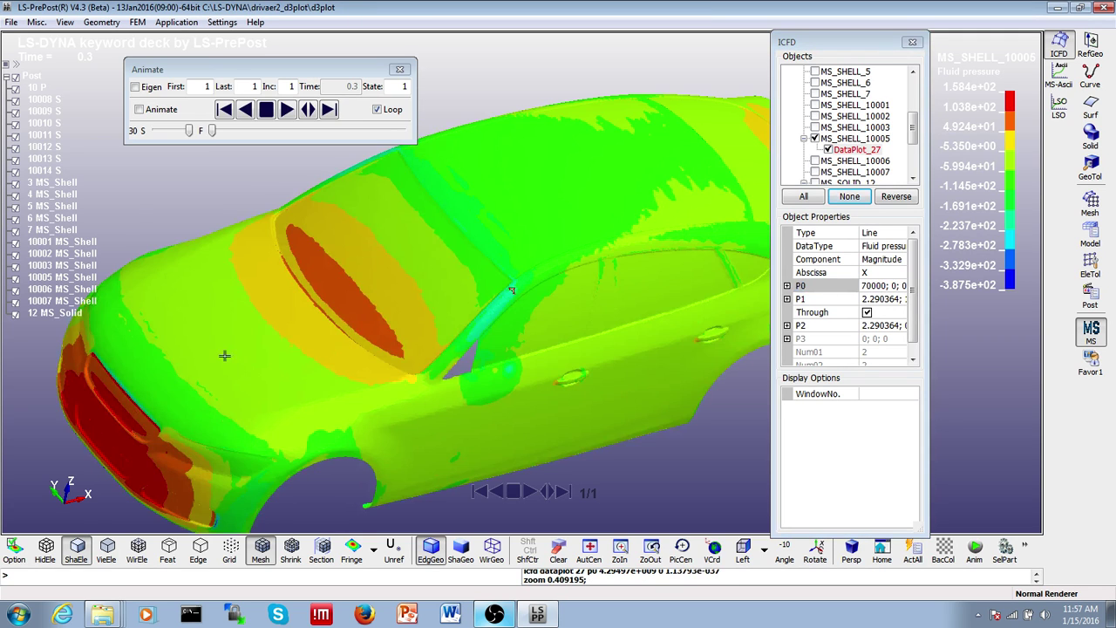
click(199, 351)
Pick the data plot's point P1 on the middle of the car's roof.
click(874, 299)
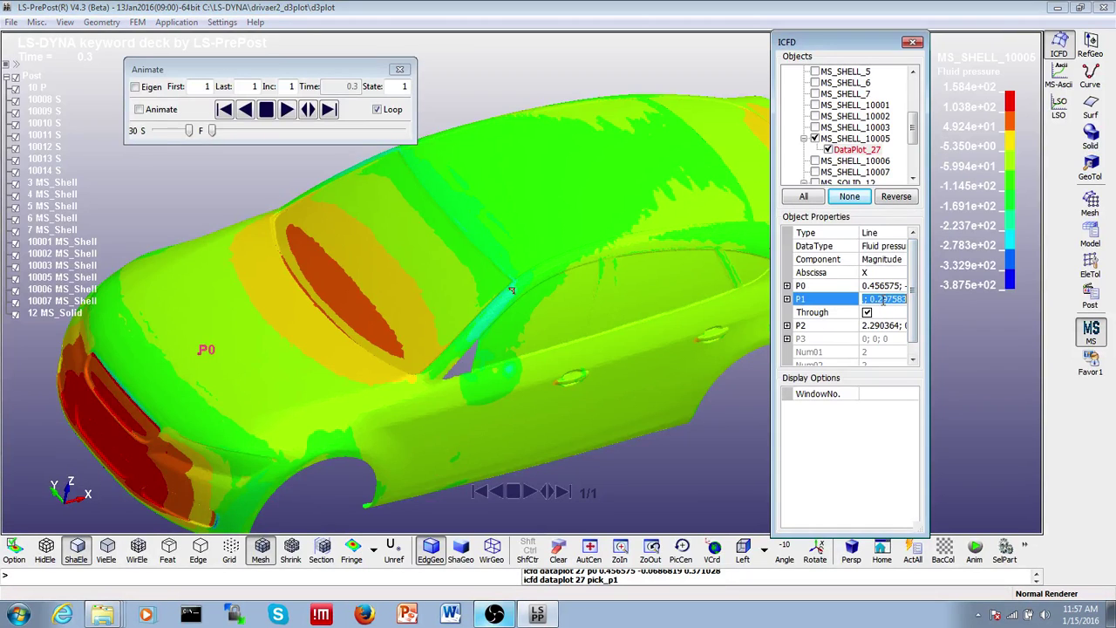
middle_drag(627, 246, 539, 288)
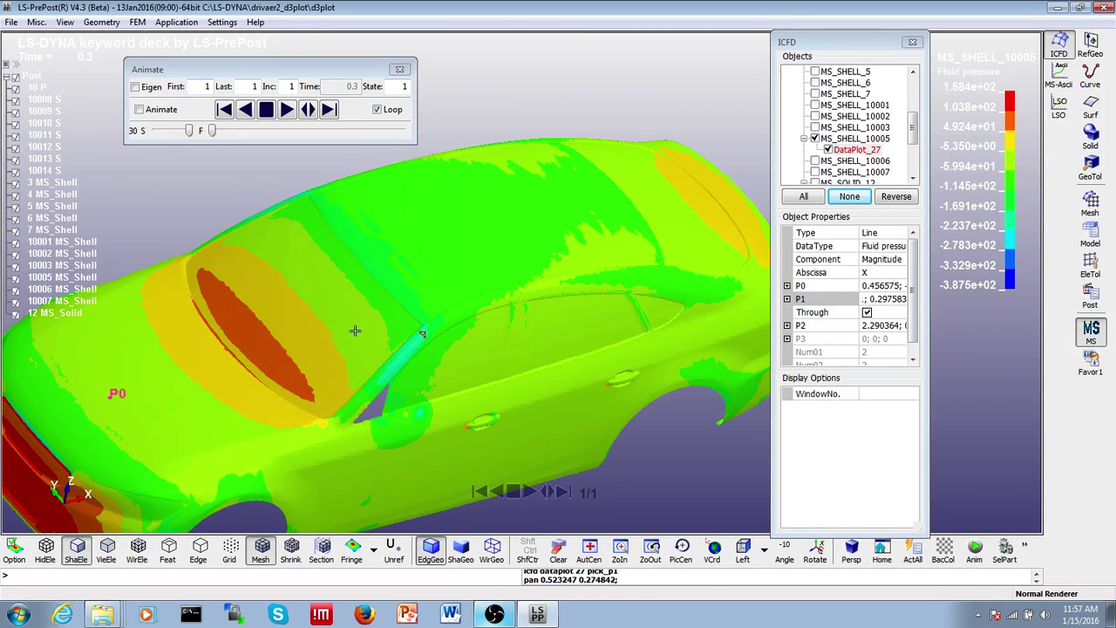
ctrl+middle_drag(202, 354, 350, 250)
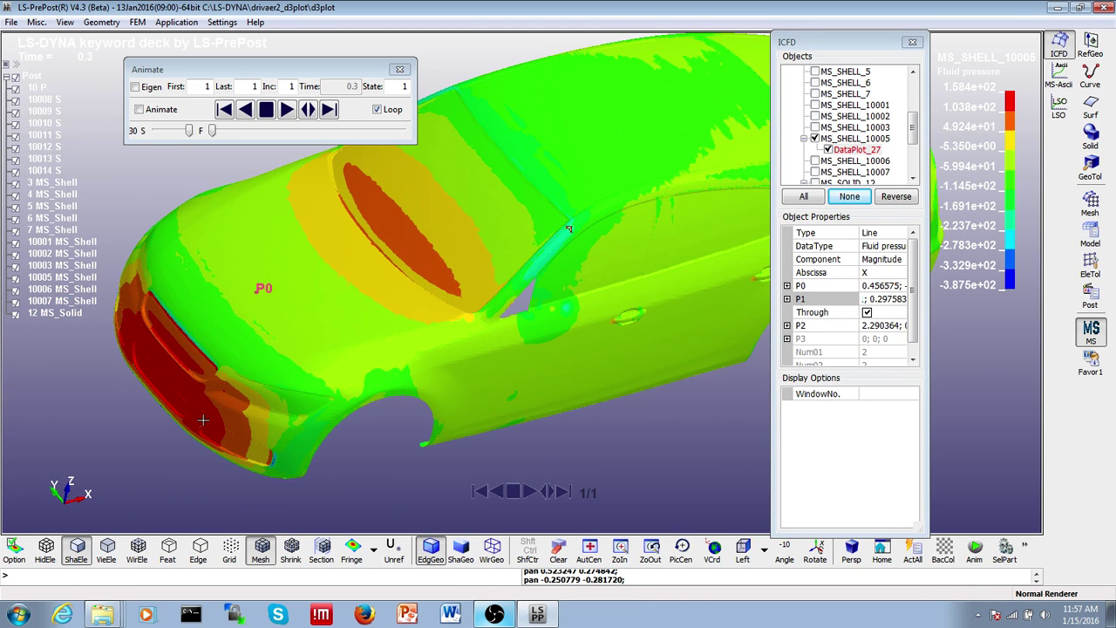
shift+middle_drag(520, 136, 485, 183)
click(466, 193)
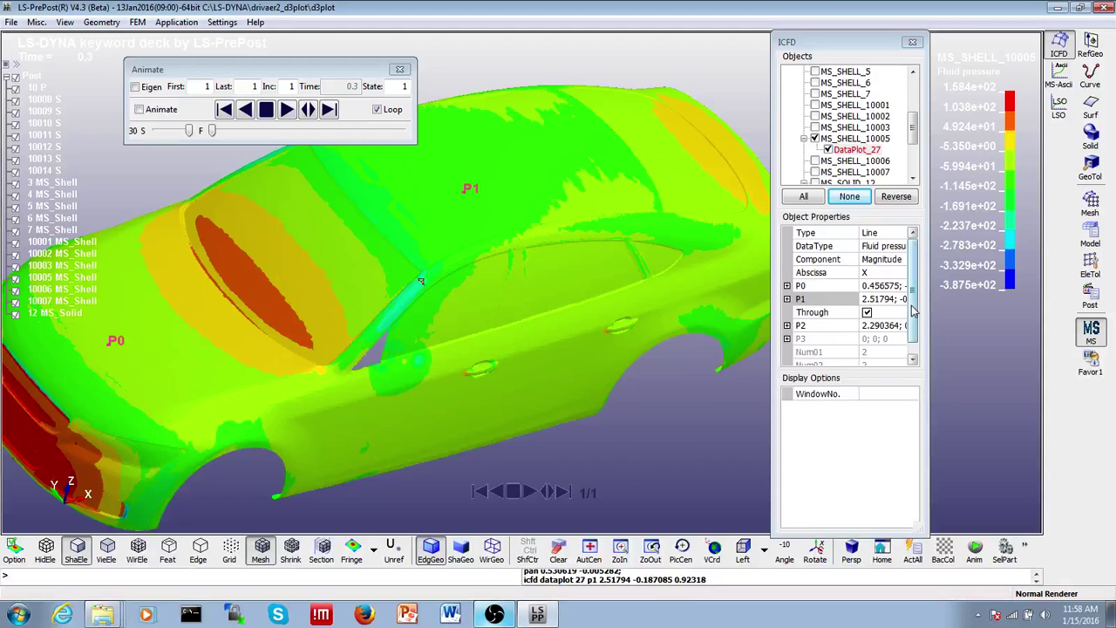
Pick the data plot's through point P2 at the rear of the car, on the centerline behind the roof.
drag(912, 309, 914, 323)
click(873, 314)
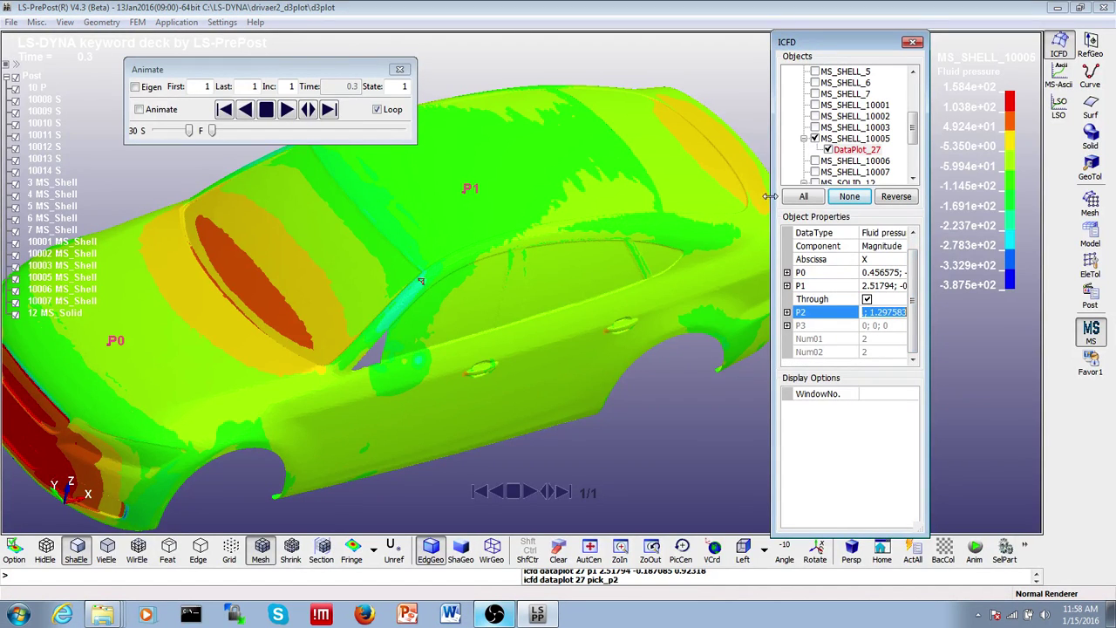
click(742, 154)
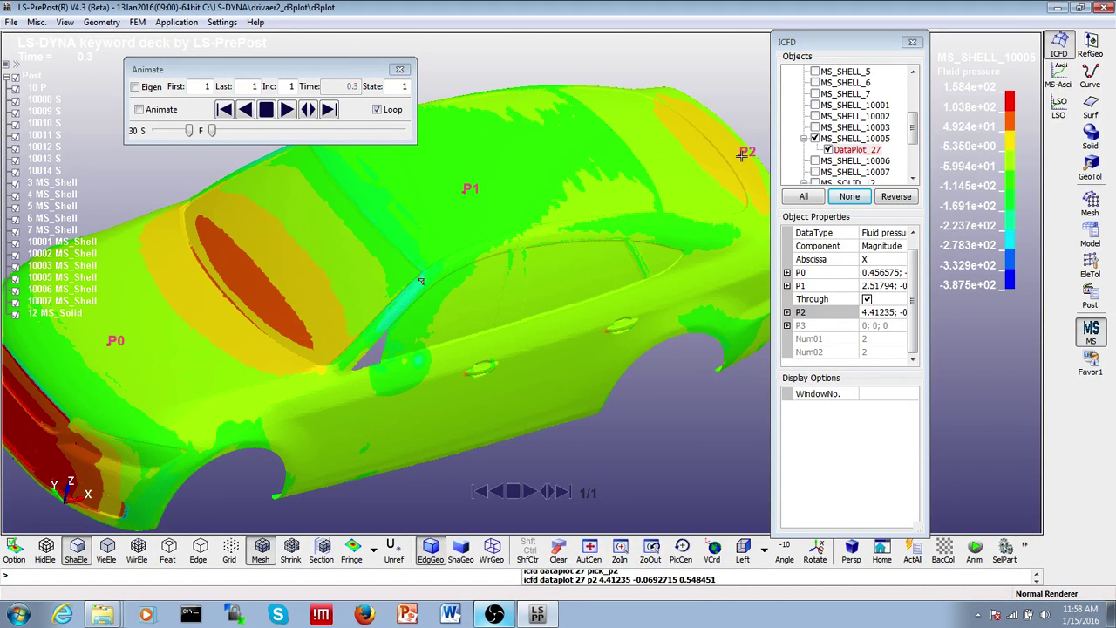
click(912, 232)
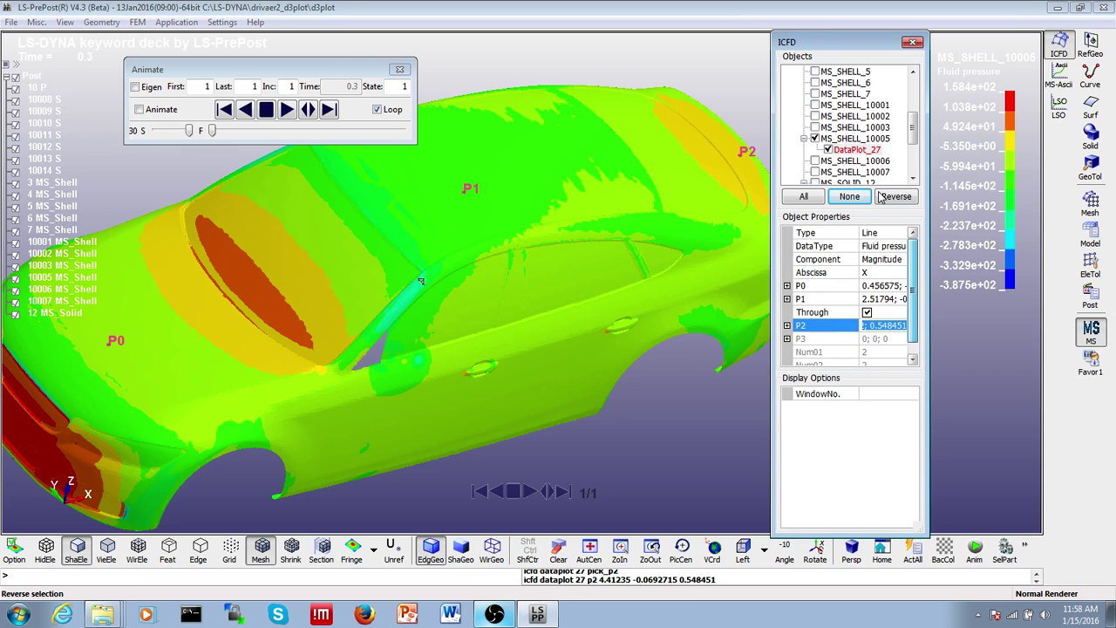
Update the line data plot under MS_SHELL_10005 to draw the fluid pressure curve along X.
right_click(859, 151)
click(859, 151)
right_click(859, 152)
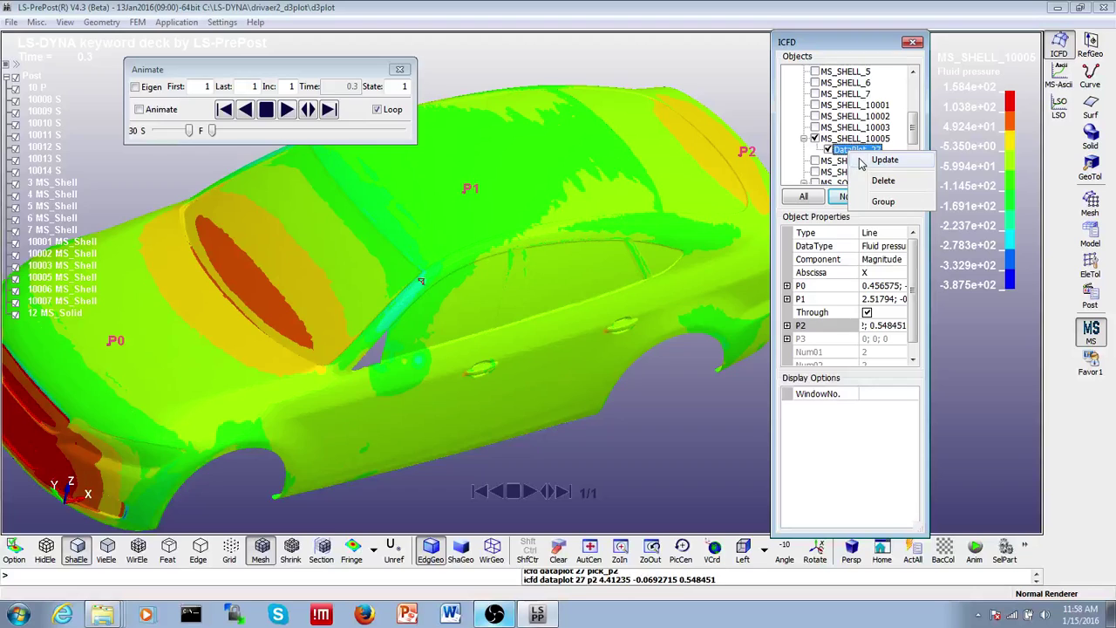
click(880, 161)
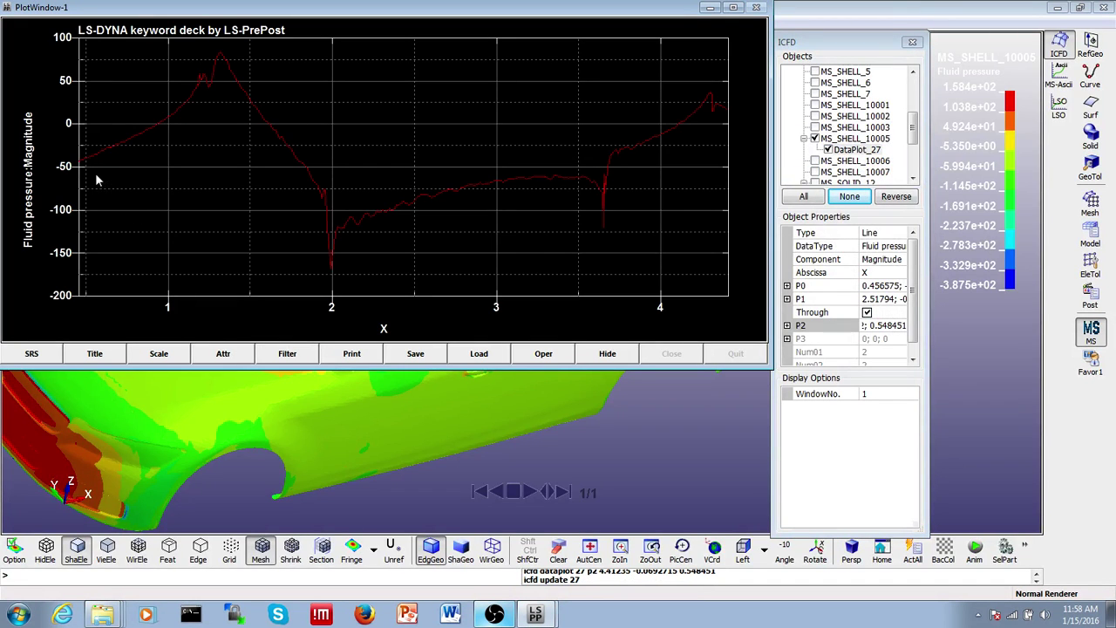
Move the pressure plot window off the model and examine the sampling line along the whole car body.
drag(339, 11, 727, 104)
click(184, 312)
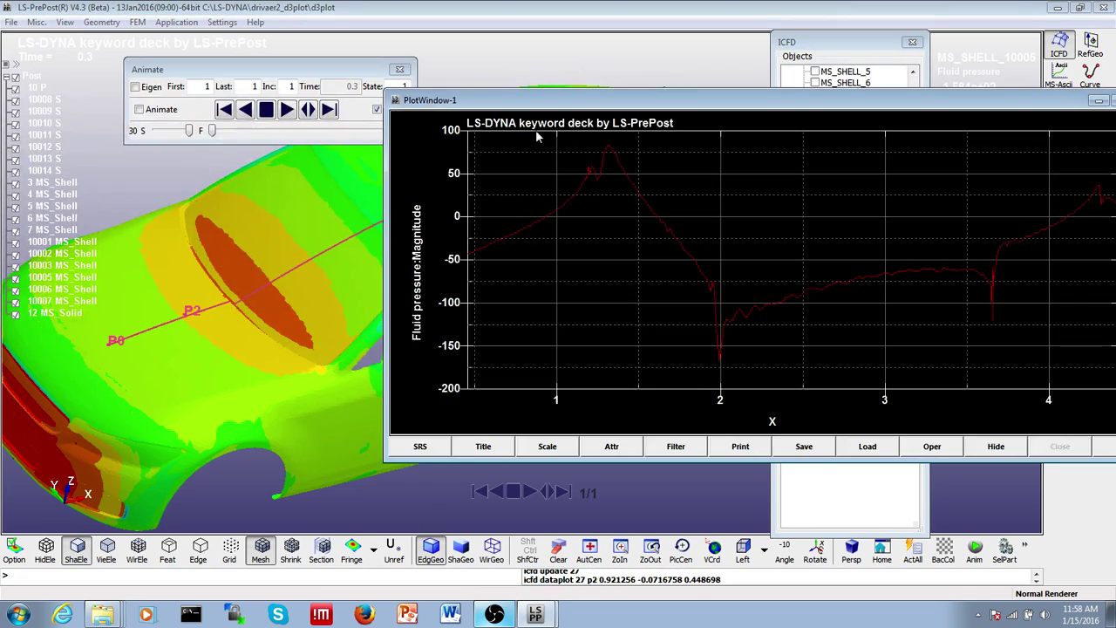
drag(484, 101, 737, 162)
ctrl+right_drag(553, 371, 394, 286)
ctrl+middle_drag(558, 381, 479, 389)
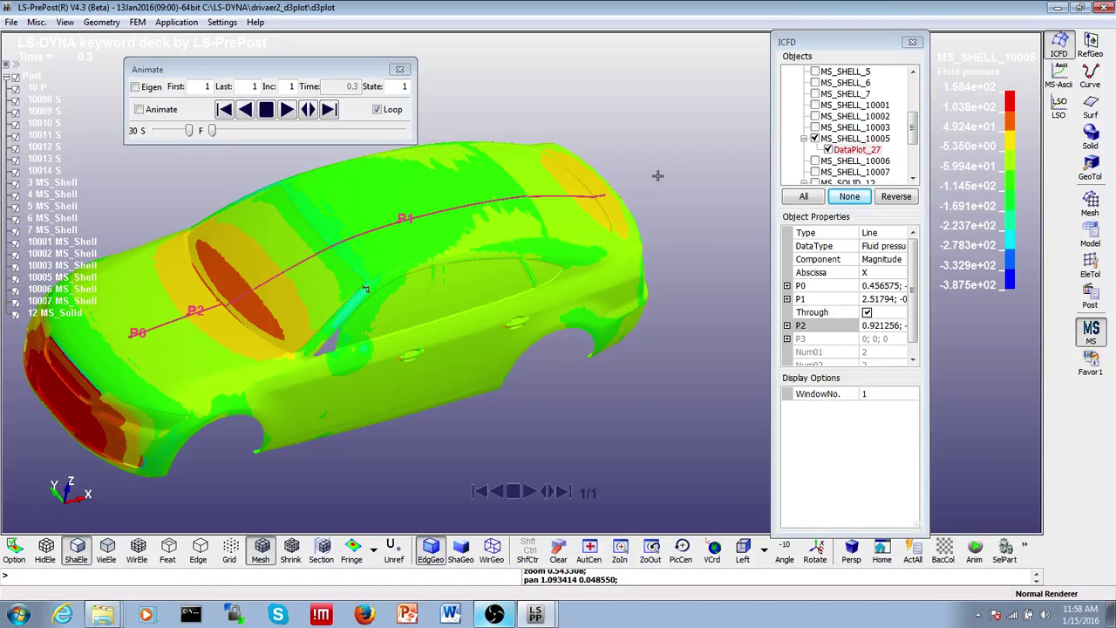
Load drivaer_icfdragi.dat from the LS-DYNA folder as an icfdragi file in MS-Ascii.
click(1058, 79)
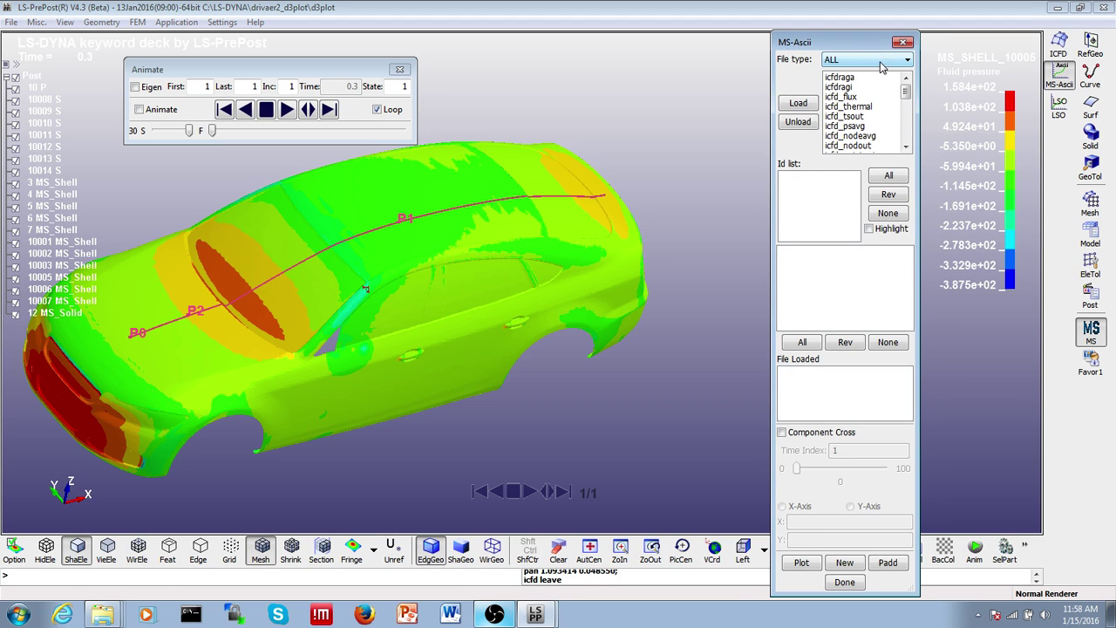
click(862, 88)
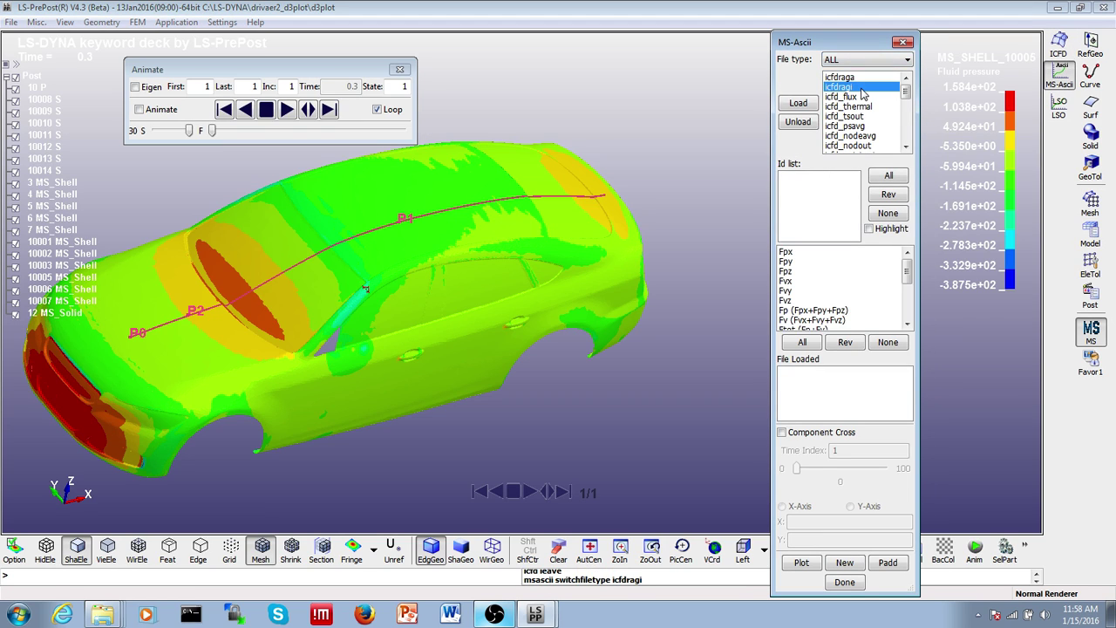
click(812, 104)
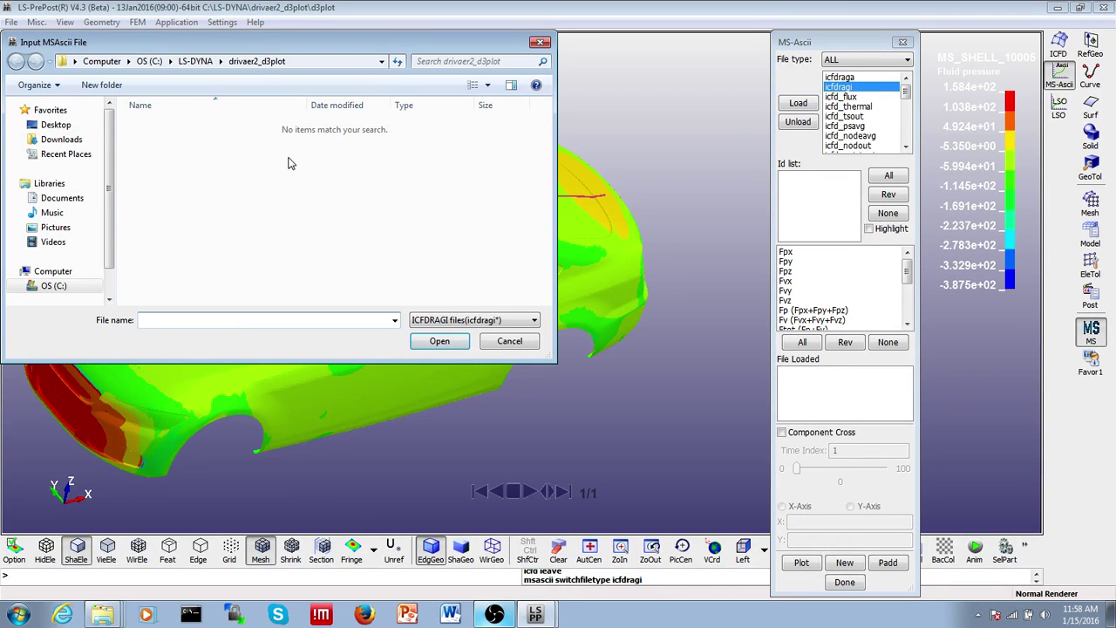
click(195, 61)
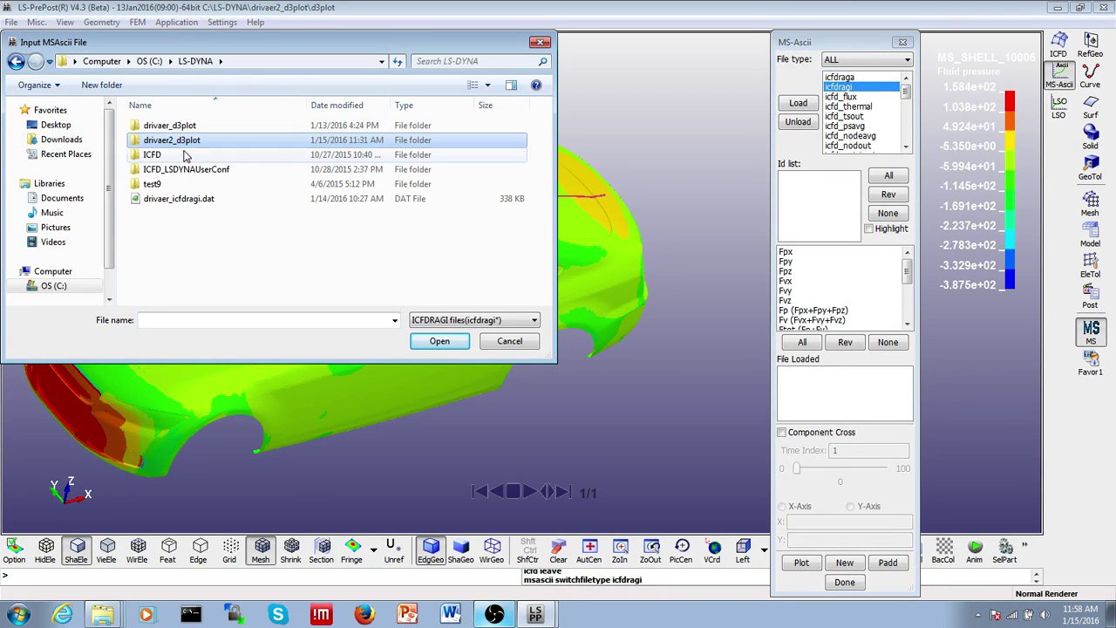
double_click(176, 200)
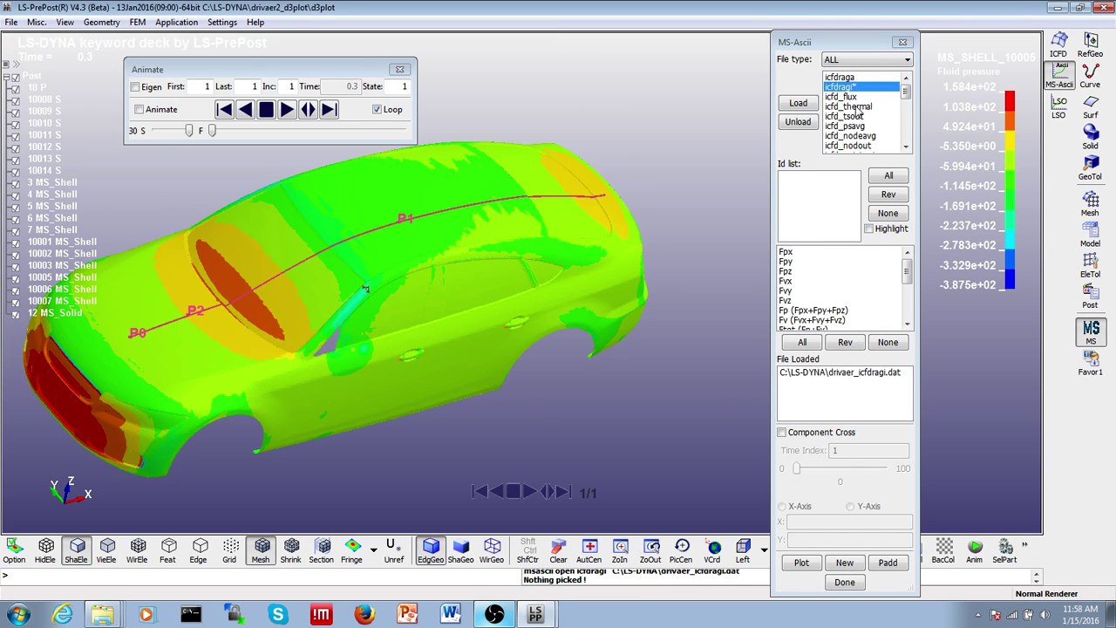
Plot the Fpx component of the loaded icfdragi file over time, inspect the curve and minimize the plot window.
click(808, 252)
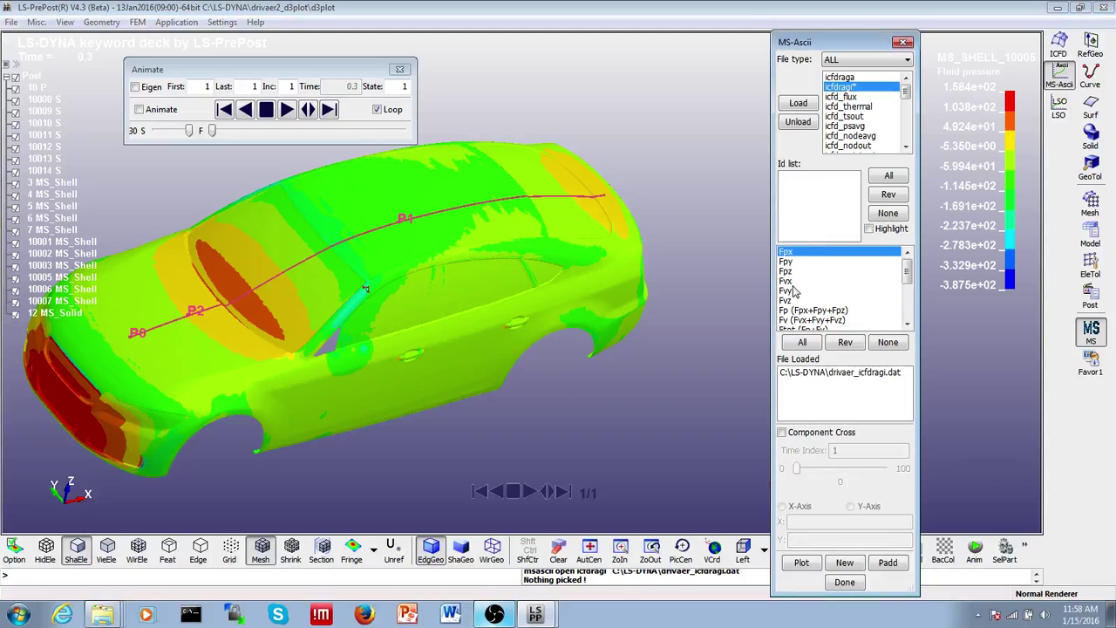
click(801, 562)
drag(769, 170, 285, 141)
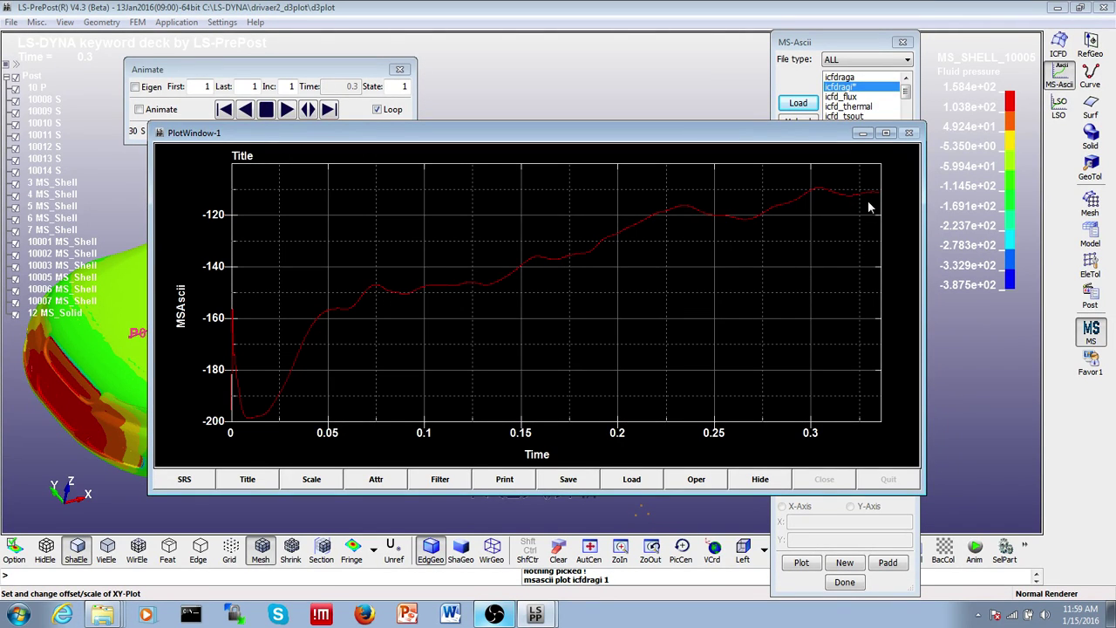
click(861, 133)
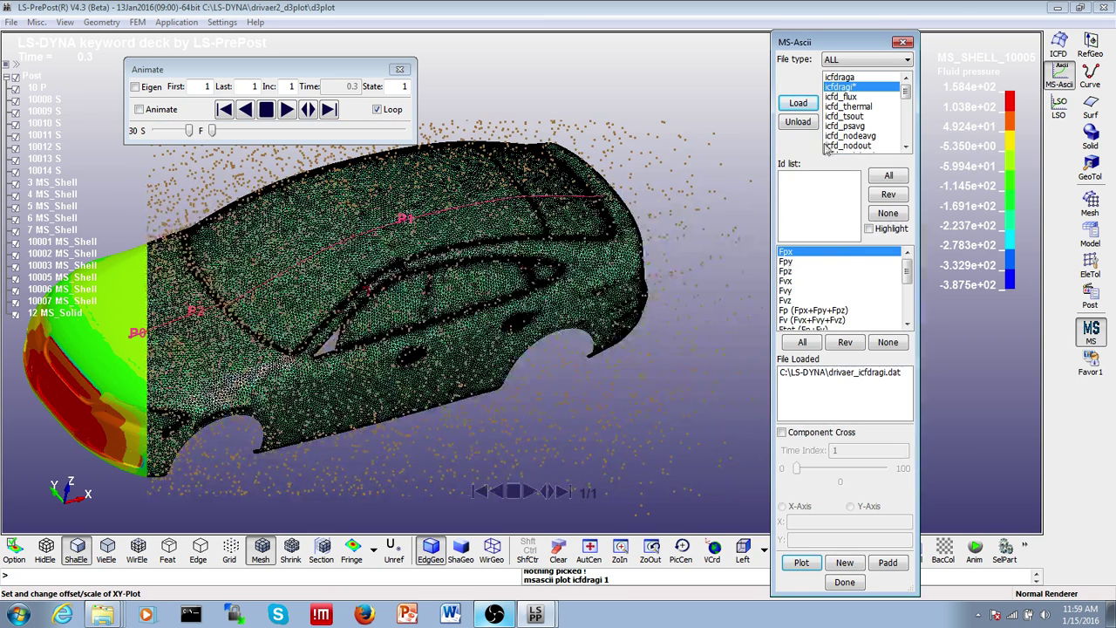
Unload the icfdragi file and hide all objects in the ICFD tool.
click(813, 124)
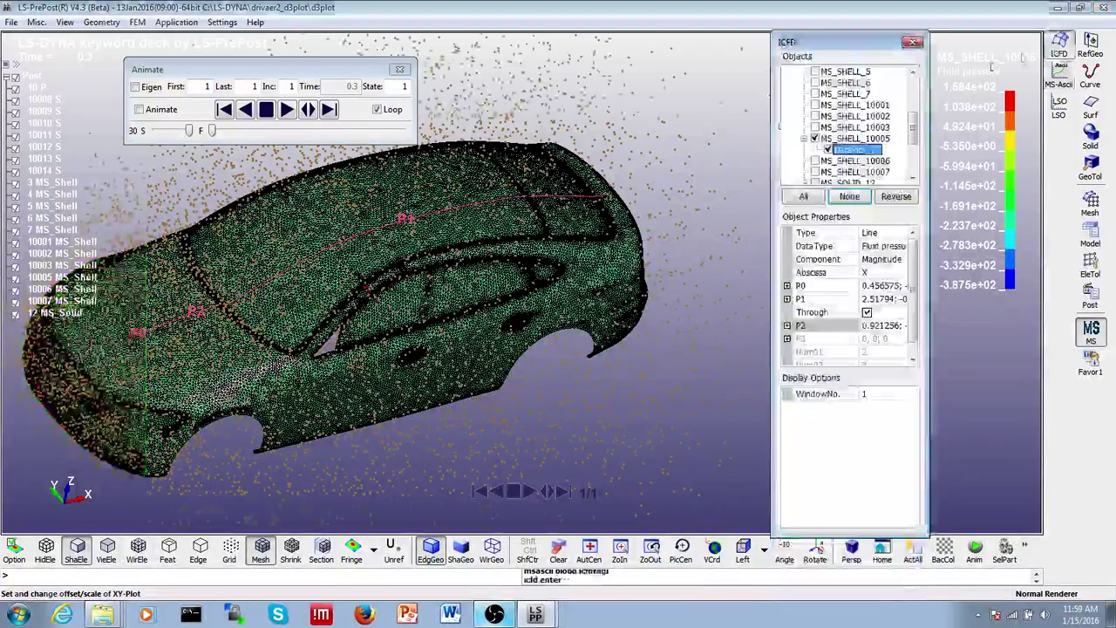
click(849, 197)
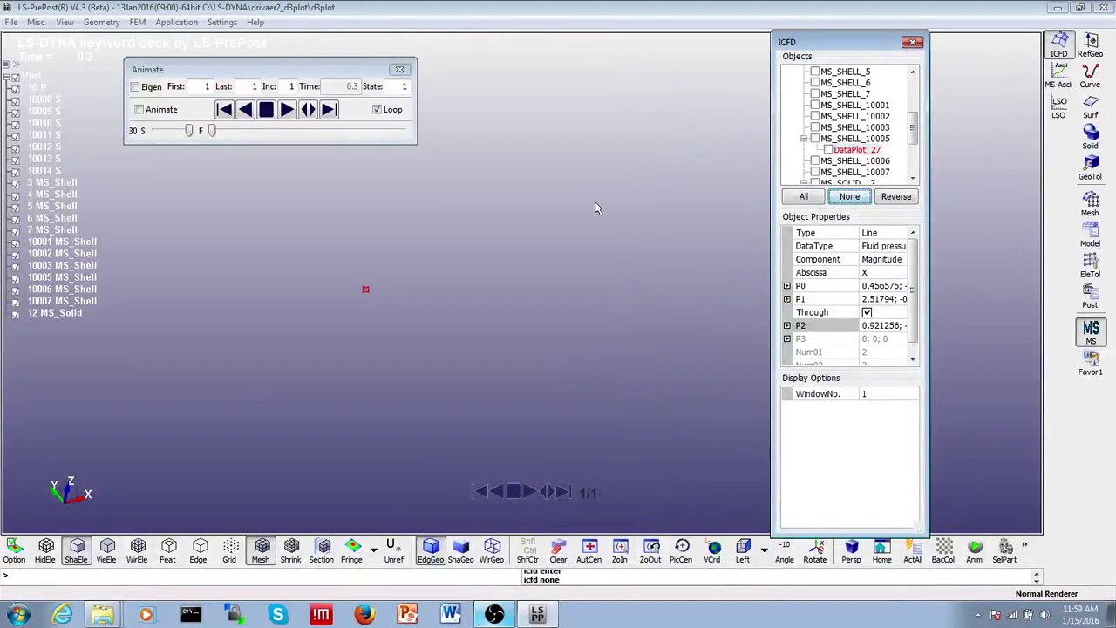